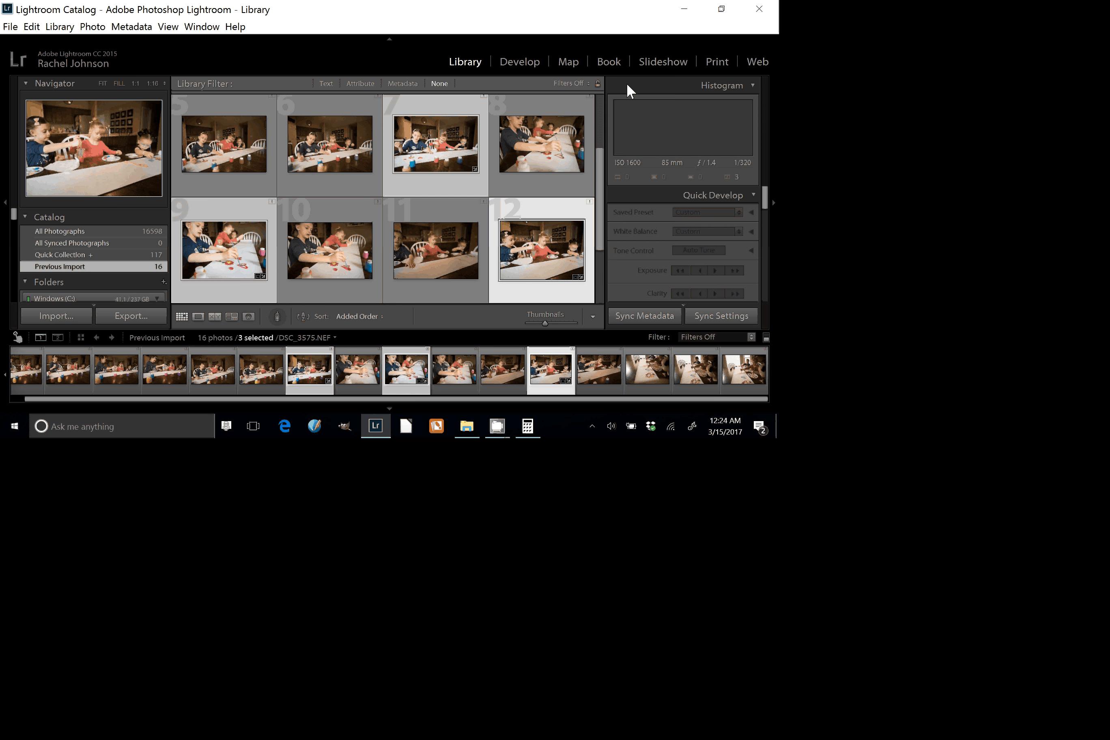
- Import all 16 photos from the Girls Painting March 10 folder and open DSC_3571.NEF in the Develop module
key(ctrl+shift+i)
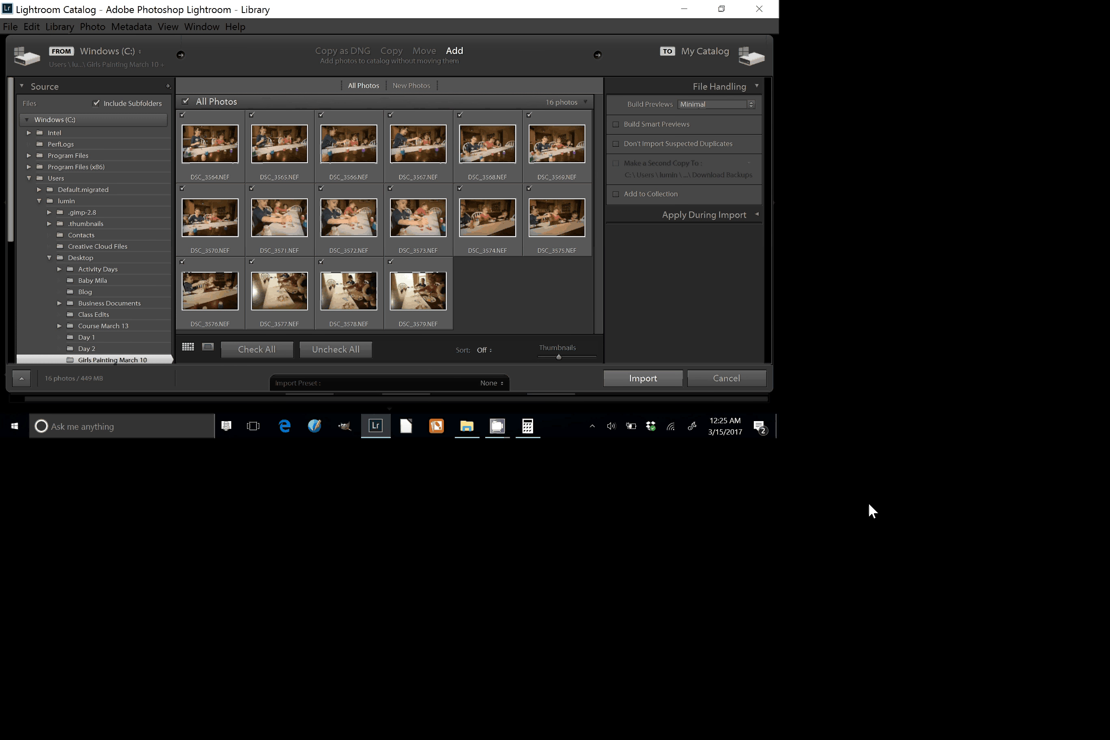
click(651, 378)
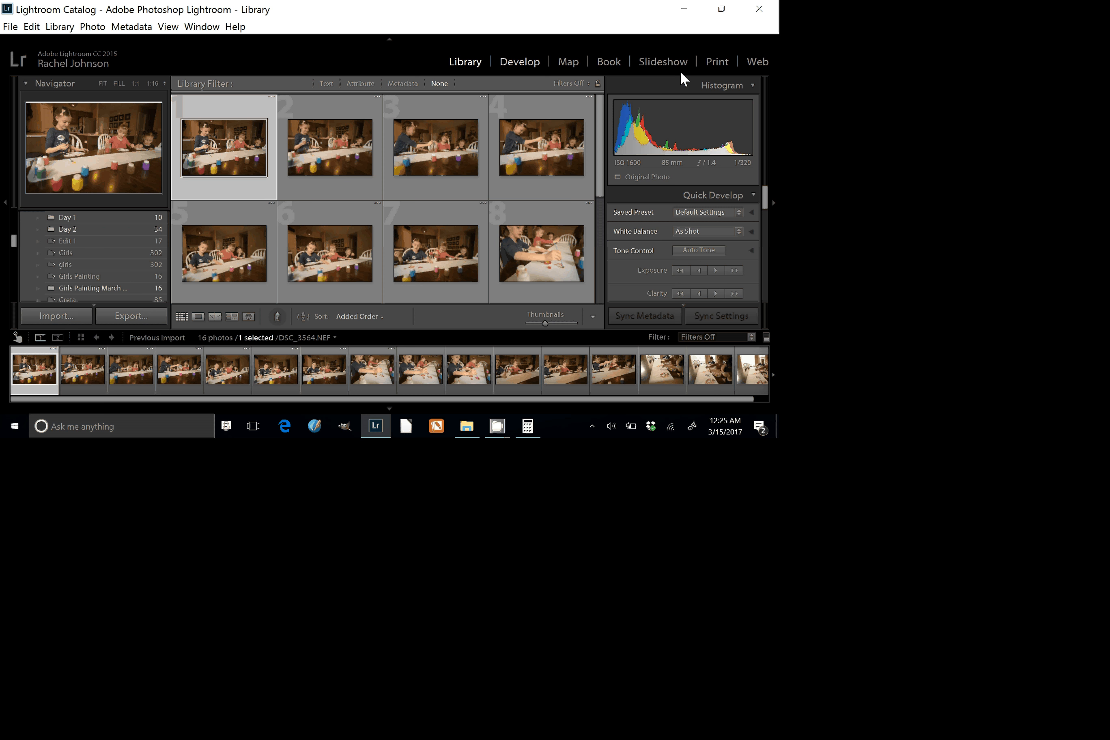
key(d)
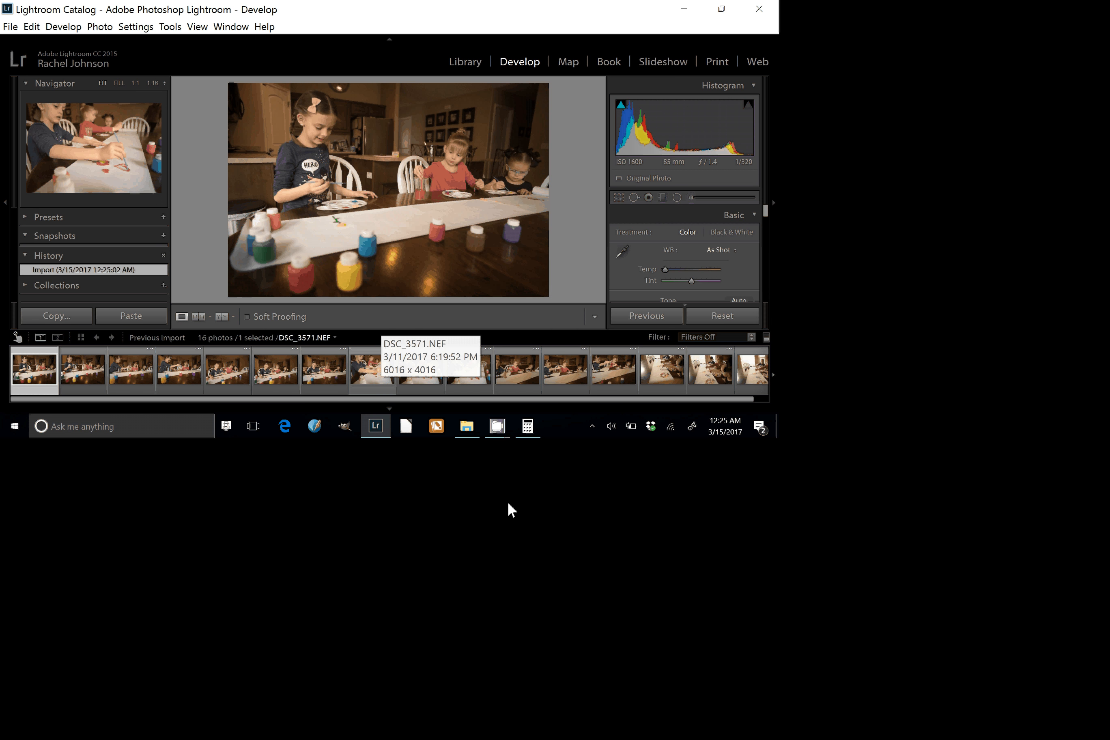
click(372, 368)
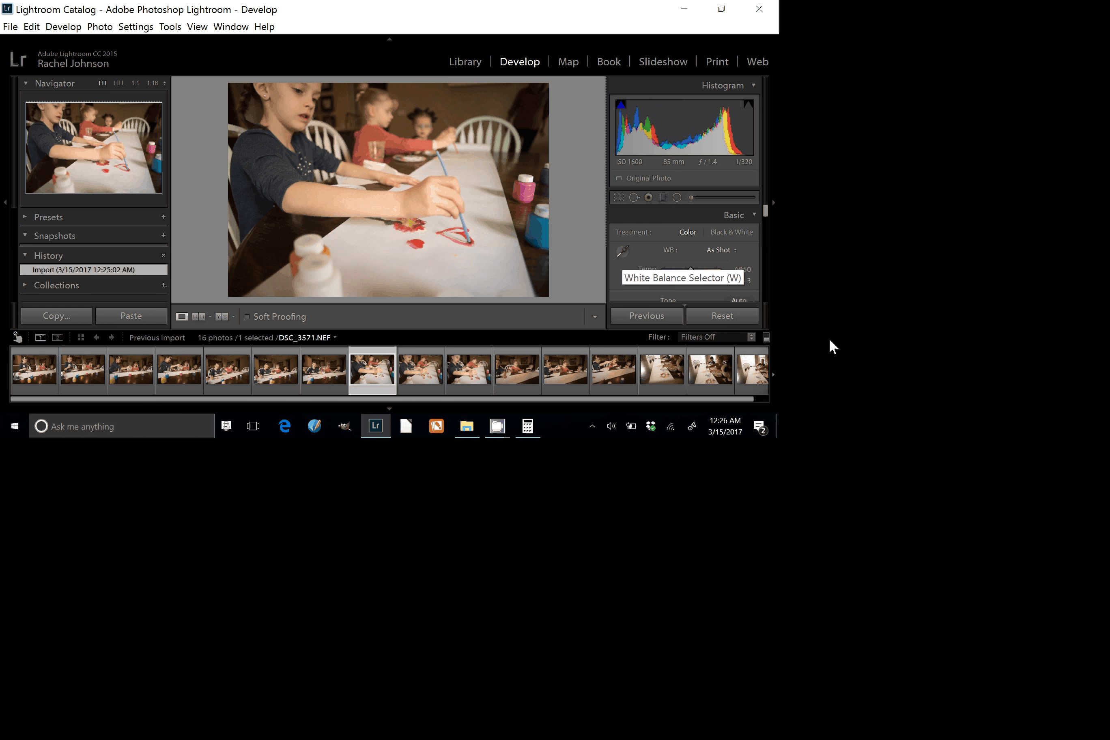
- Try three white balance samples on the photo with the White Balance Selector, reaching temperatures of 6400, 6150 and 3000
key(w)
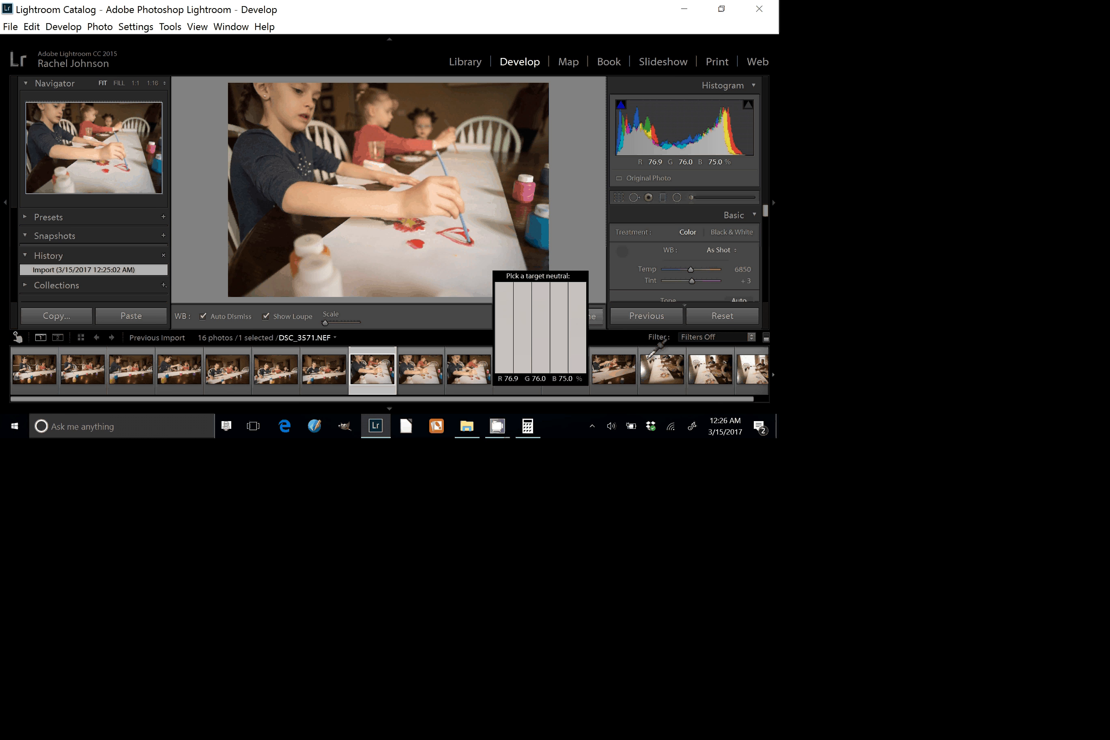
click(669, 353)
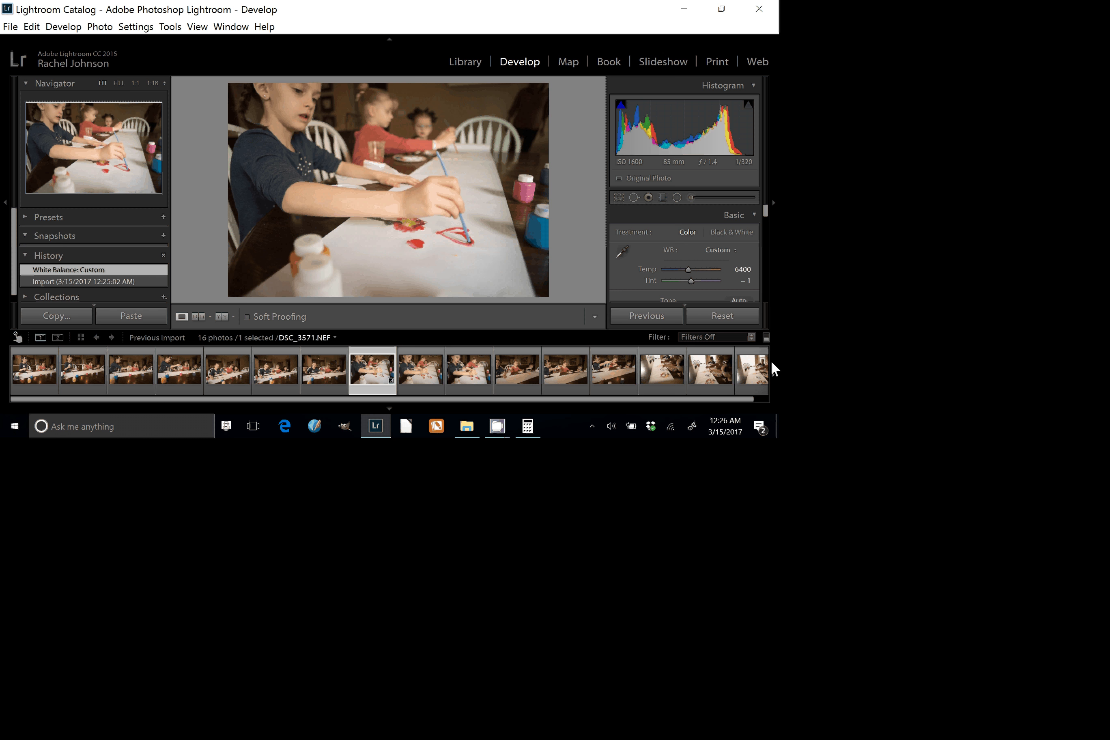
key(w)
click(404, 266)
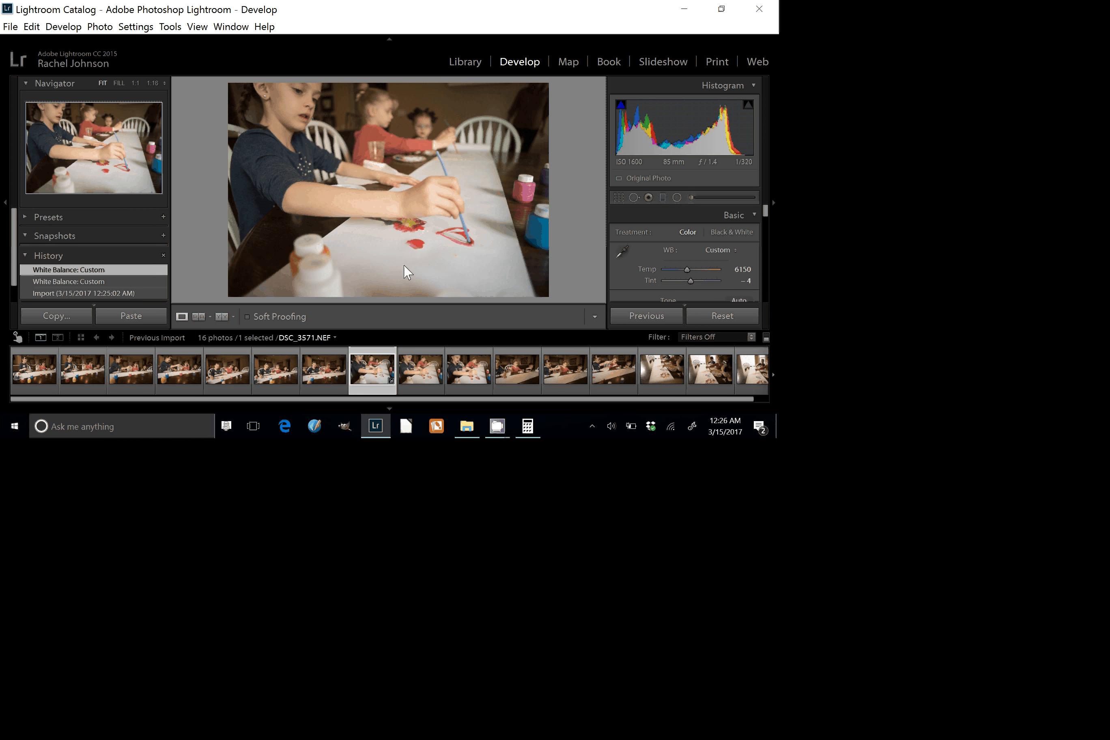
key(w)
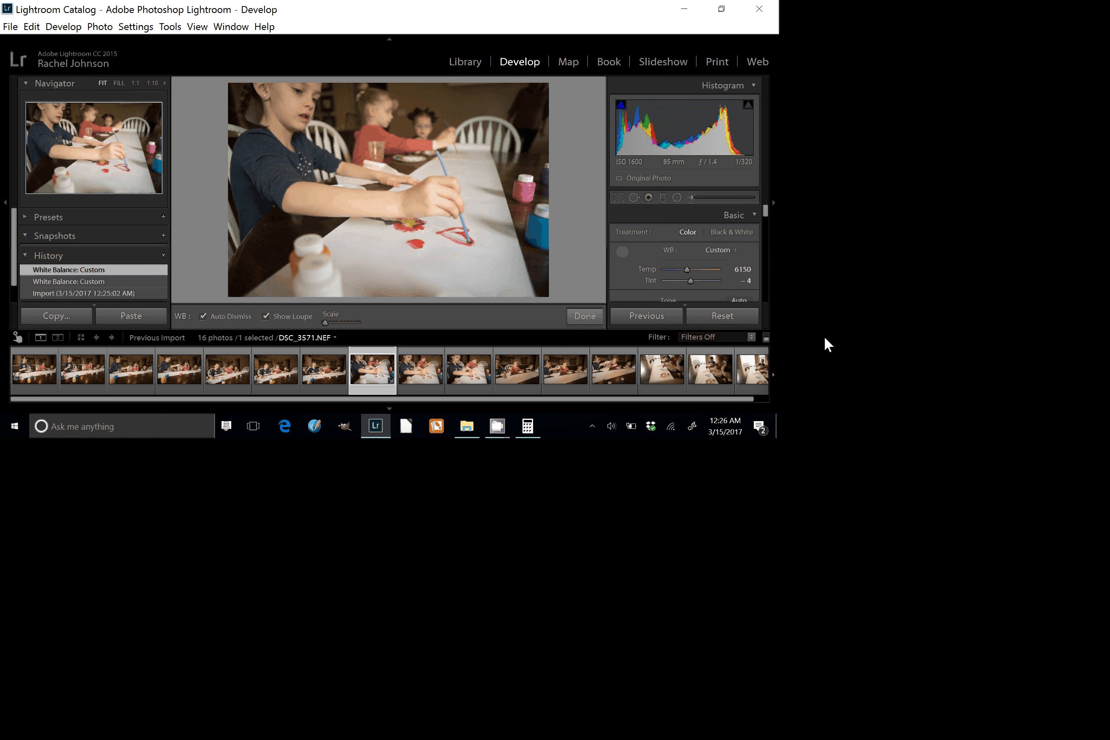
click(706, 235)
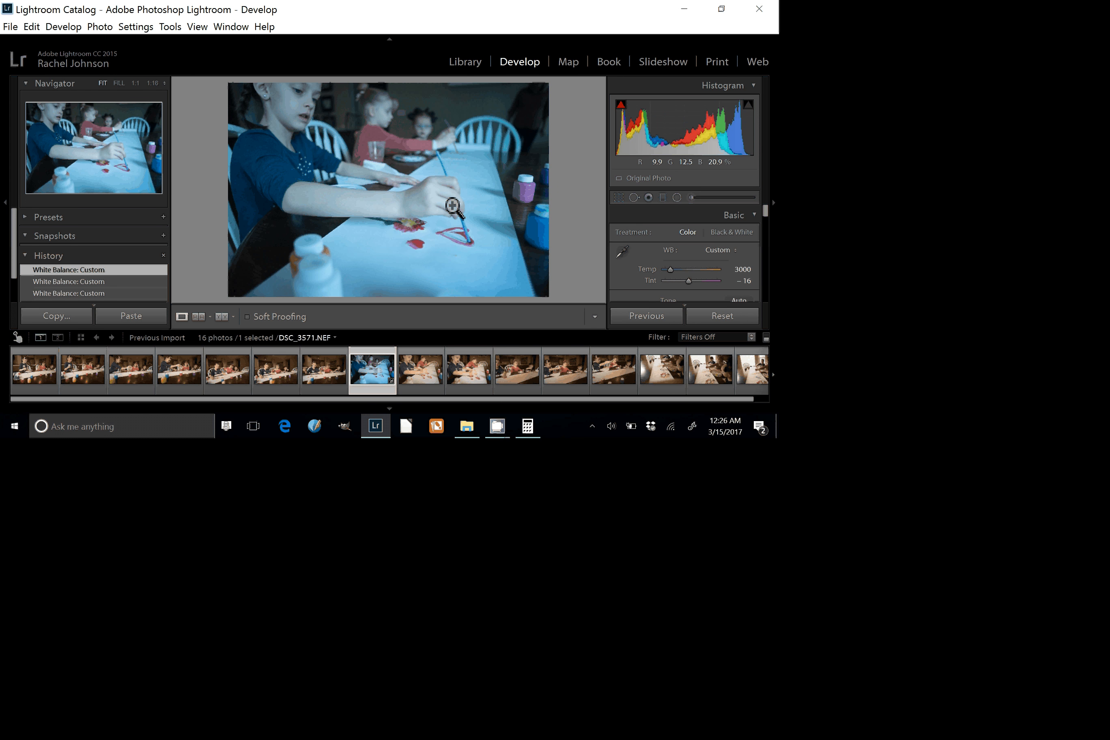
- Resample the white balance from other neutral areas of the photo until the temperature is 5250 and the tint +1
click(621, 251)
click(467, 163)
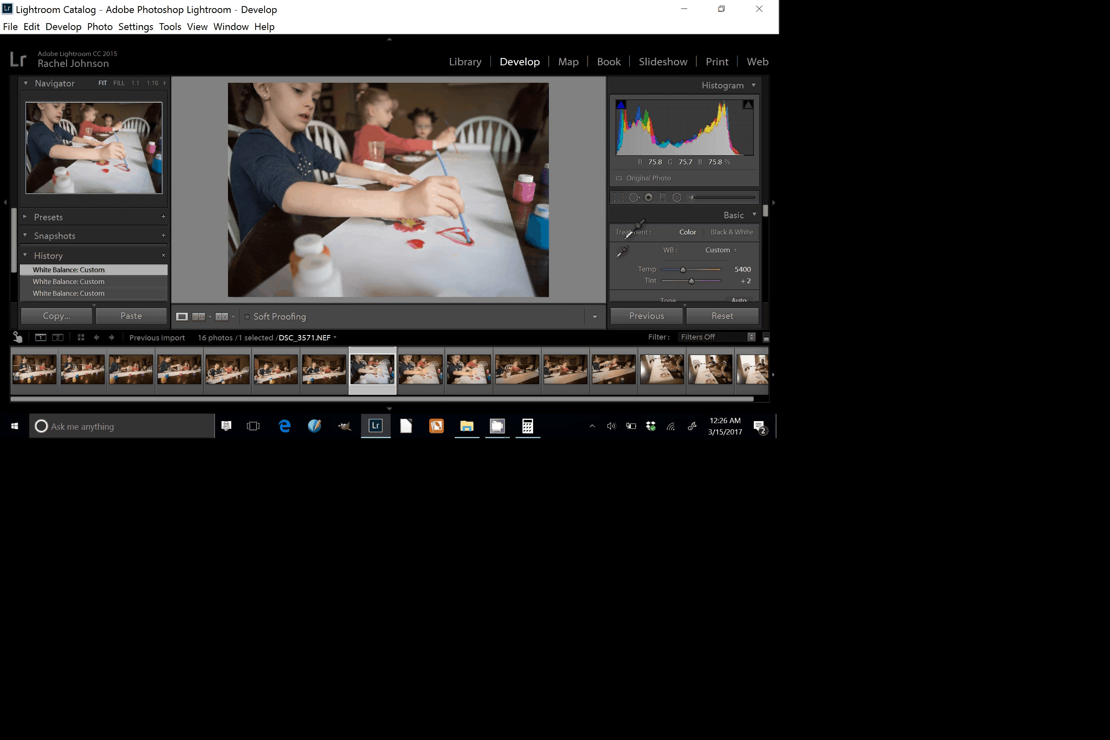
click(622, 250)
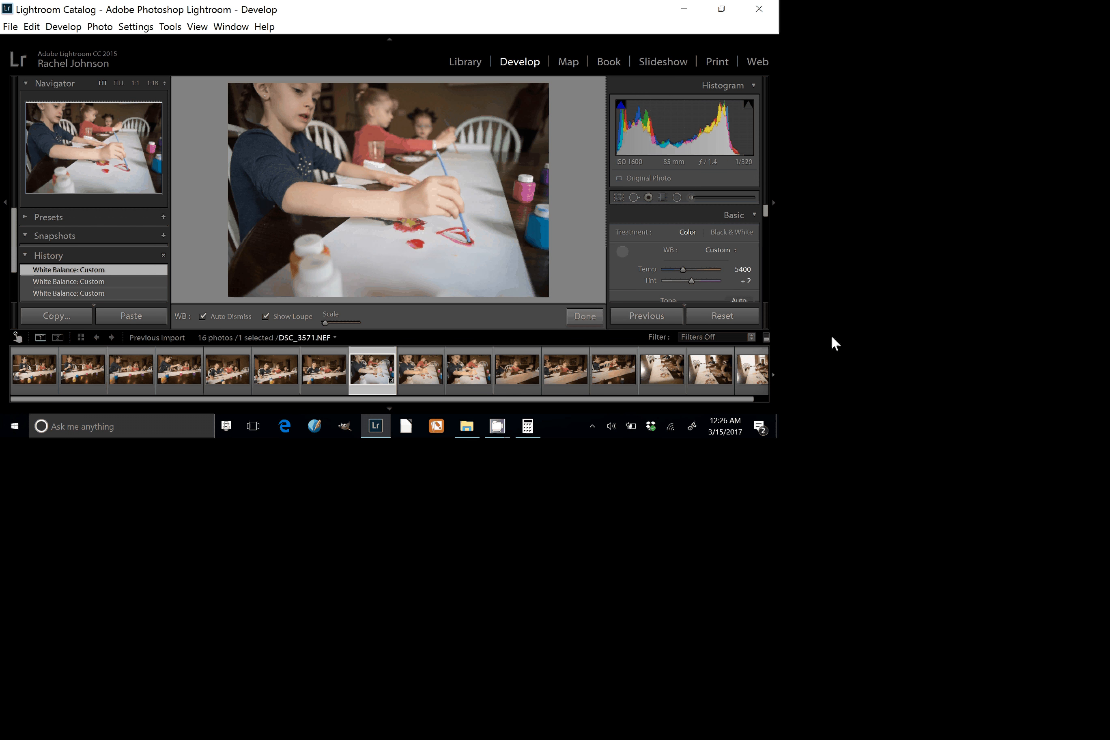
click(831, 334)
click(622, 250)
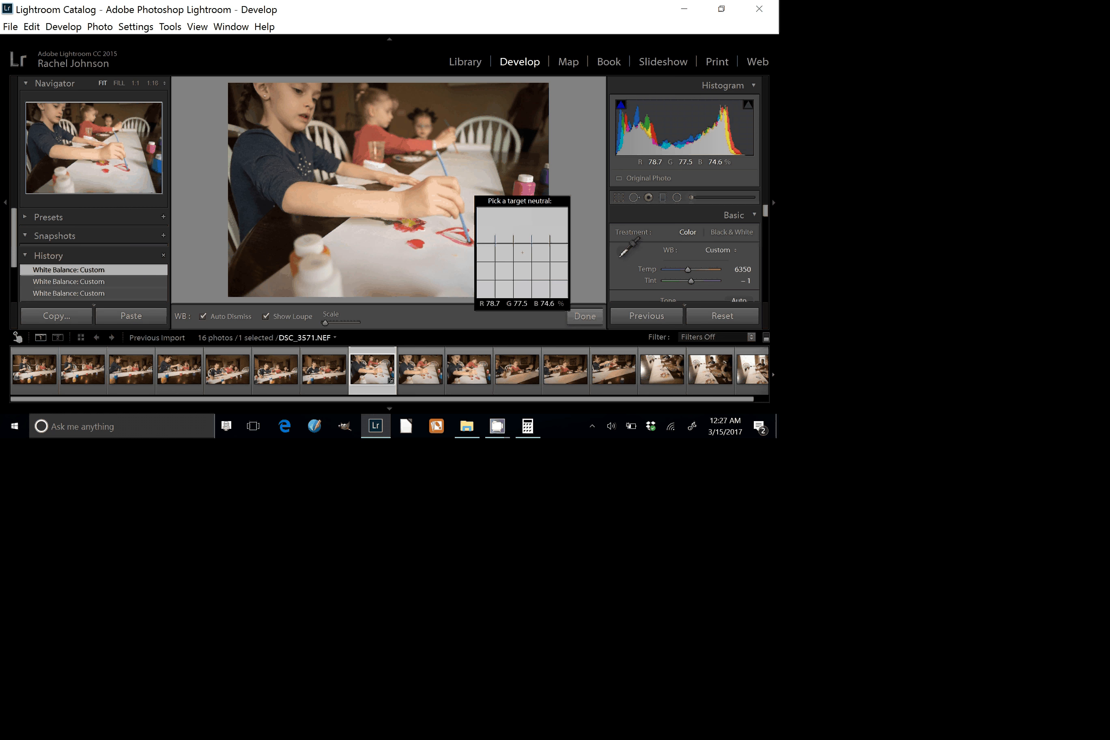
click(359, 227)
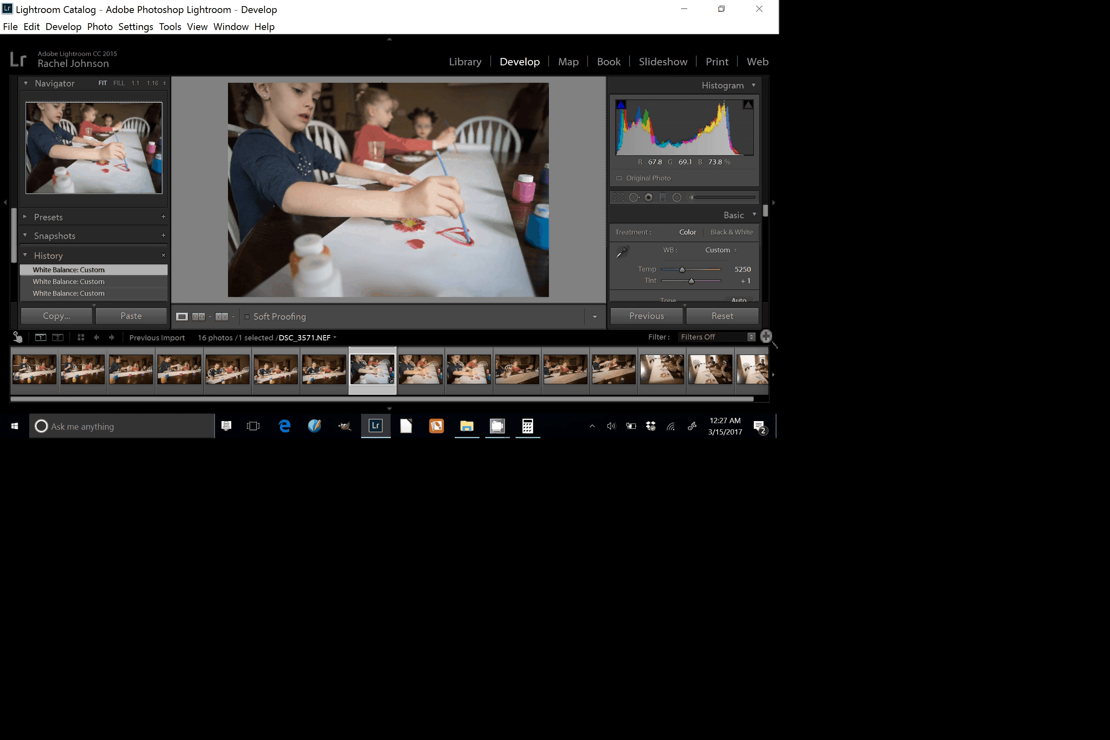
- Fine-tune the photo's white balance temperature manually to 5256
drag(765, 210, 765, 215)
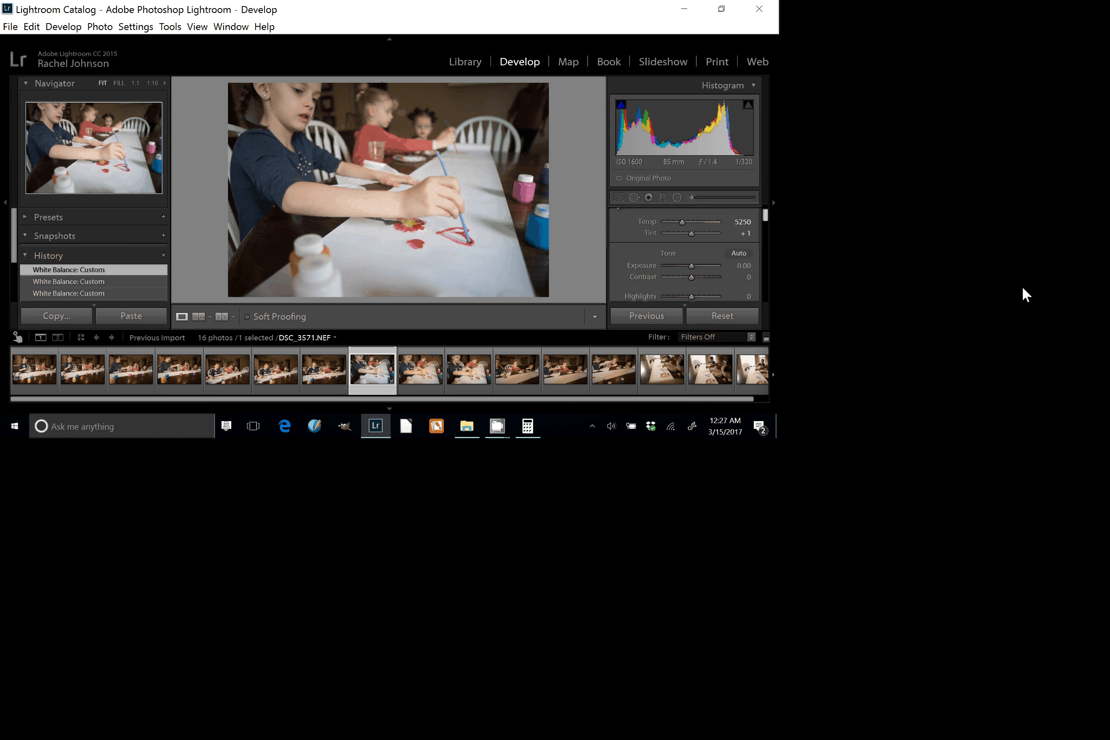
scroll(669, 272, up, 2)
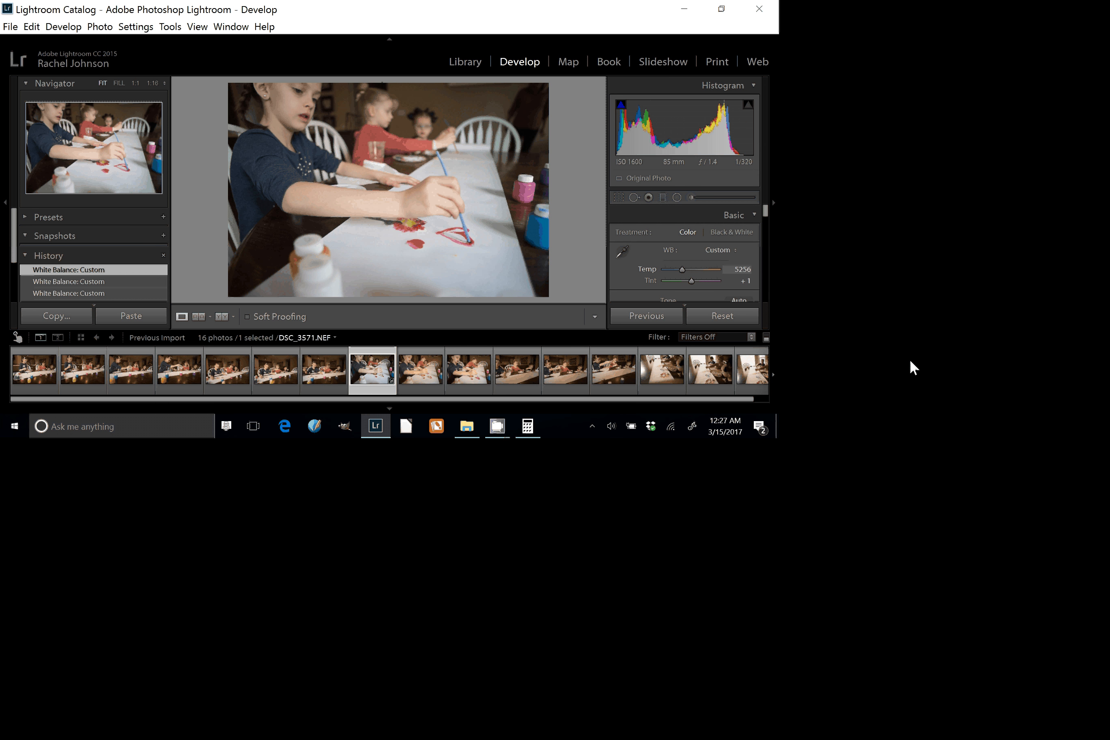
drag(682, 270, 681, 270)
- Pick neutral areas with the White Balance Selector again, settling on a temperature of 5400 and a tint of +1
click(622, 252)
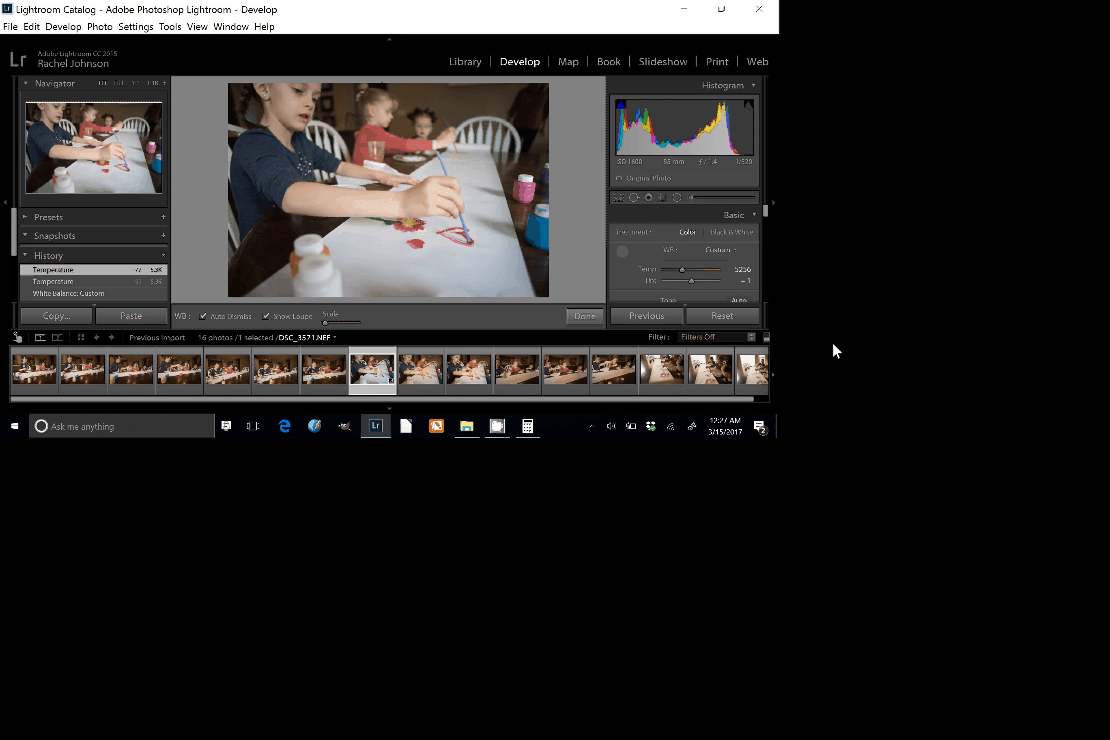
click(499, 220)
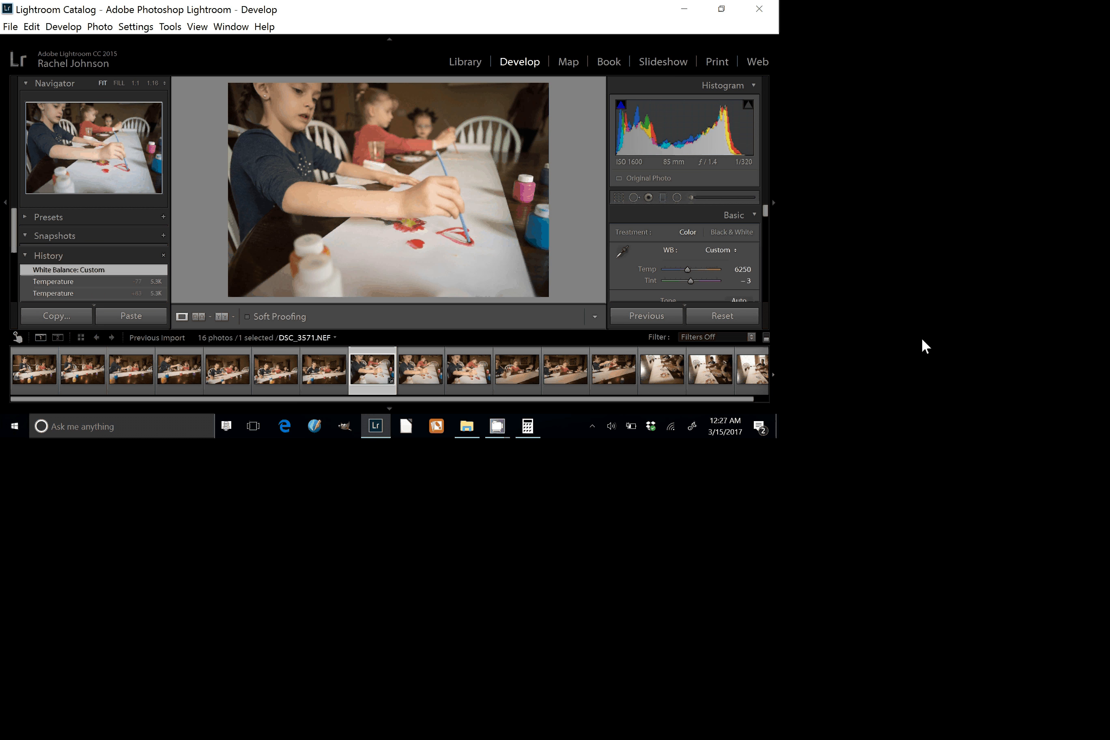
key(w)
click(477, 169)
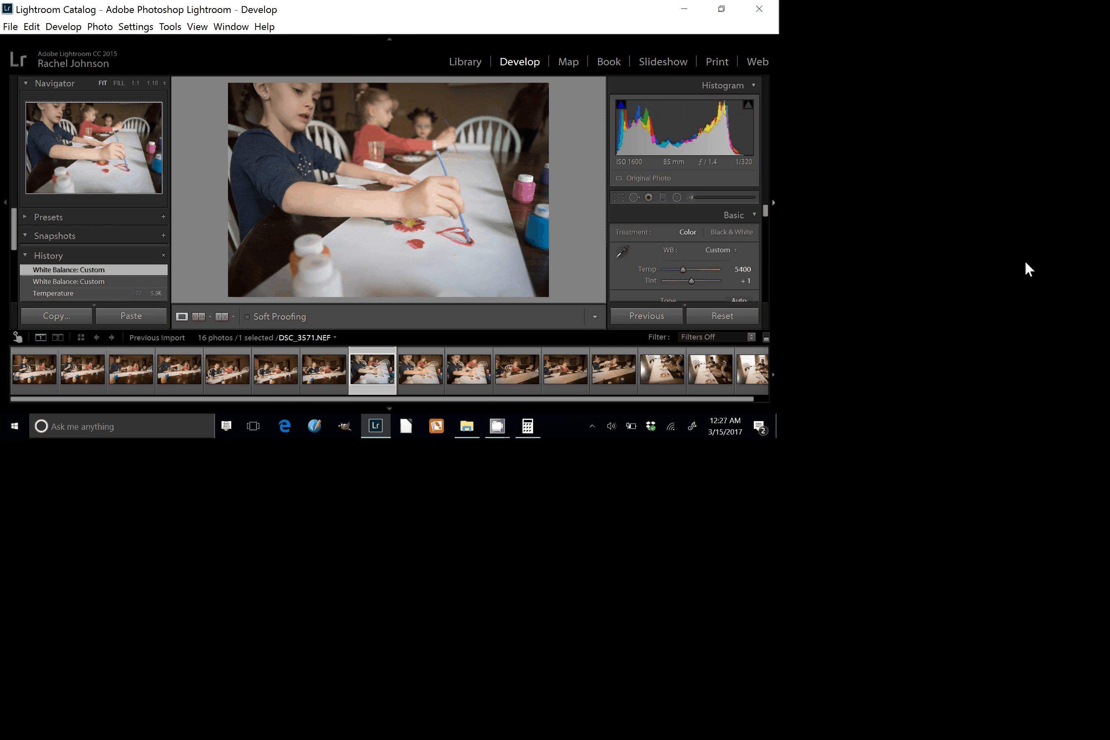
- Raise the photo's exposure to +0.74 and its contrast to +10
drag(1020, 279, 1018, 286)
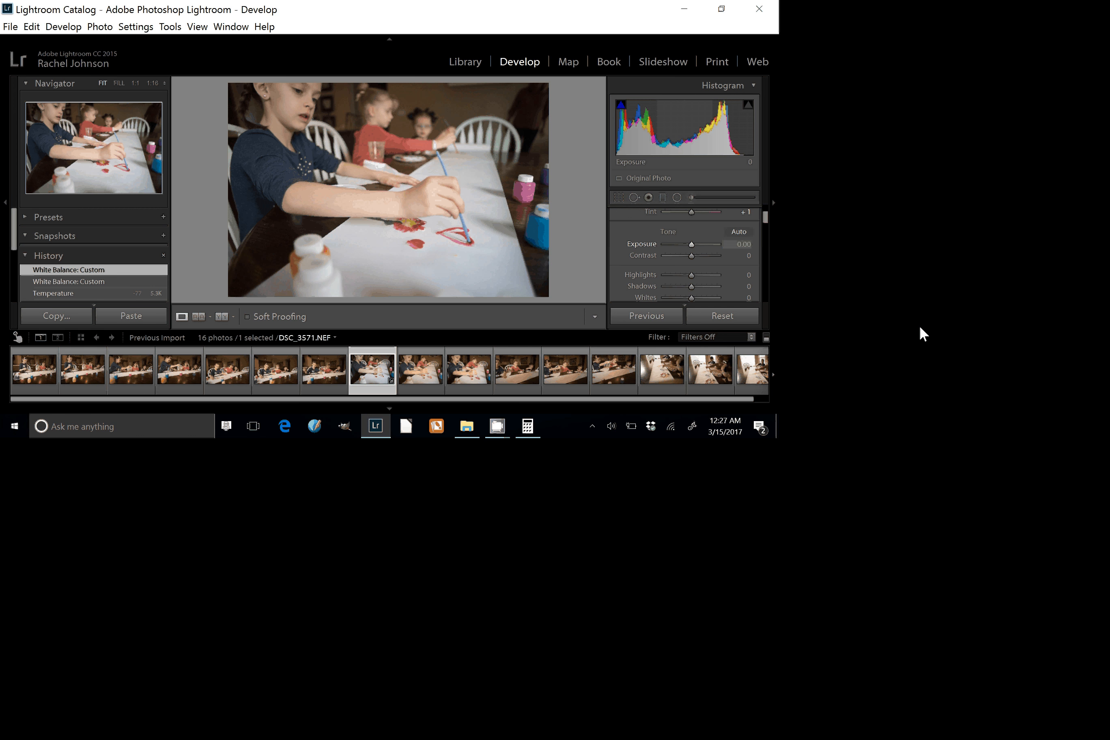
drag(919, 327, 934, 334)
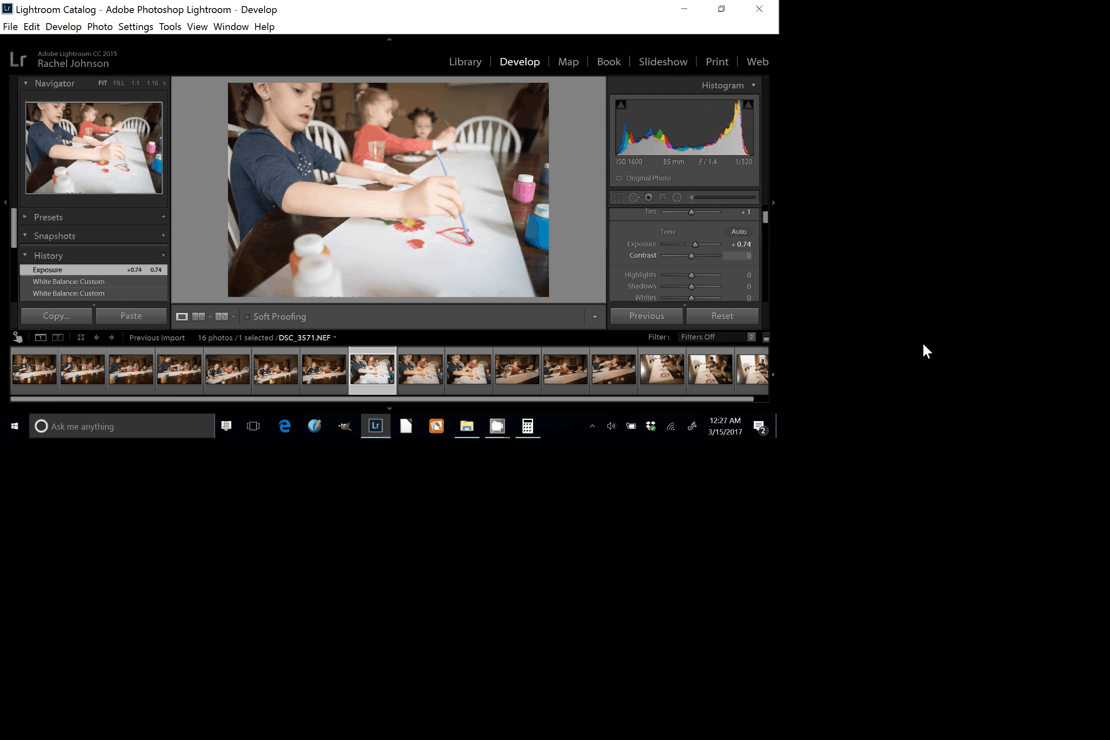
drag(691, 256, 694, 256)
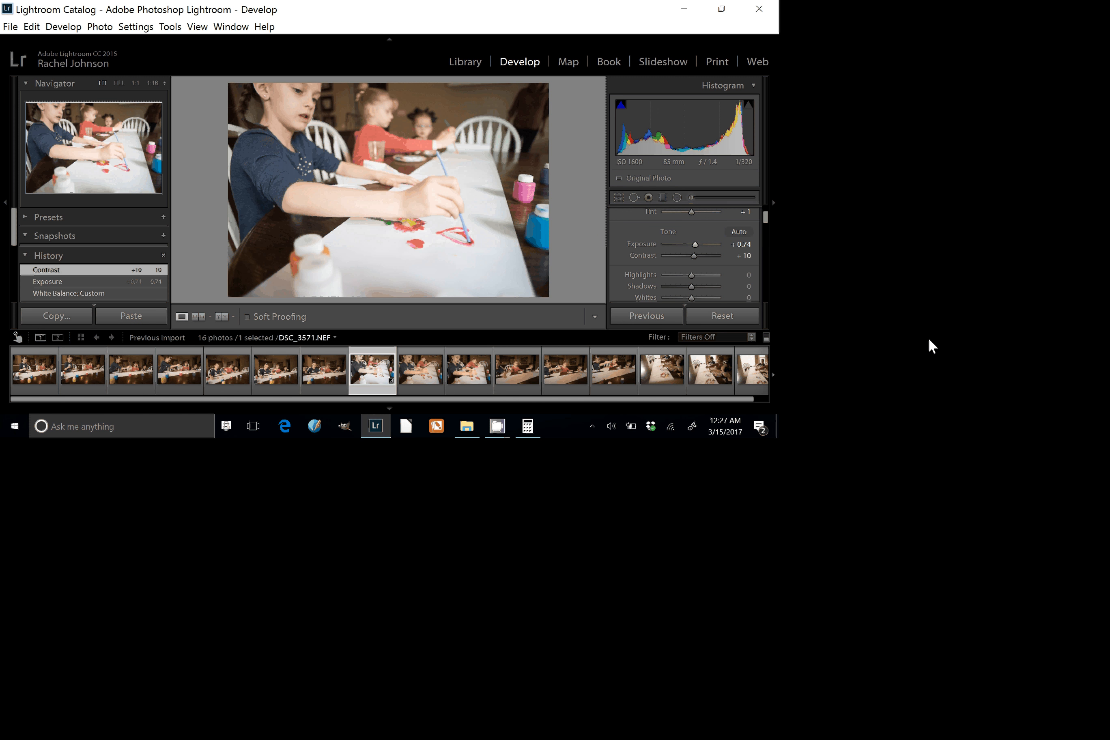
- Compare the photo with contrast at +95 and −47, and settle the contrast at +13
drag(694, 255, 716, 256)
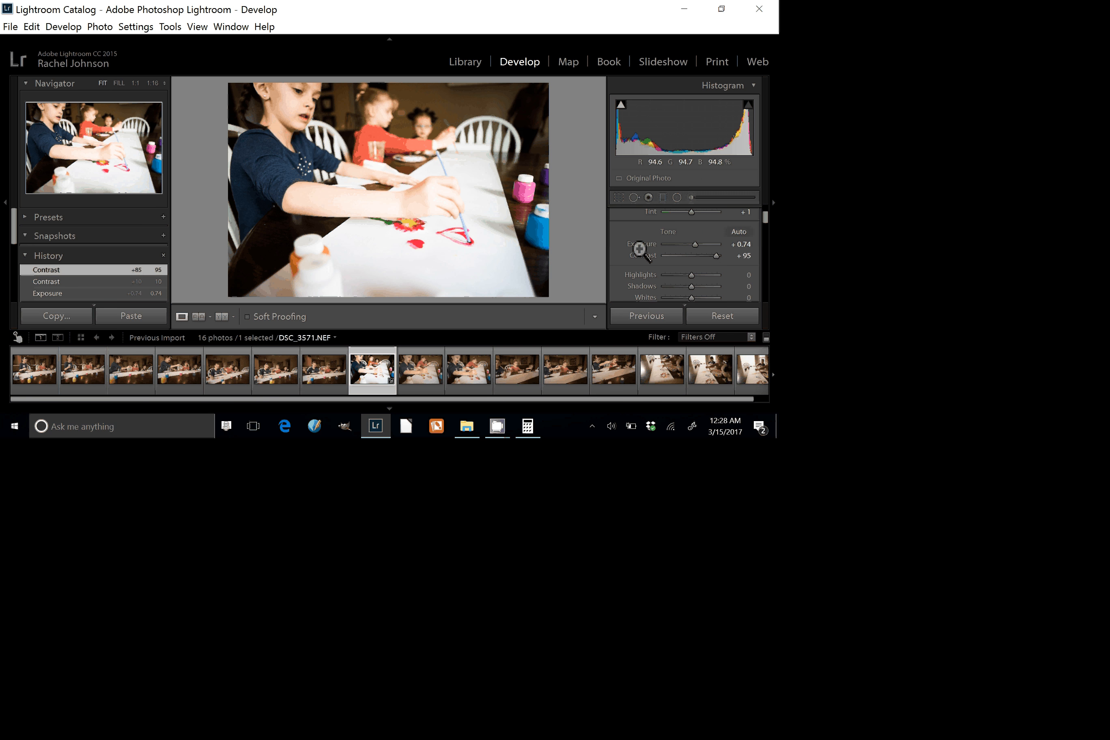
drag(716, 256, 694, 256)
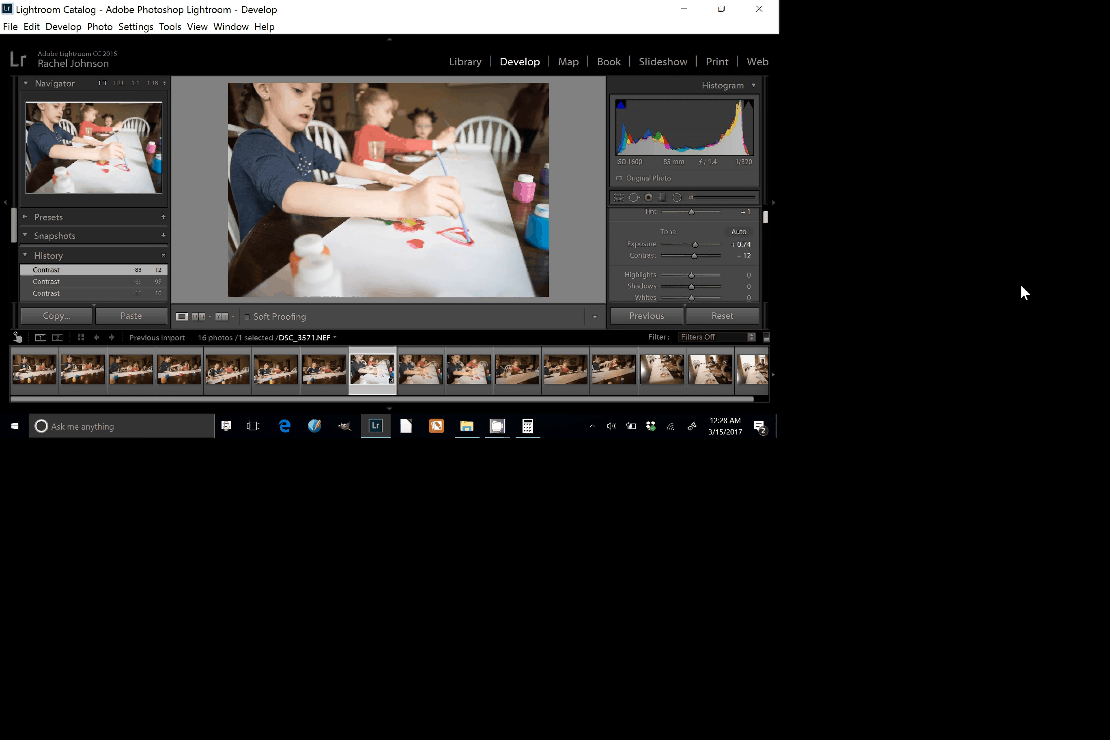
scroll(683, 257, down, 1)
drag(766, 218, 766, 217)
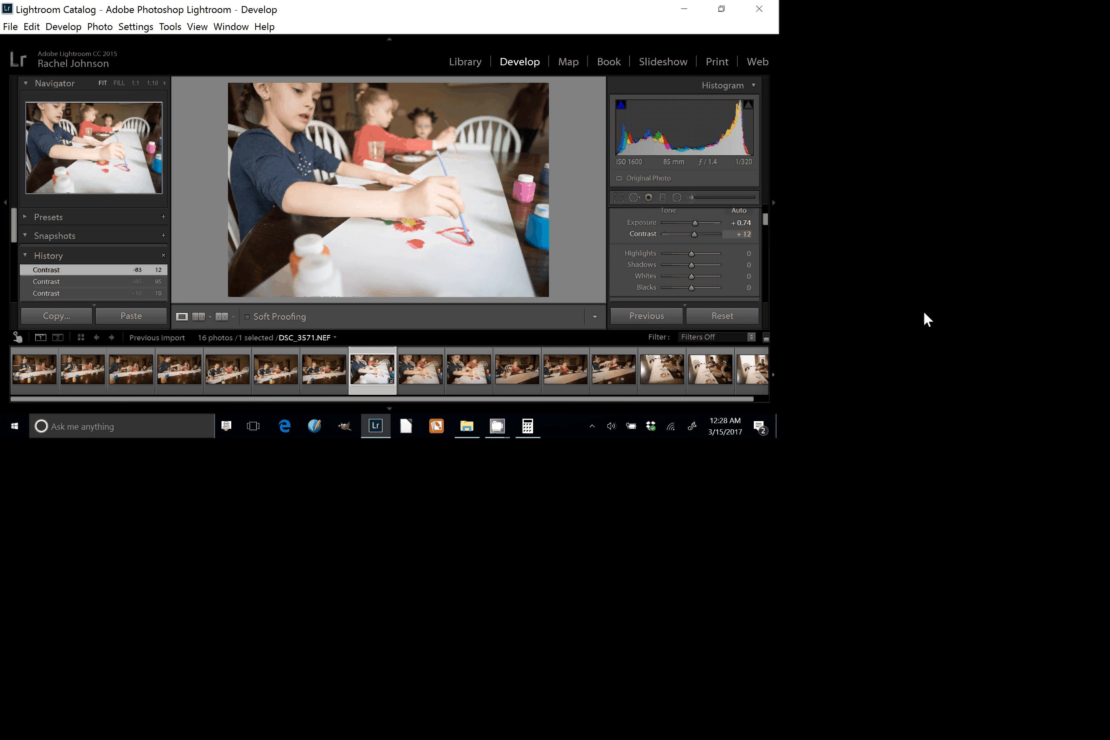
drag(694, 235, 679, 240)
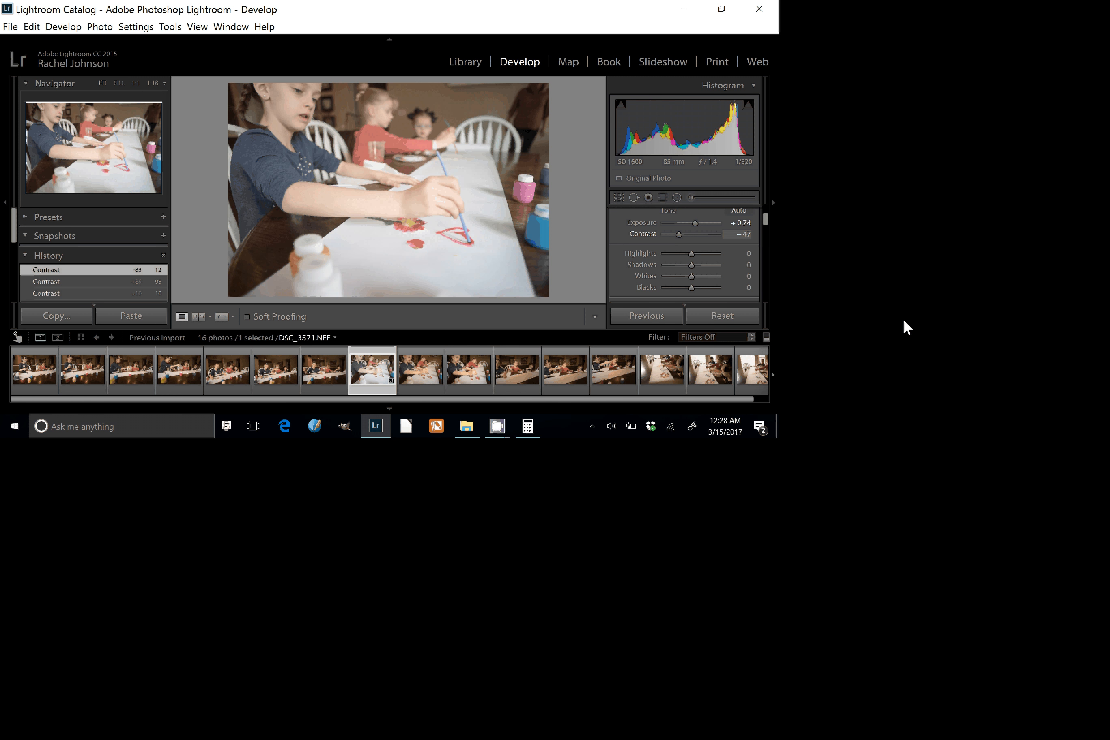
drag(679, 234, 694, 234)
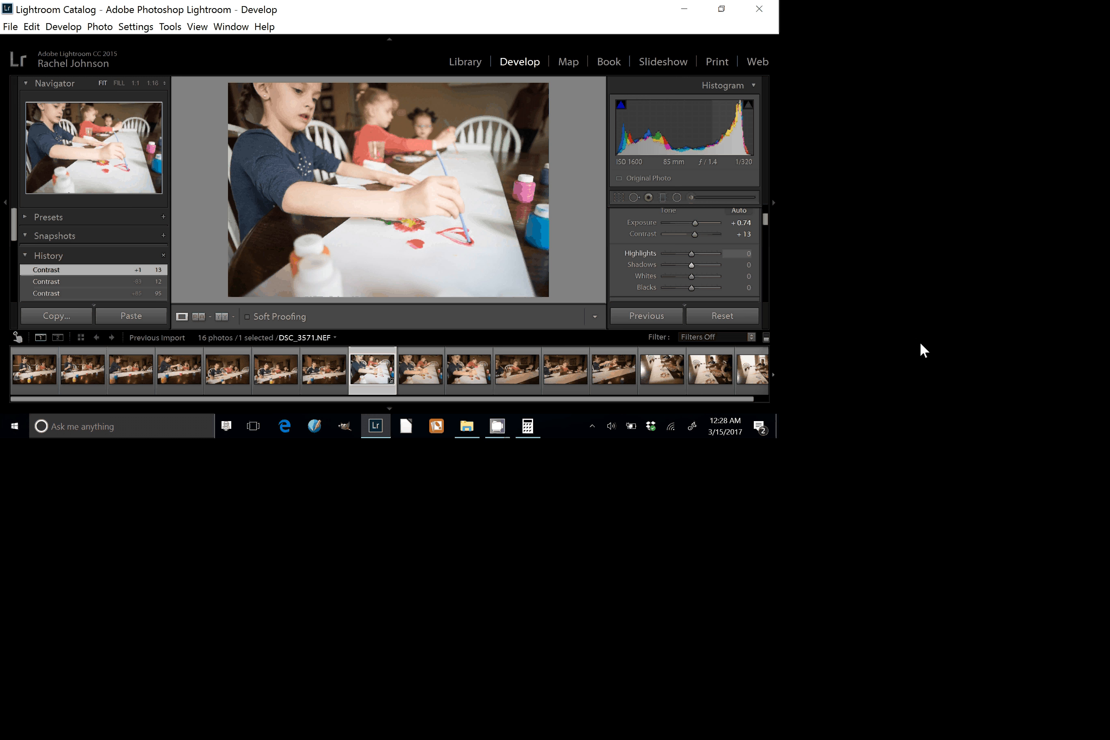
- Lower the highlights to −38, try the shadows at −57 and +36, and settle the shadows at −40
drag(691, 253, 681, 253)
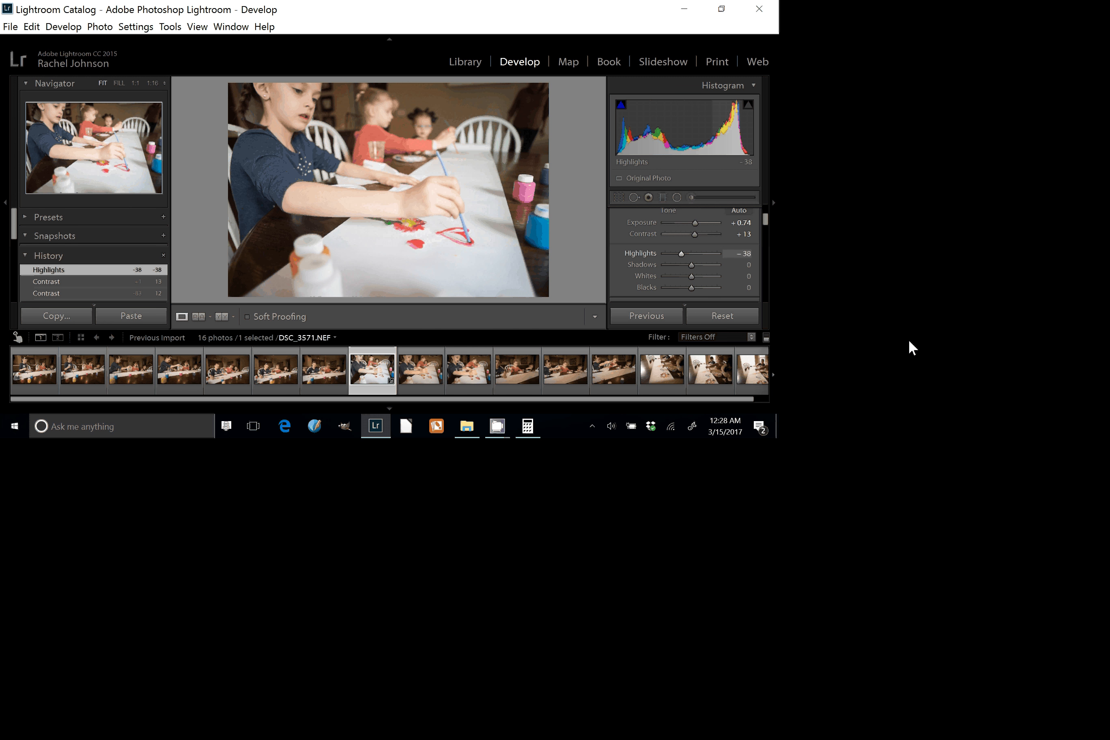
drag(1019, 292, 1018, 293)
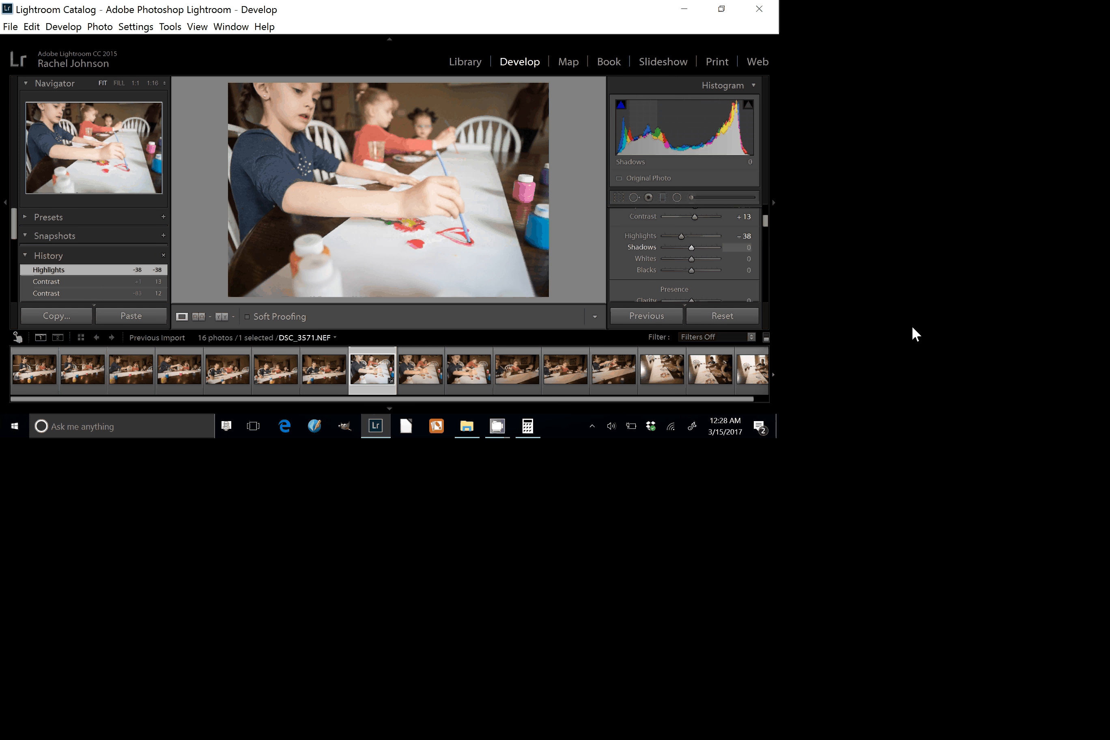
drag(911, 325, 902, 340)
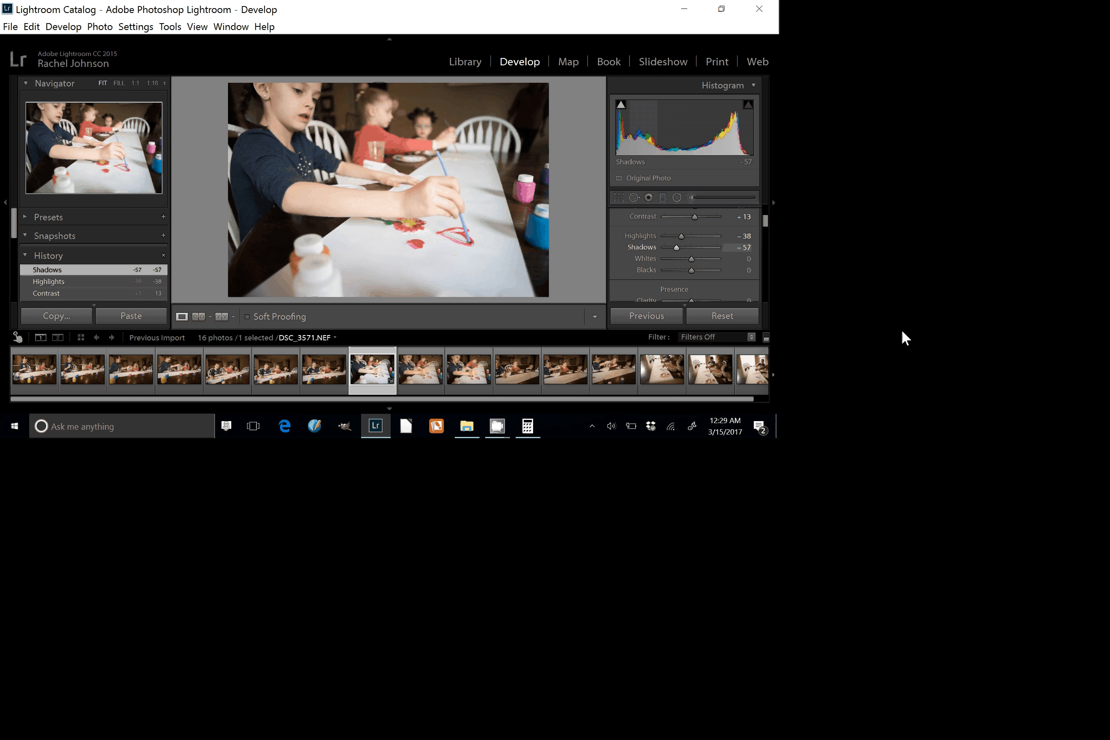
drag(676, 248, 701, 251)
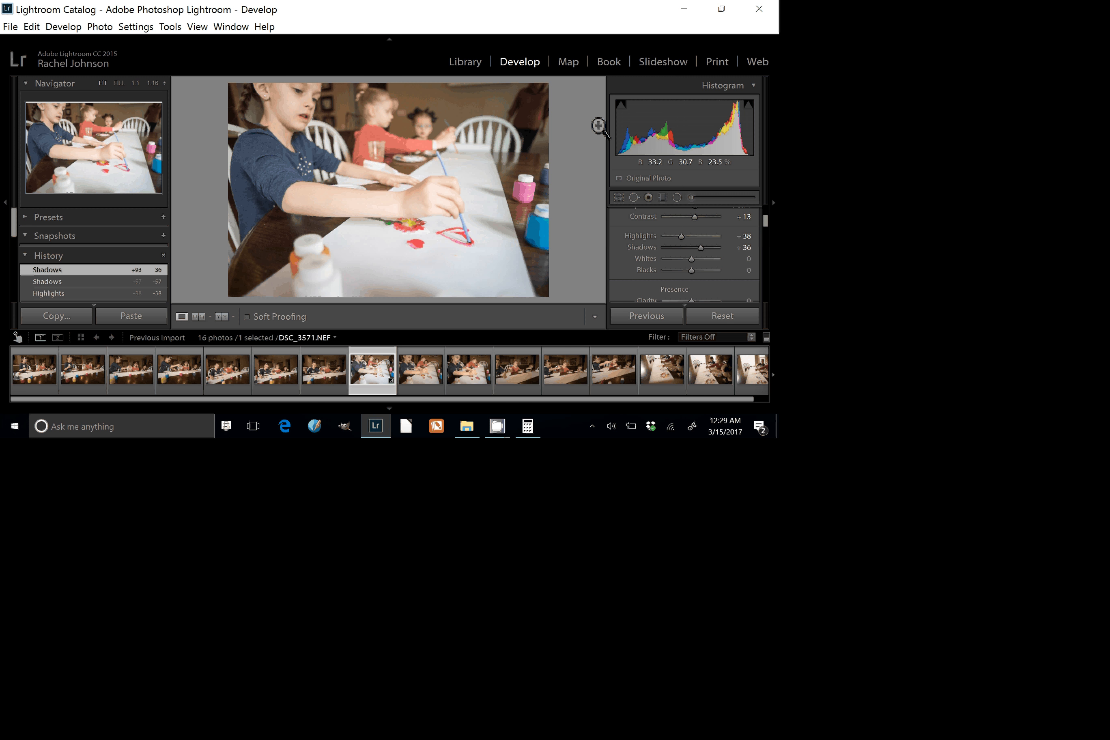
drag(701, 248, 680, 248)
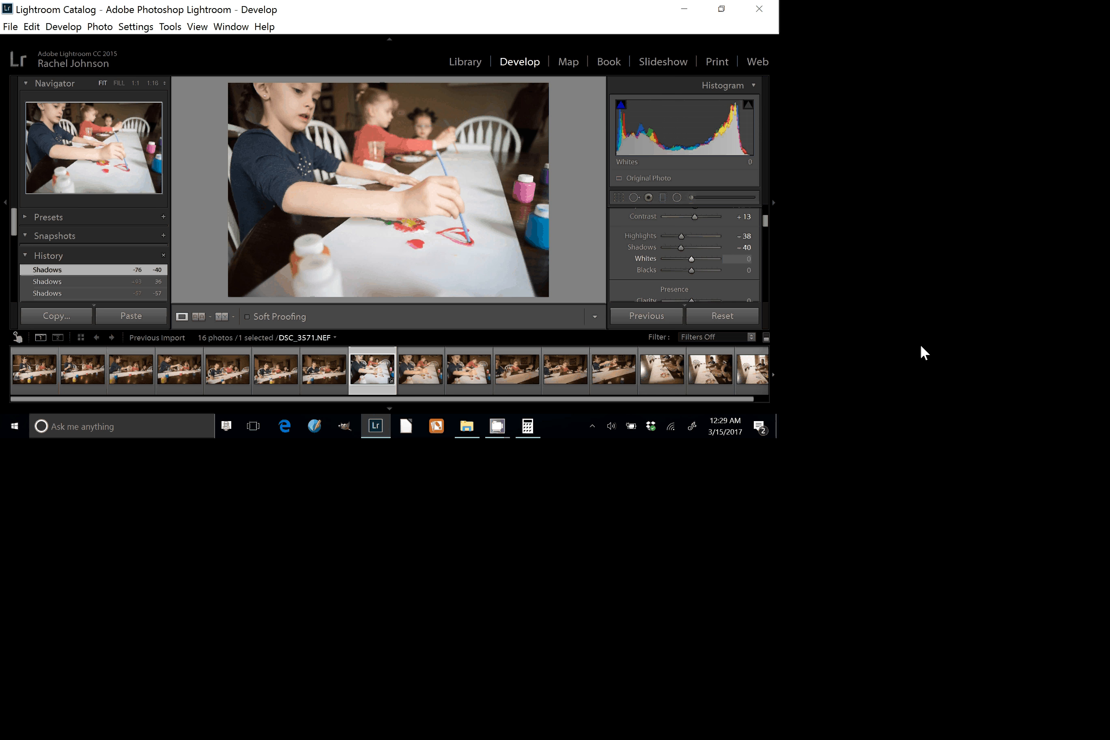
- Lower the blacks to −5 and raise the clarity to +4
mouse_move(691, 259)
mouse_down()
mouse_move(709, 259)
mouse_move(691, 259)
mouse_up()
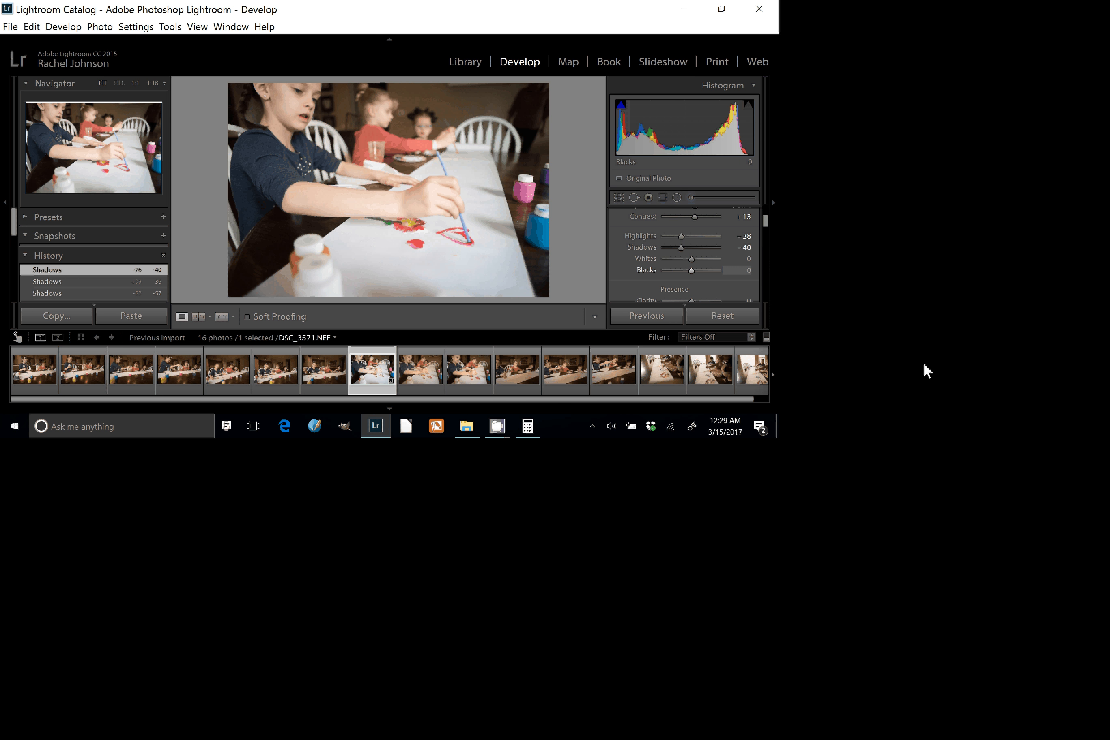
drag(692, 270, 689, 270)
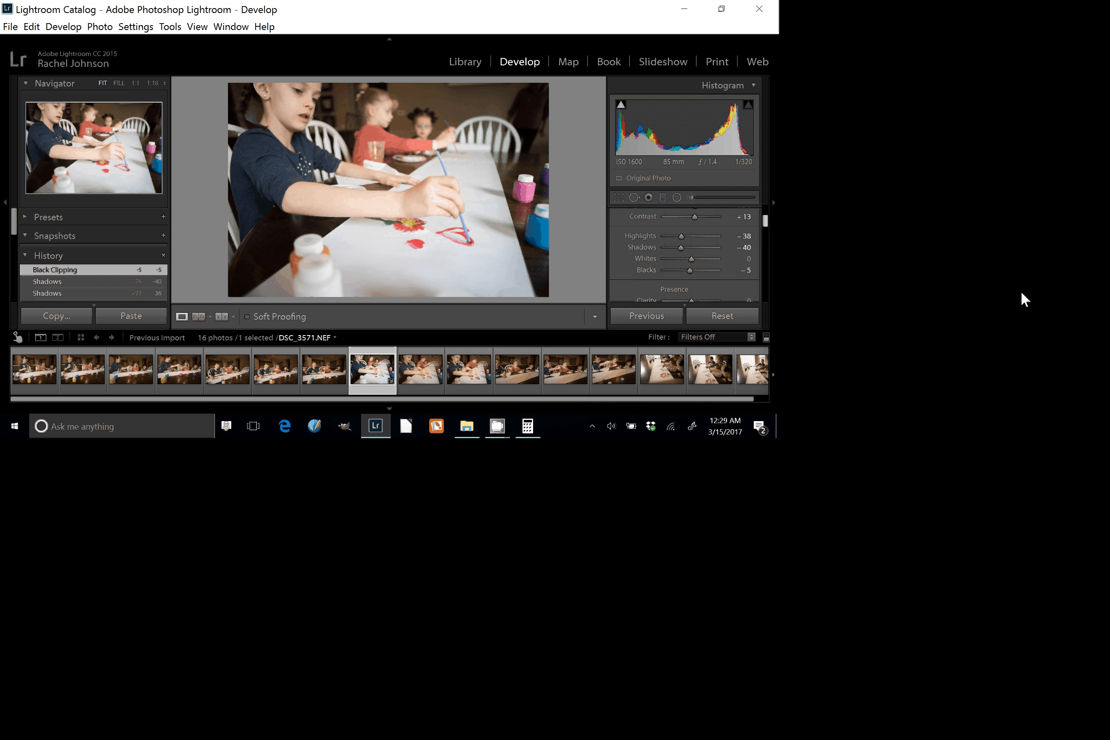
drag(1021, 292, 1022, 302)
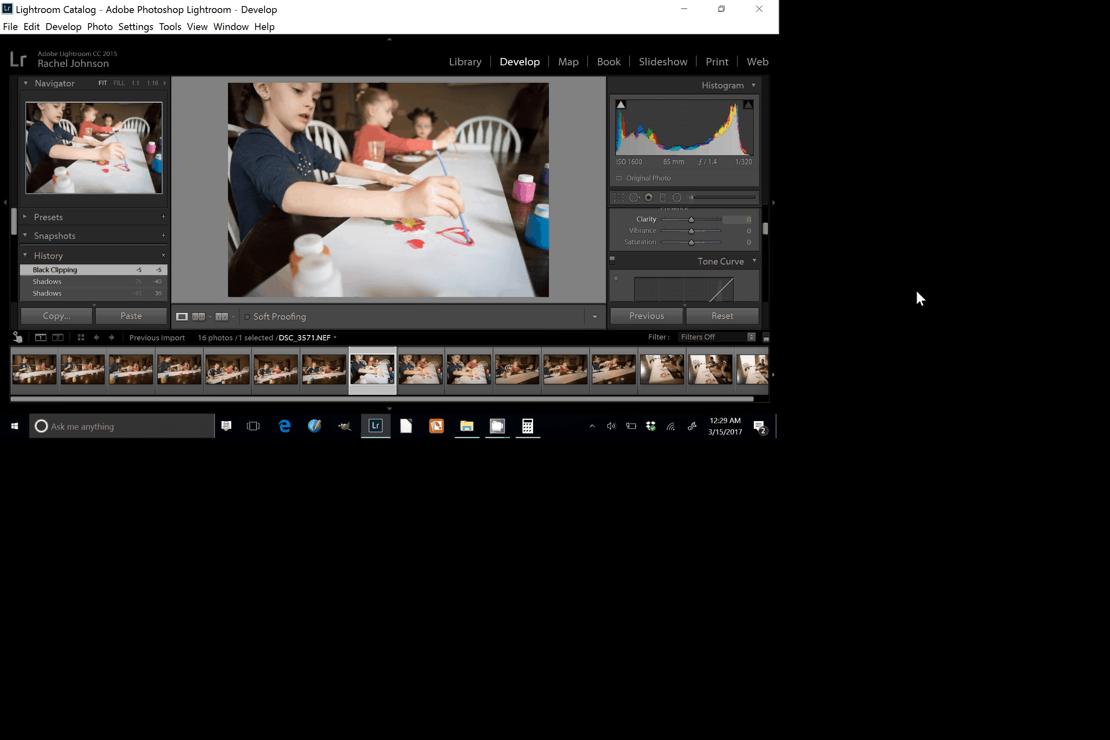
drag(915, 289, 916, 292)
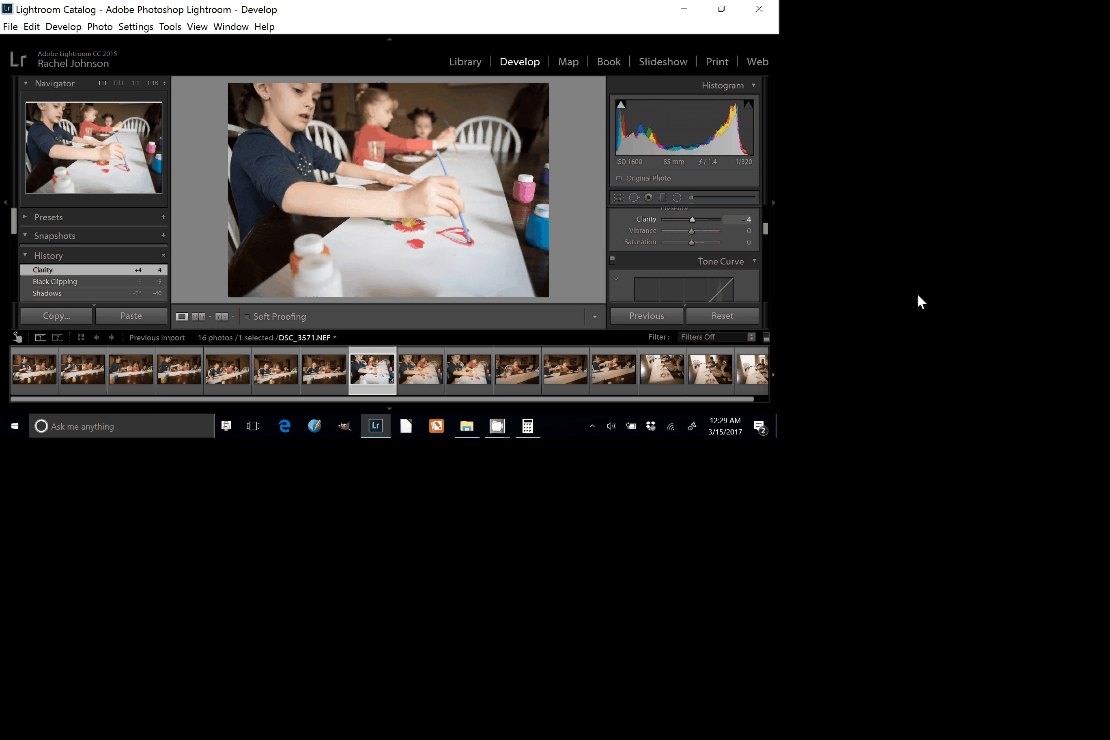
- Compare the photo with clarity at +100 and −100, settle the clarity at +2, and raise the saturation to +9
drag(926, 290, 733, 277)
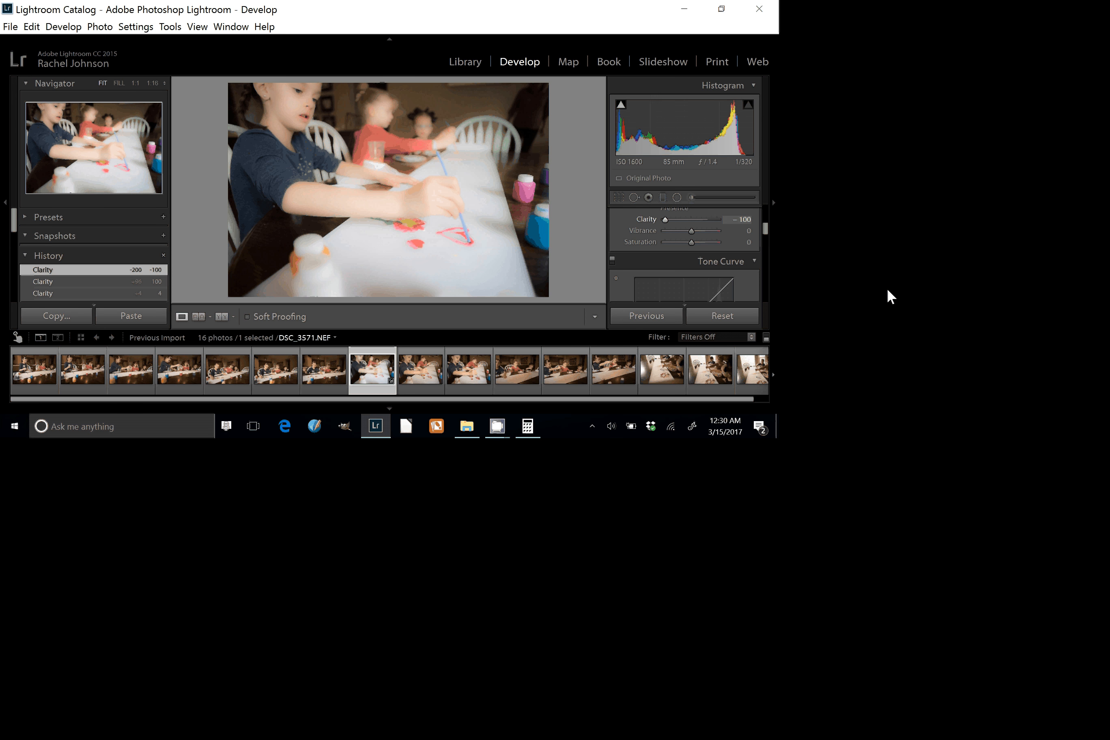
drag(886, 288, 923, 299)
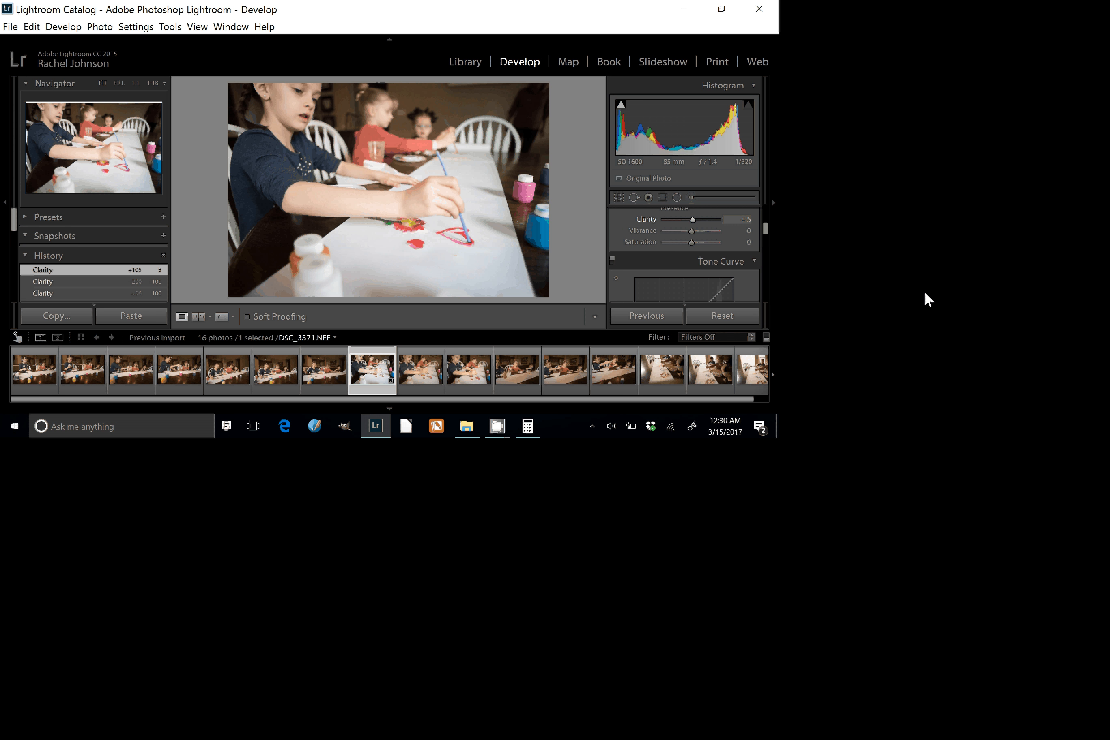
drag(693, 220, 692, 221)
drag(691, 242, 693, 242)
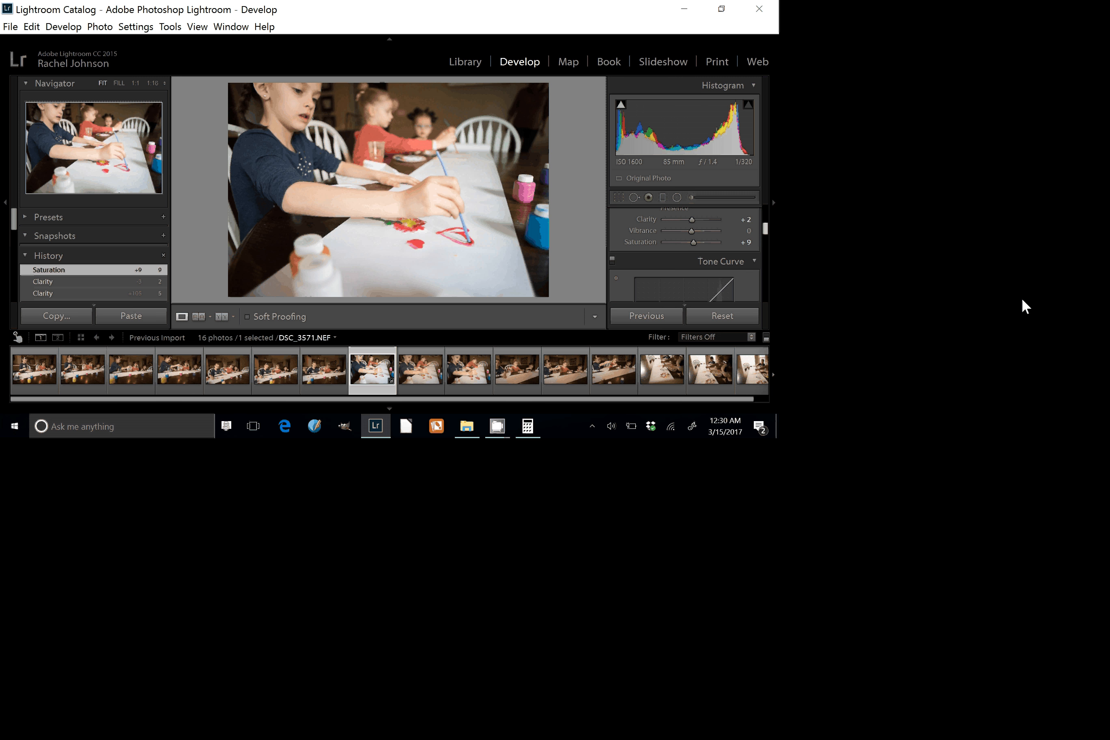
- Raise the lights on the photo's tone curve to +13
drag(1021, 299, 1021, 310)
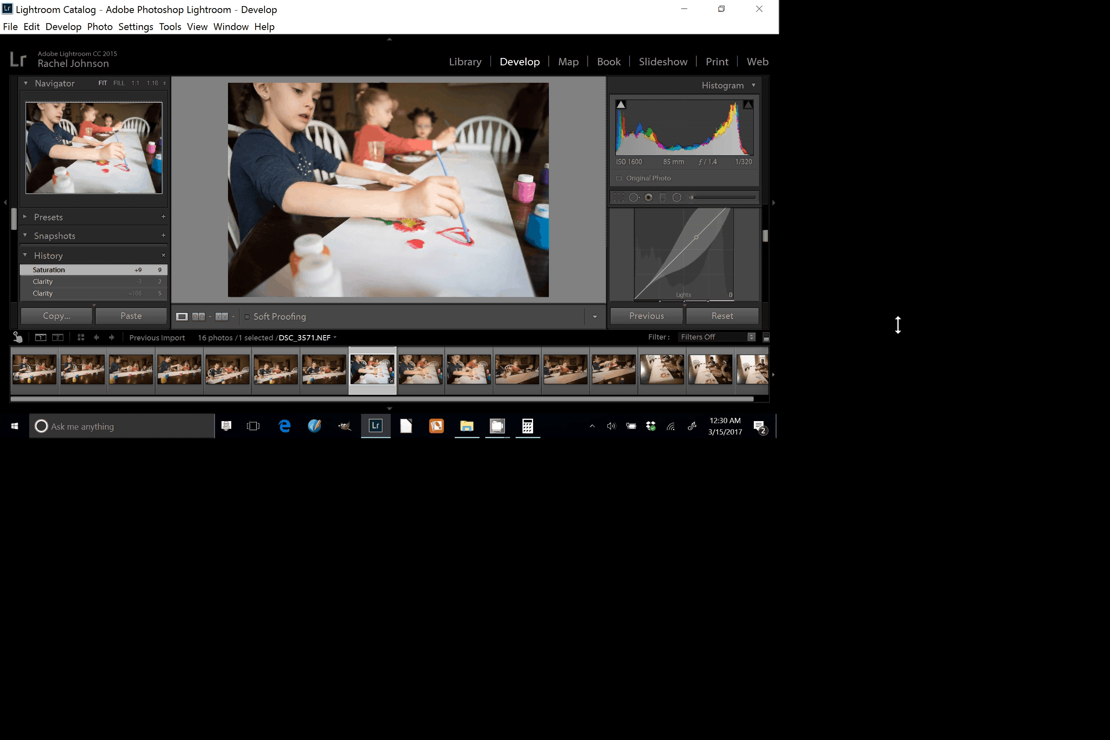
scroll(899, 370, down, 2)
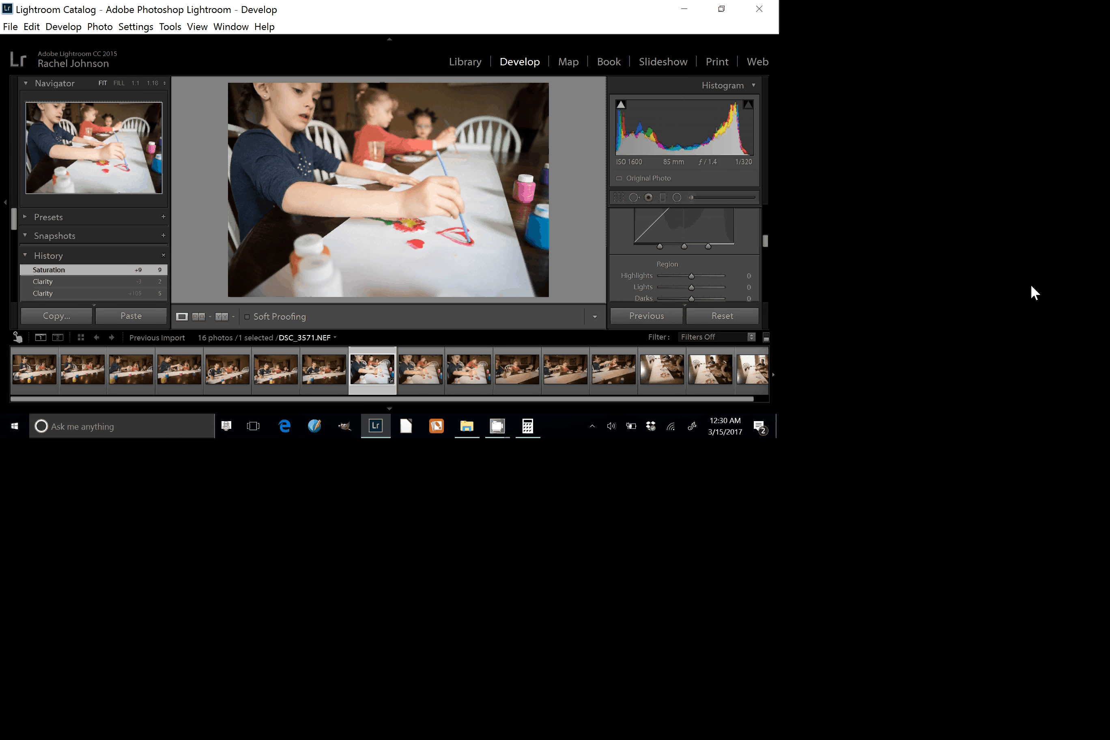
key(F8)
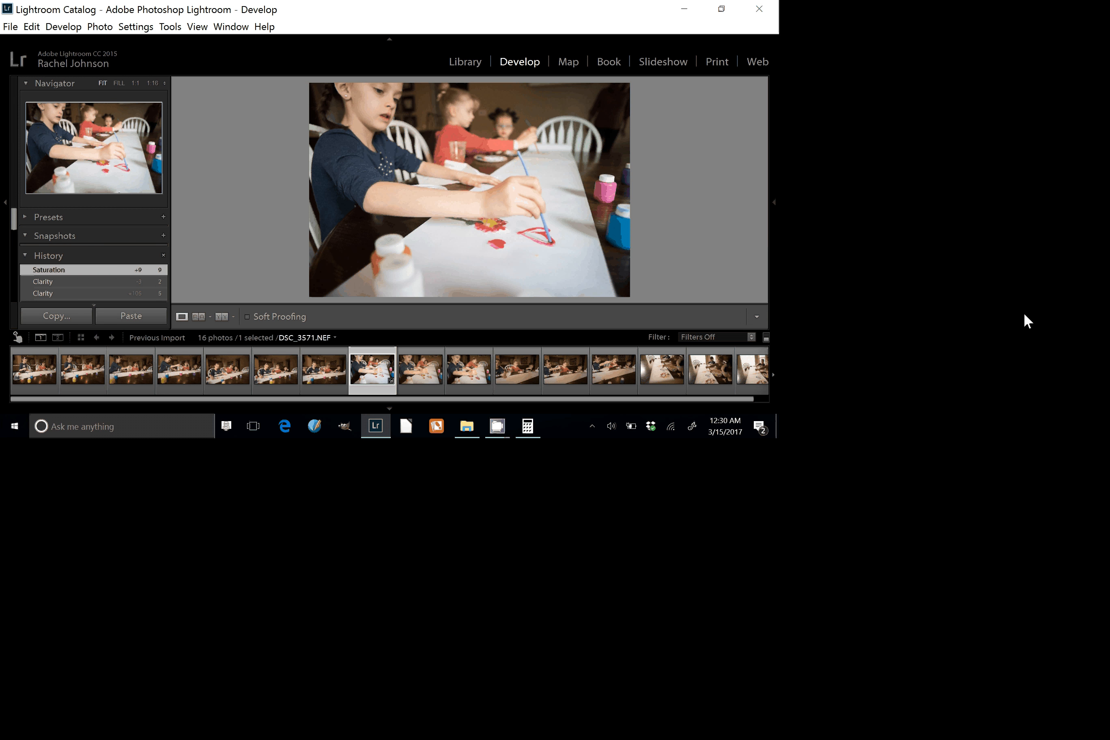
key(F8)
scroll(1019, 316, up, 1)
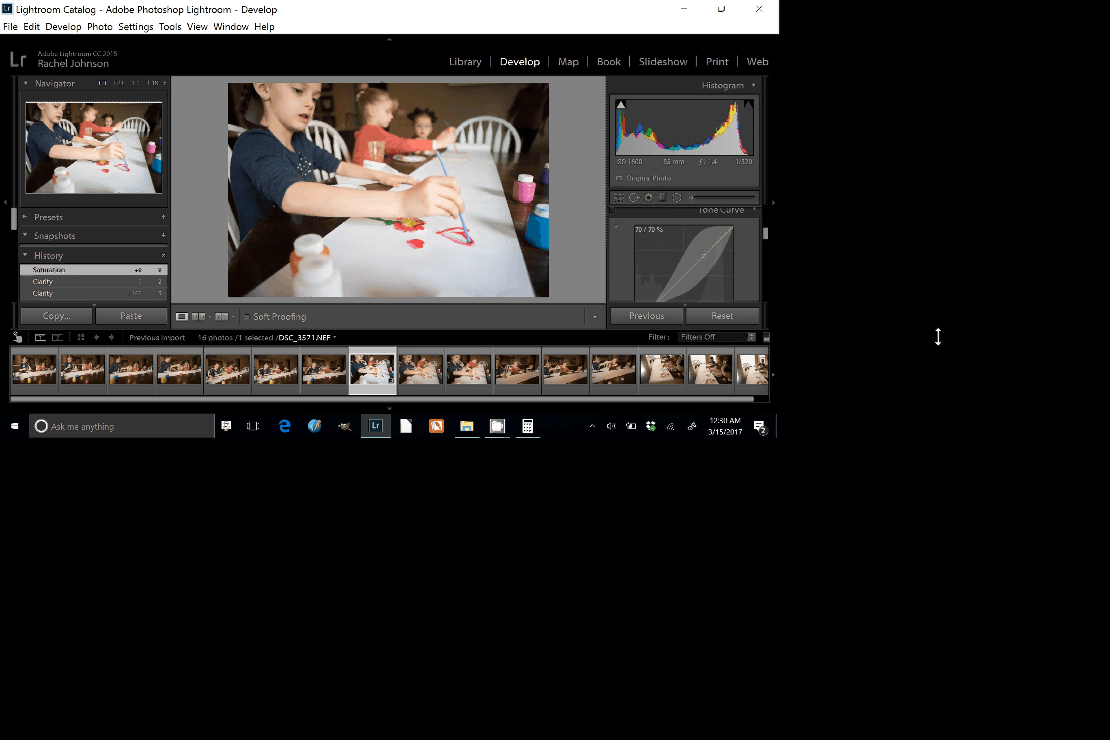
drag(704, 255, 702, 252)
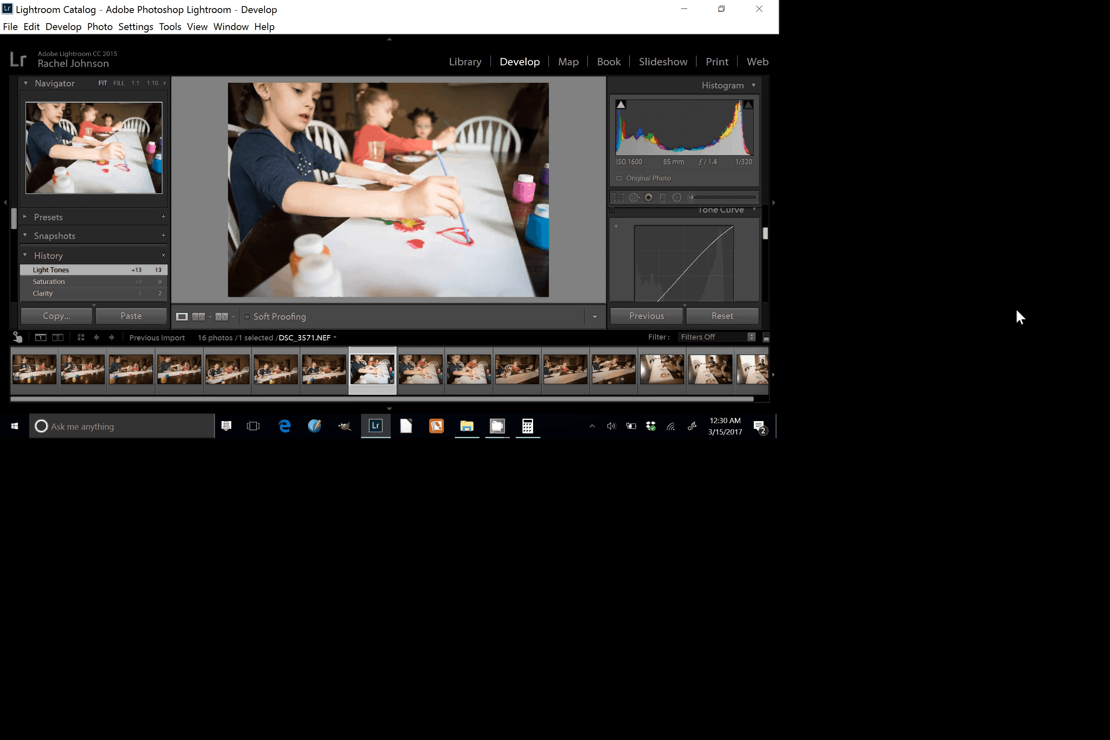
- Raise the tone curve's darks to +20 and lower its highlights to −31
drag(765, 233, 765, 238)
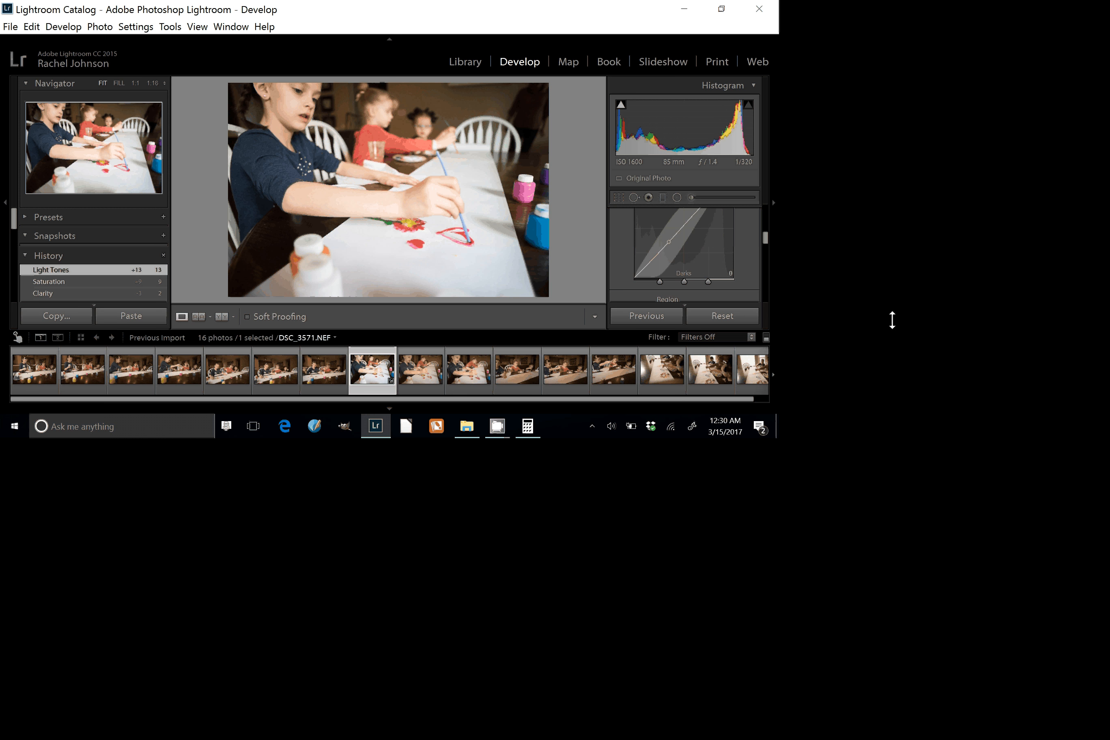
drag(892, 319, 899, 314)
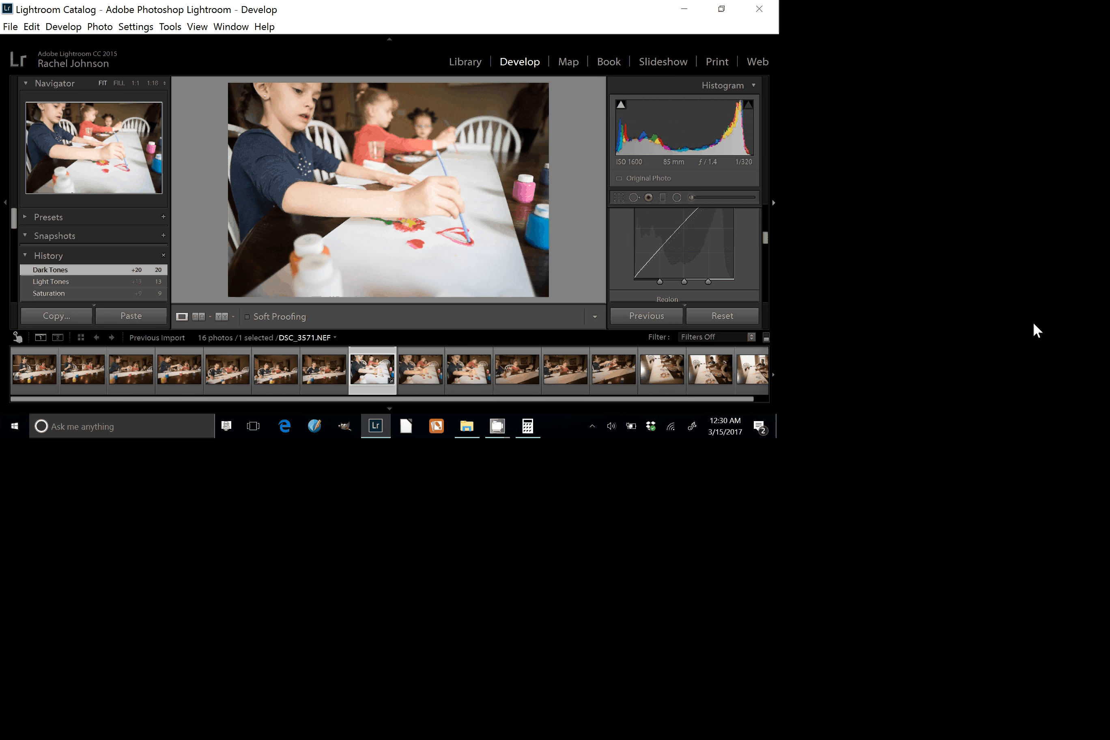
key(F8)
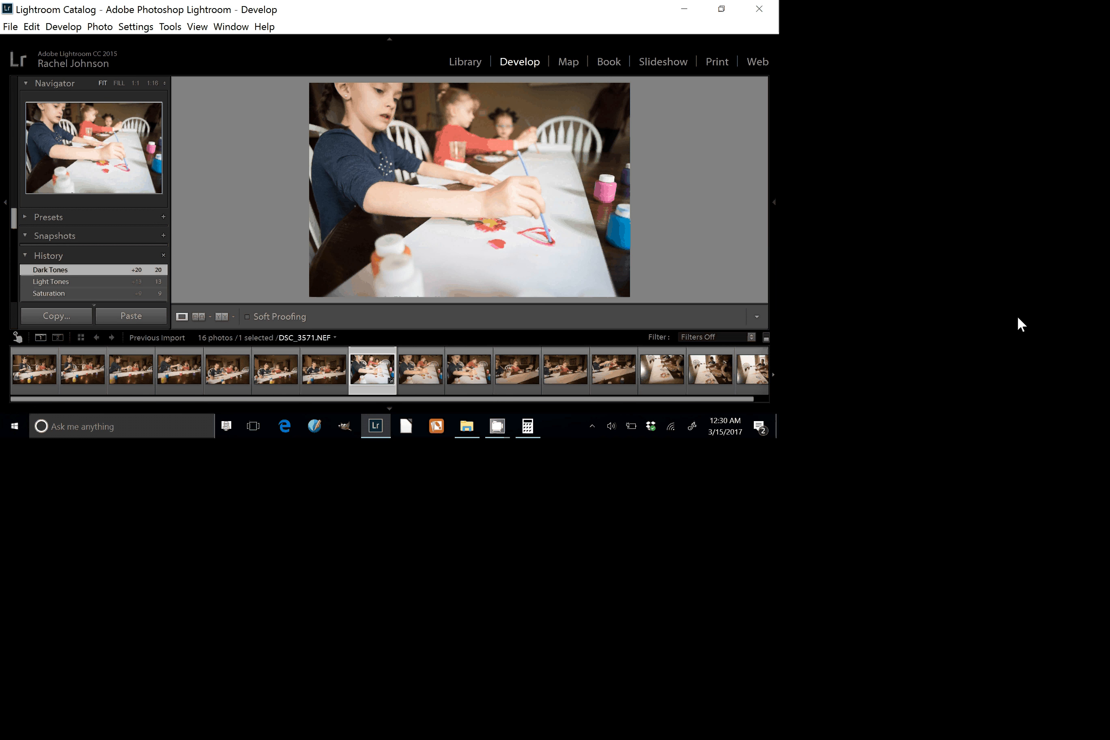
key(F8)
click(774, 202)
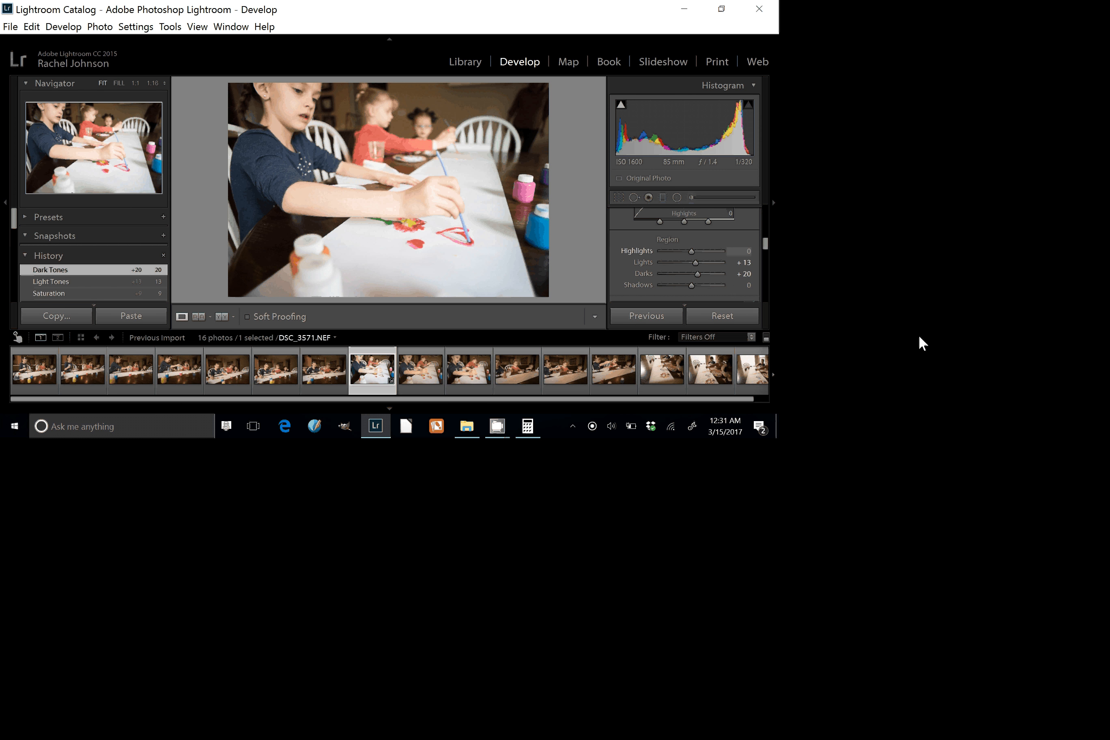
drag(691, 251, 682, 251)
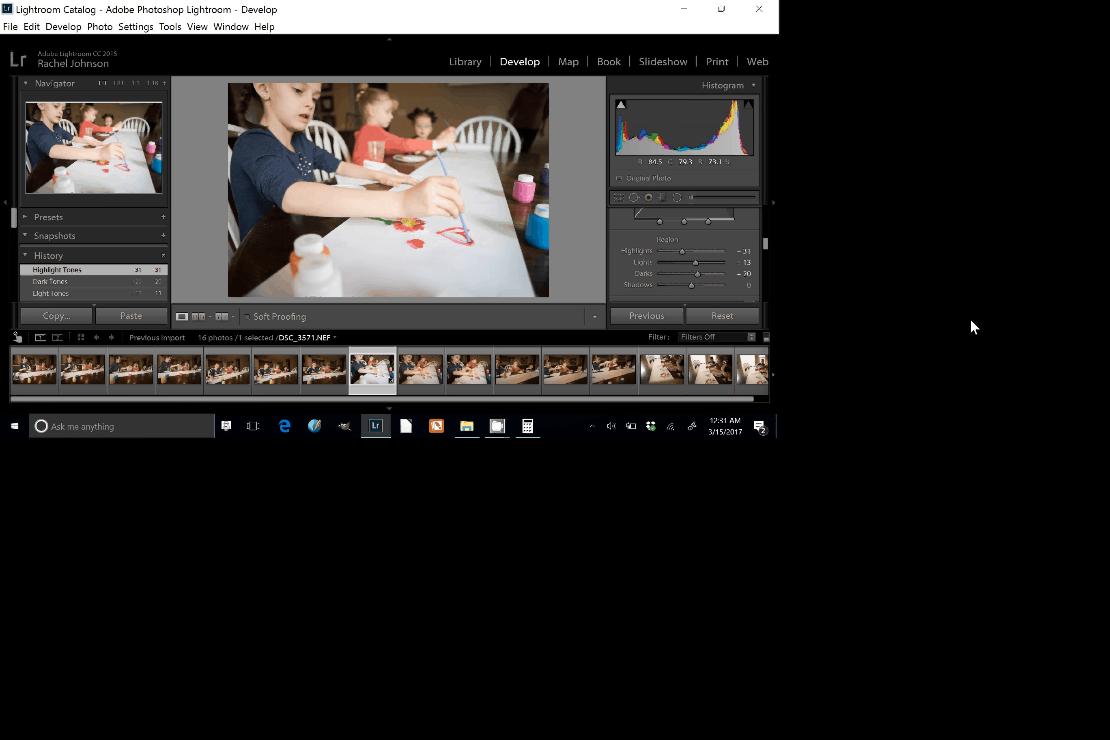
- Set the colour saturation of red to +1, orange to +2, yellow to −17 and blue to +34
mouse_move(1019, 324)
mouse_down()
mouse_move(1030, 343)
mouse_move(1010, 339)
mouse_up()
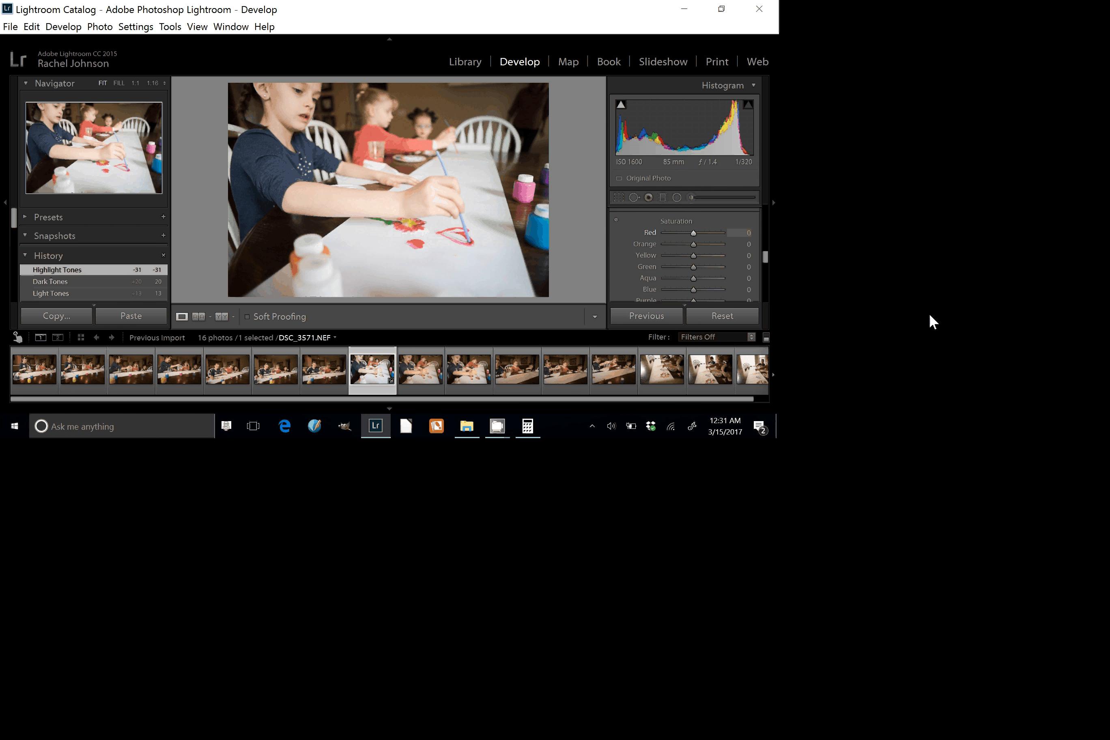
mouse_move(694, 245)
mouse_down()
mouse_move(661, 251)
mouse_move(695, 245)
mouse_move(694, 232)
mouse_up()
drag(693, 255, 688, 256)
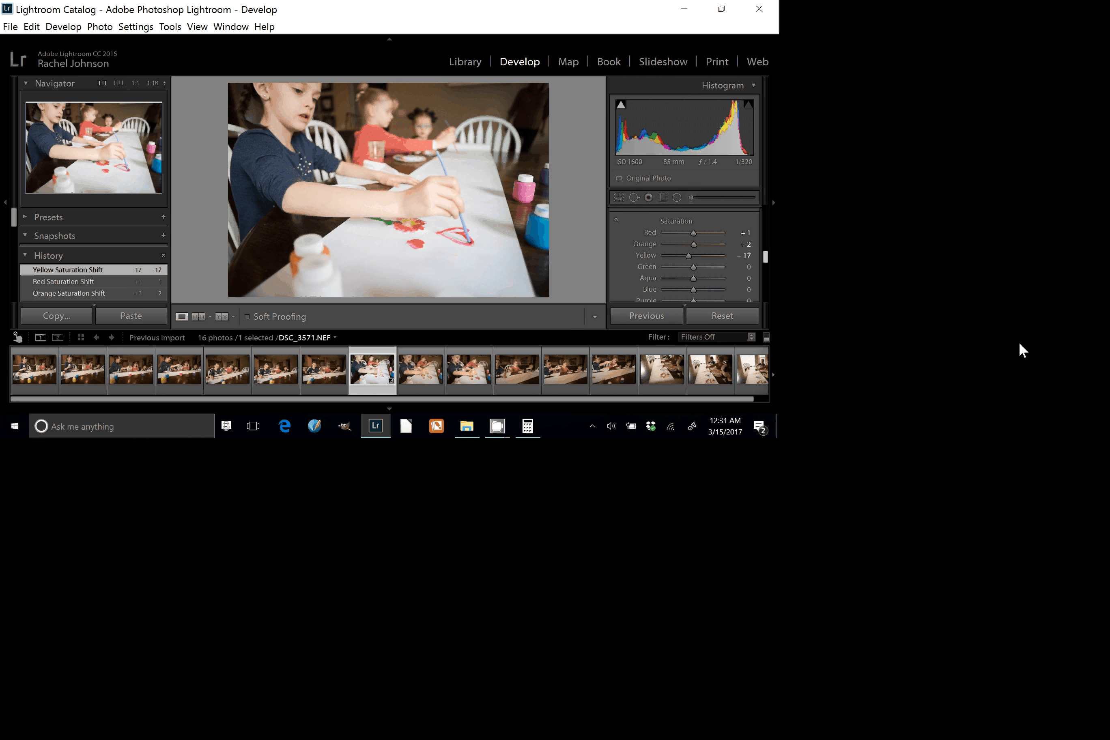
scroll(678, 228, down, 1)
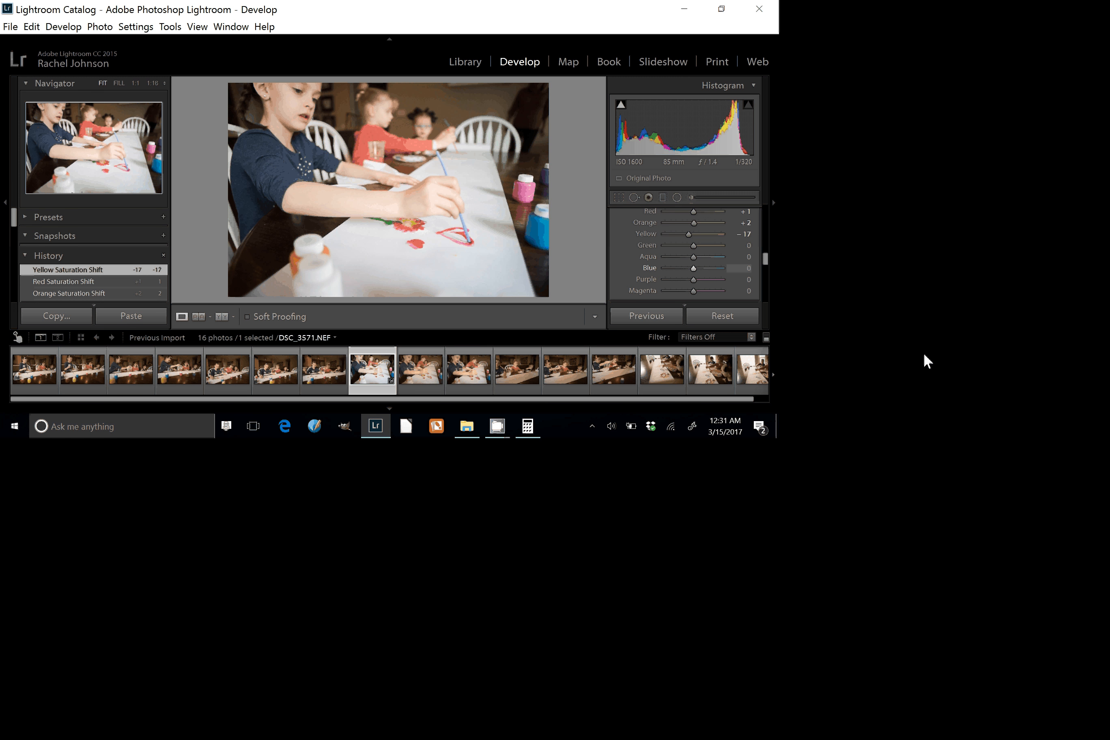
text(34)
key(Return)
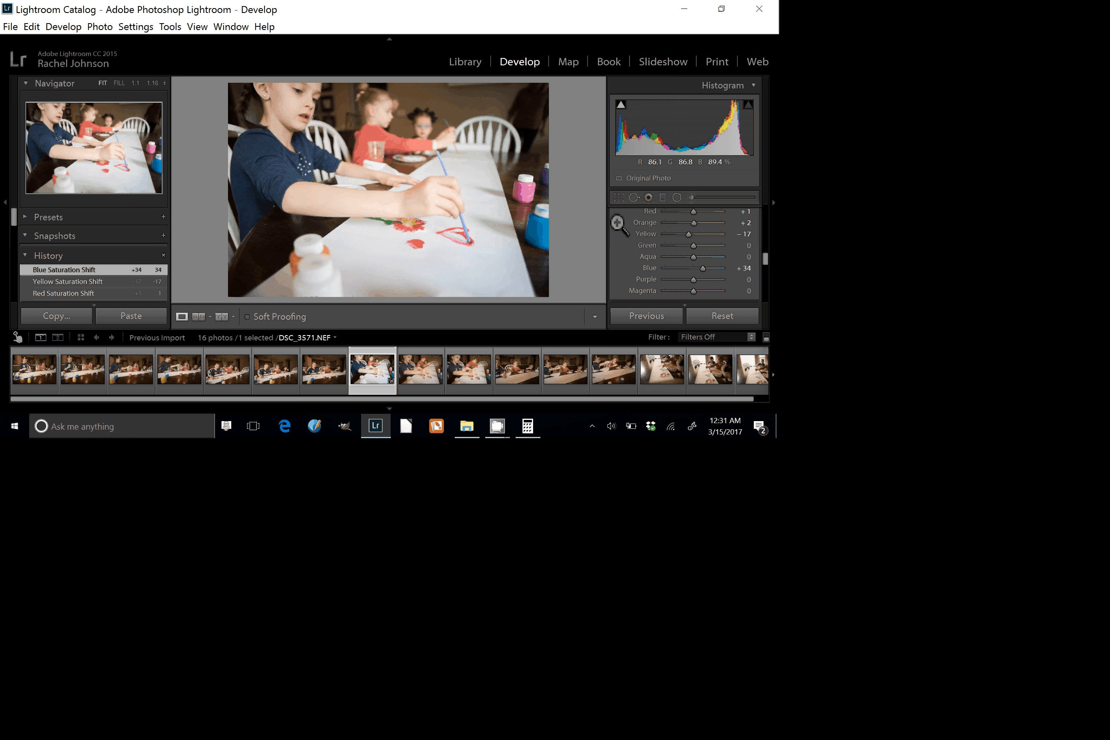
- Raise the photo's sharpening amount to 45 in the detail settings
scroll(1024, 342, down, 2)
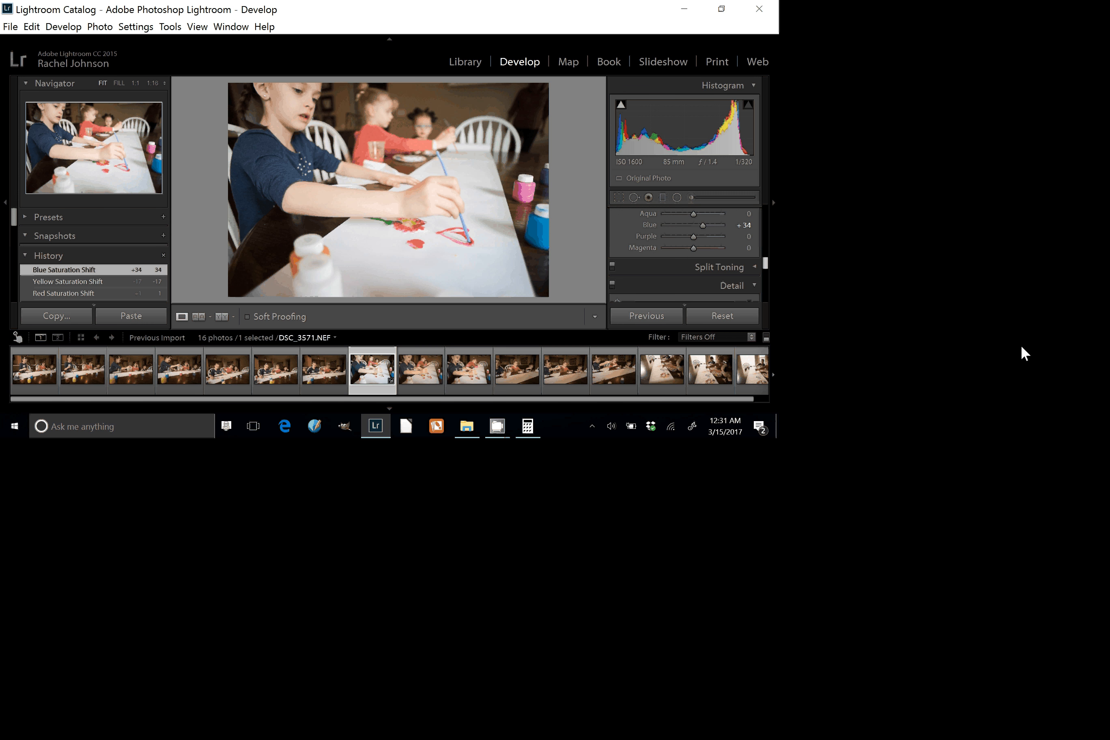
scroll(1021, 348, down, 1)
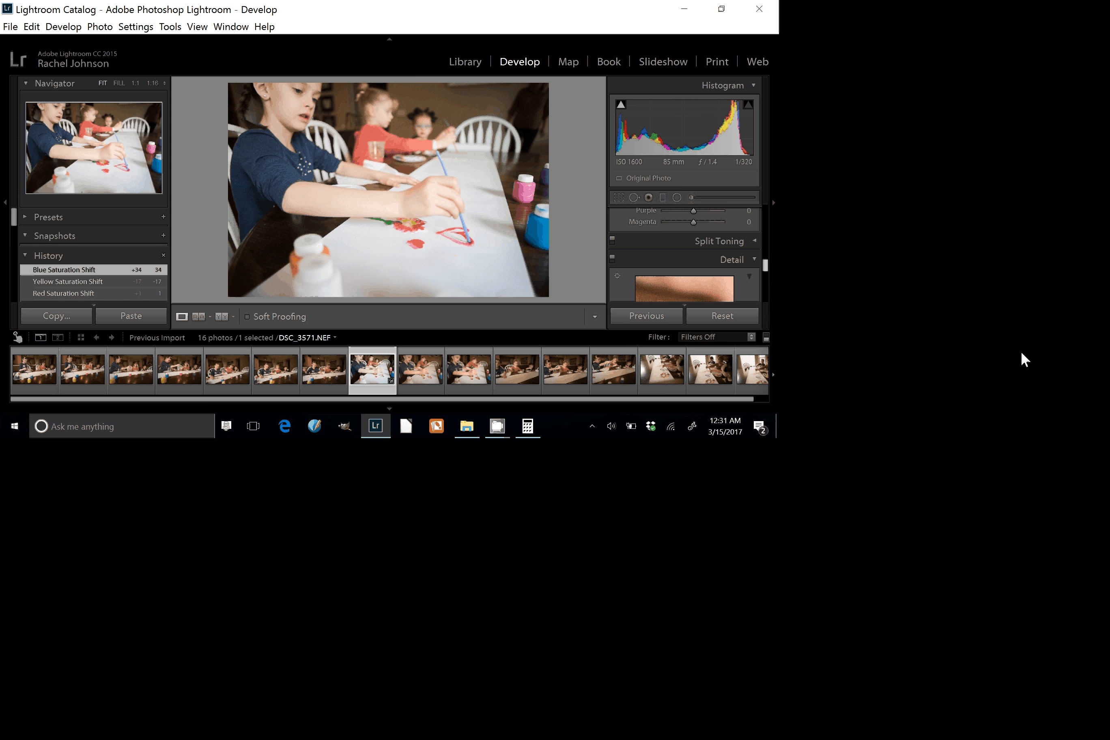
scroll(1021, 354, down, 2)
drag(1018, 364, 1018, 361)
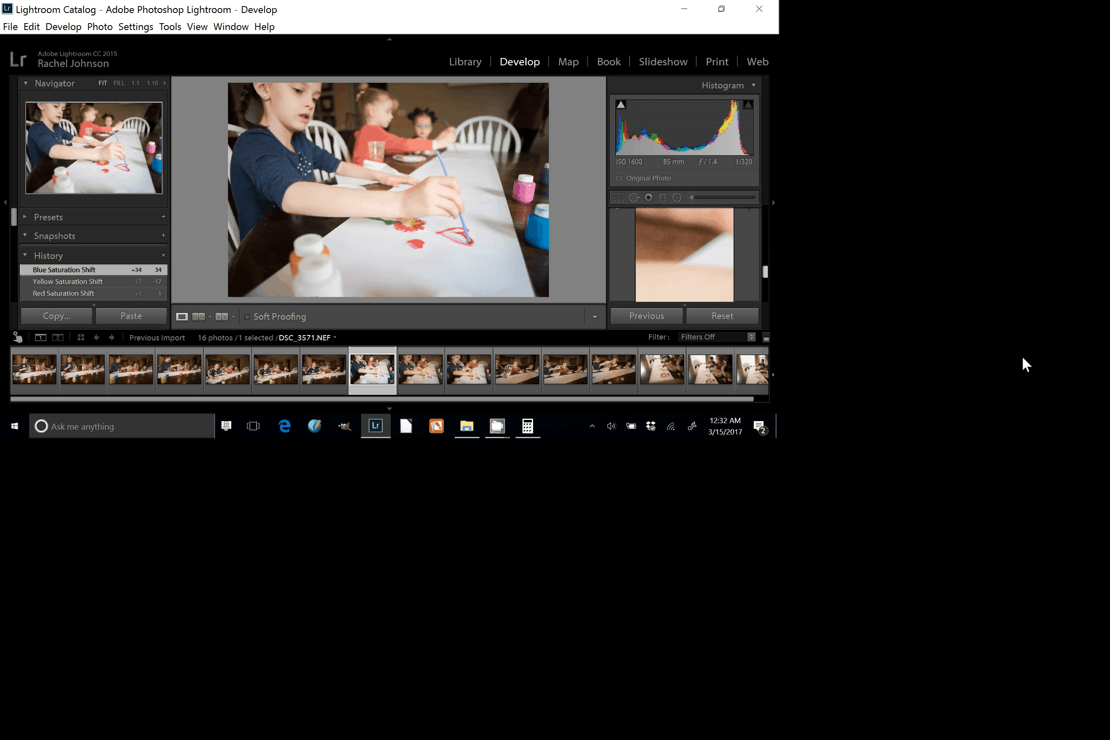
scroll(1023, 358, down, 2)
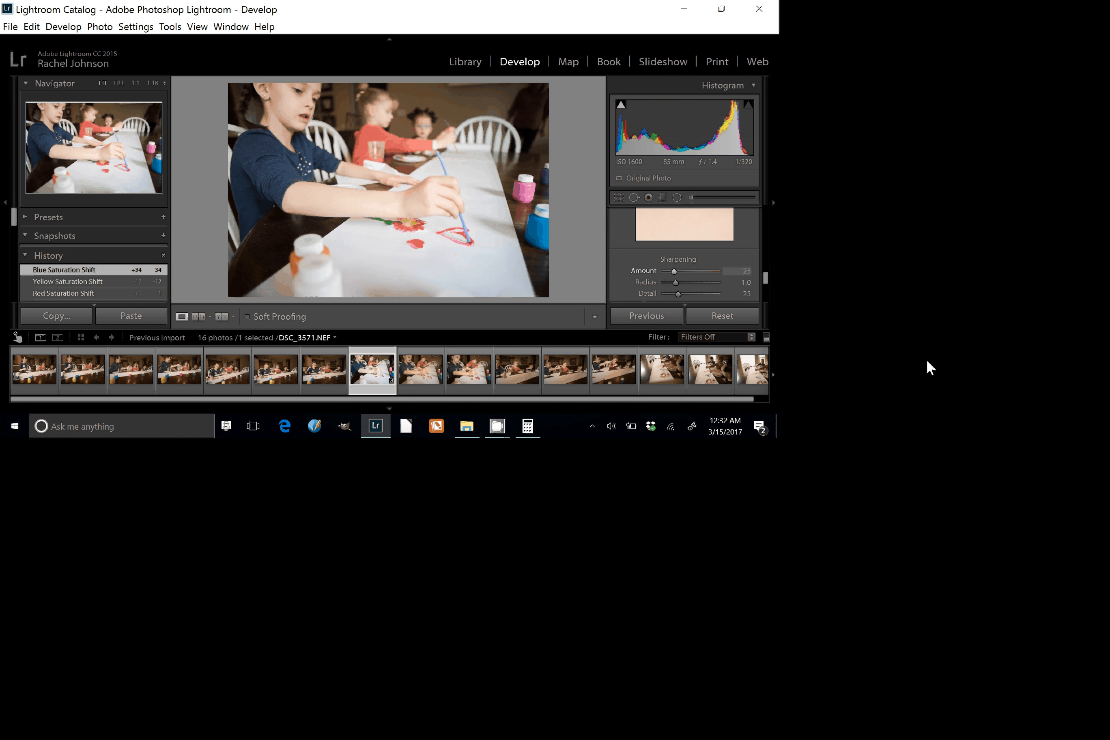
drag(898, 359, 905, 362)
drag(907, 370, 902, 352)
drag(903, 363, 910, 365)
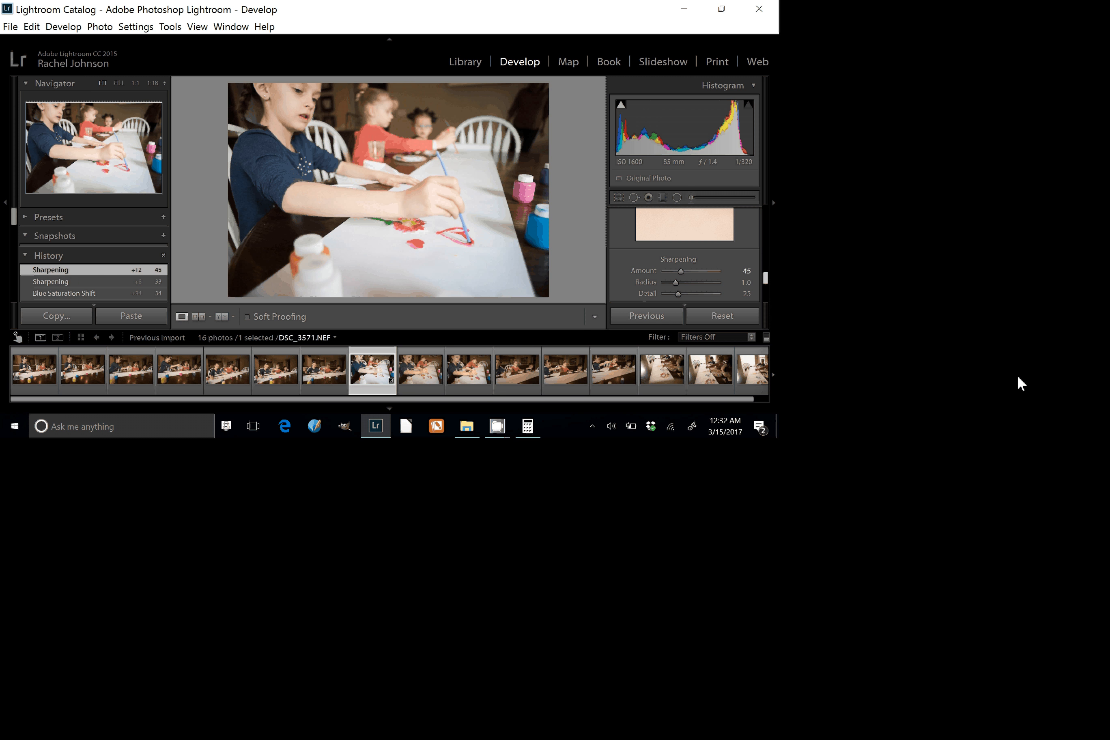
- Try the luminance noise reduction at 24, 88 and 0, and settle it at 21
drag(1017, 374, 1016, 390)
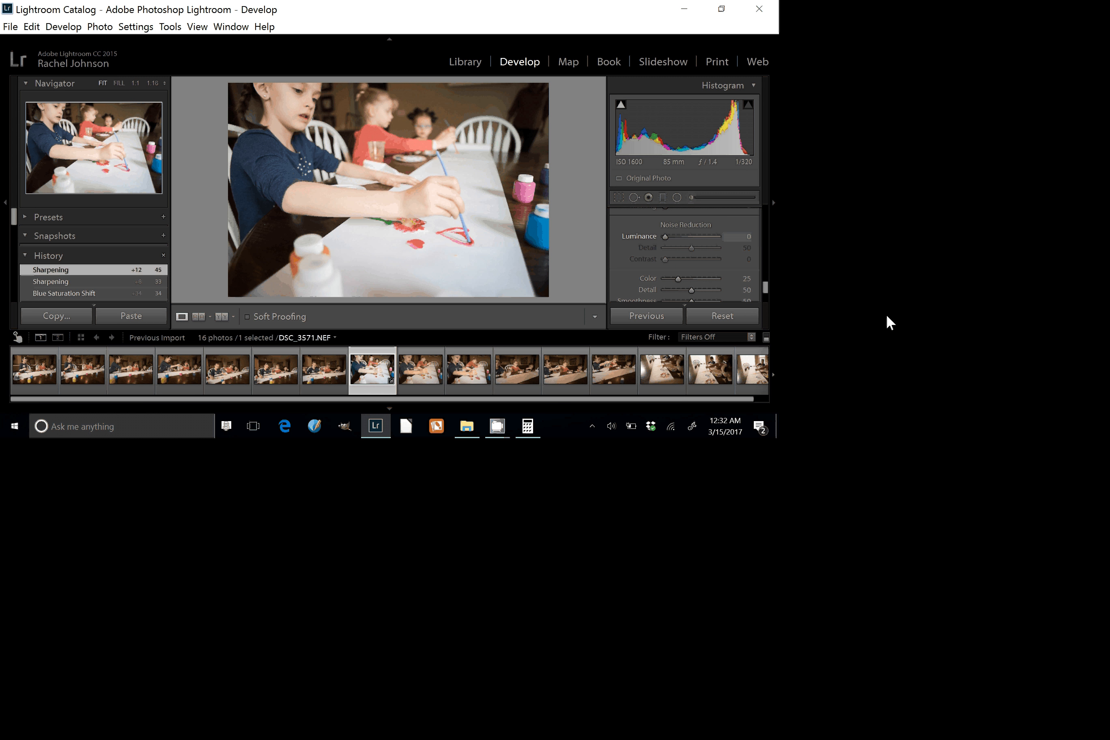
drag(886, 315, 901, 317)
drag(1020, 376, 1021, 372)
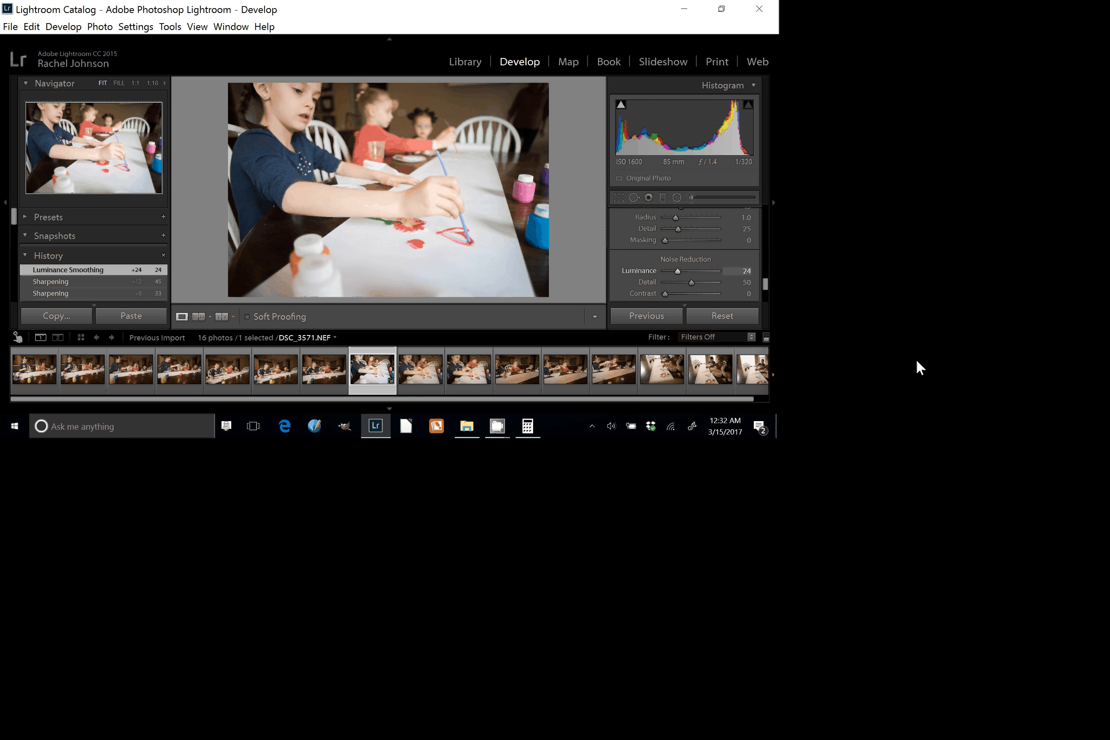
drag(1022, 380, 1018, 360)
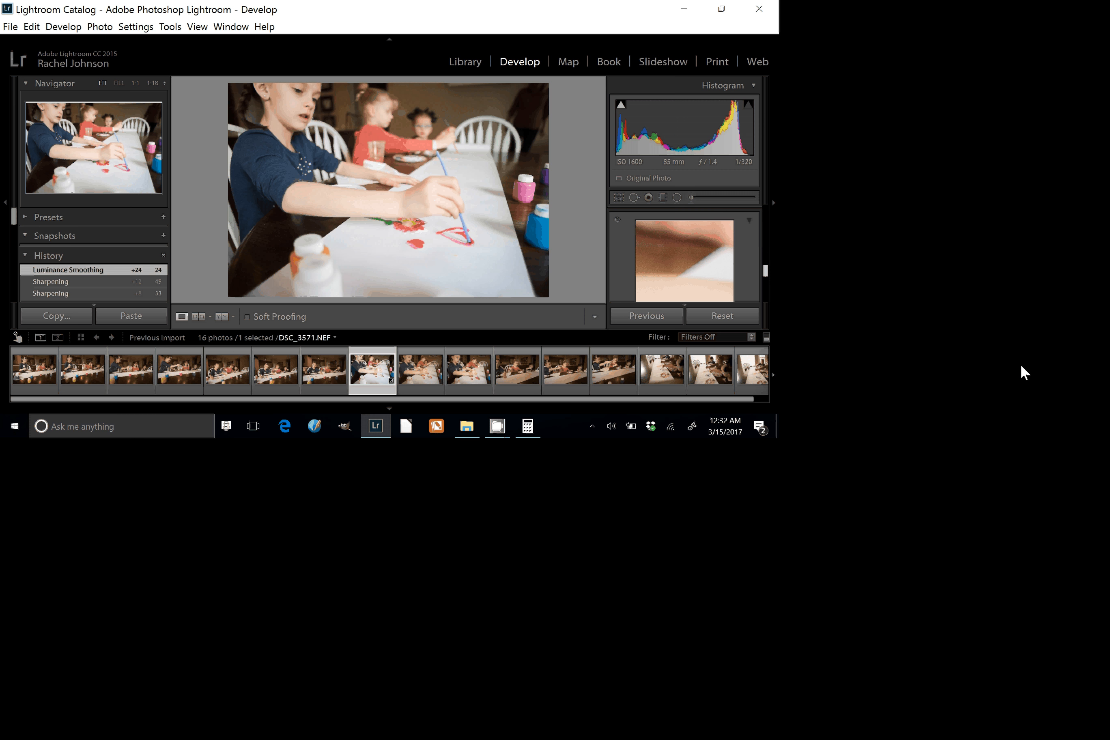
drag(1021, 366, 1024, 383)
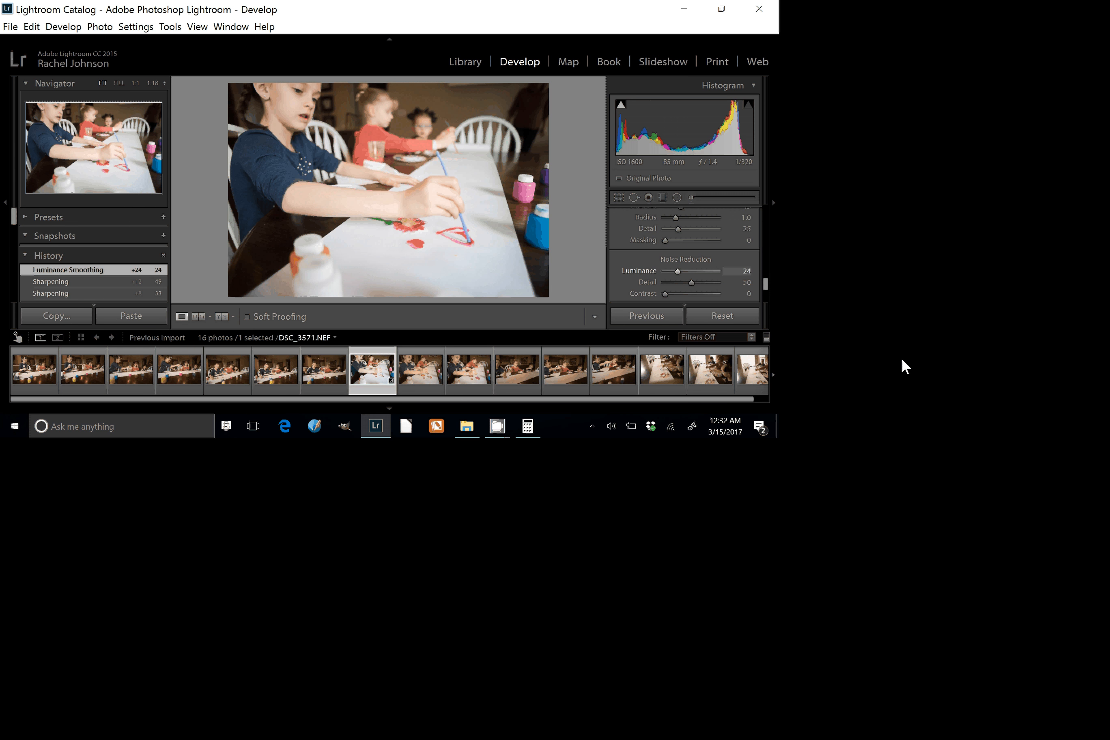
drag(900, 357, 945, 369)
drag(710, 271, 650, 270)
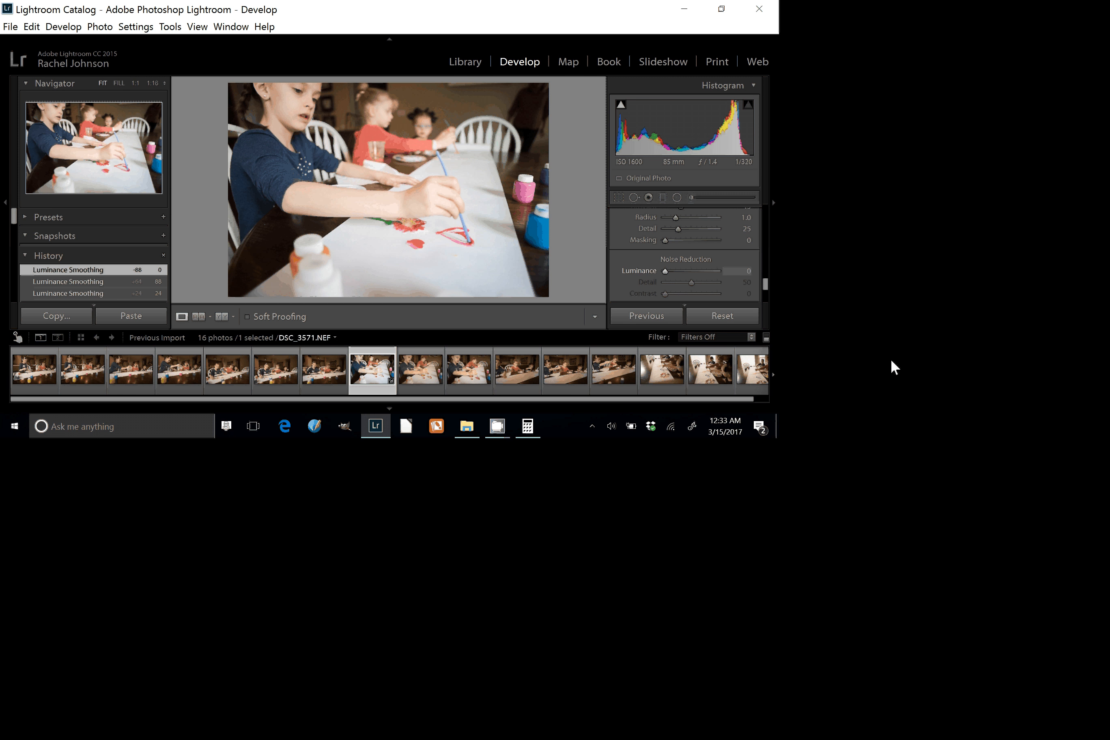
drag(664, 271, 676, 271)
- Try a tighter crop of the photo rotated to an angle of −1.72, and reset the crop
drag(765, 283, 765, 210)
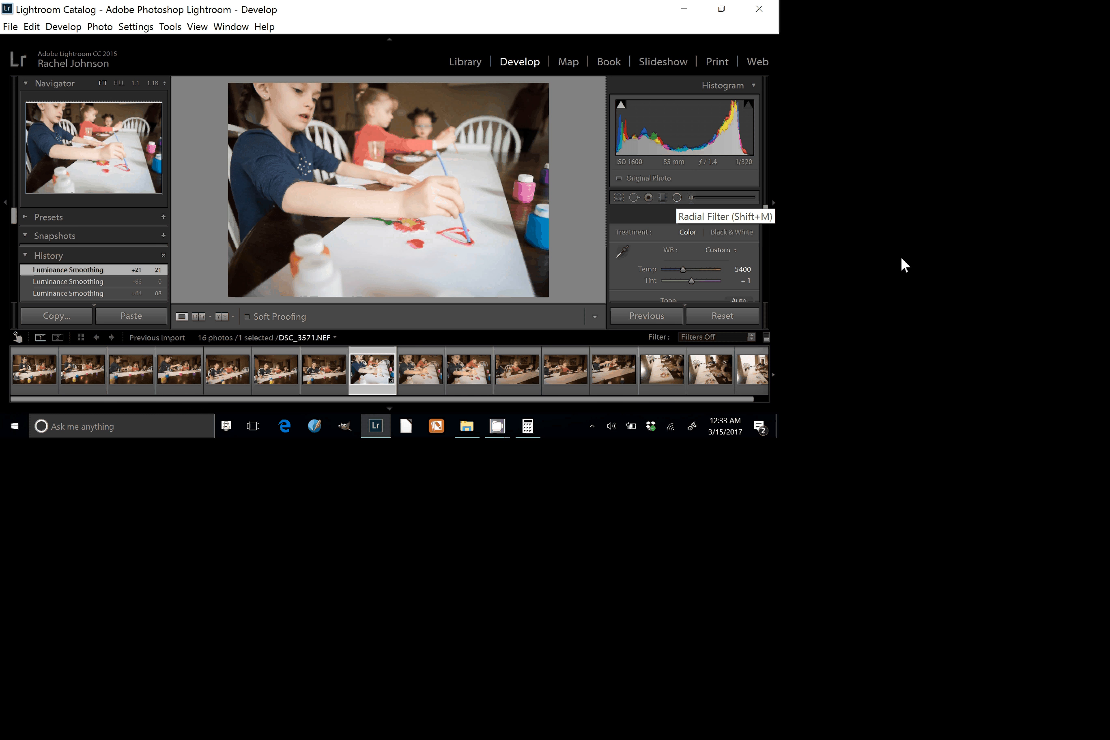
key(r)
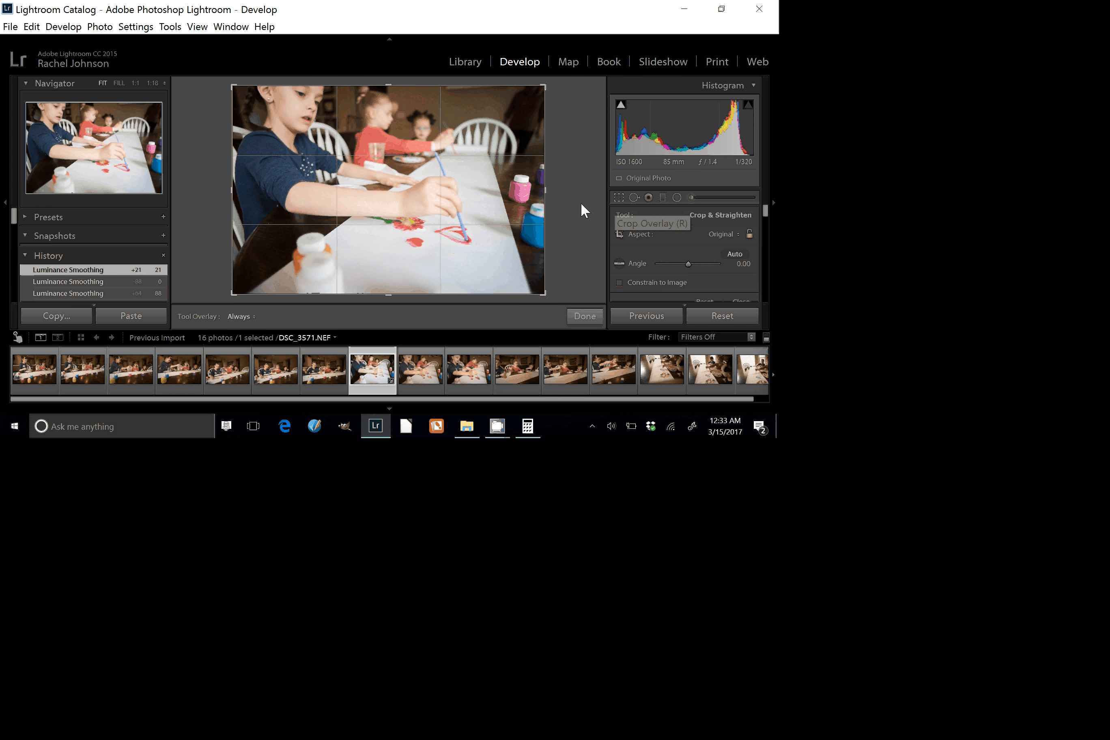
drag(740, 408, 738, 371)
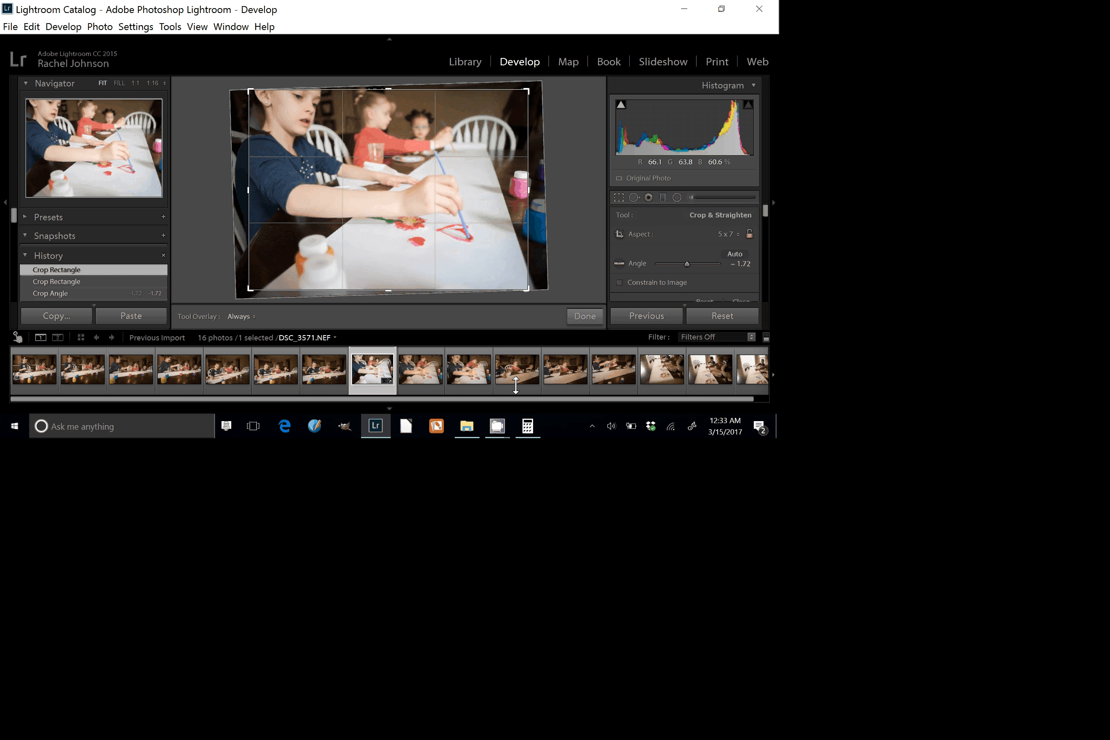
drag(516, 384, 514, 382)
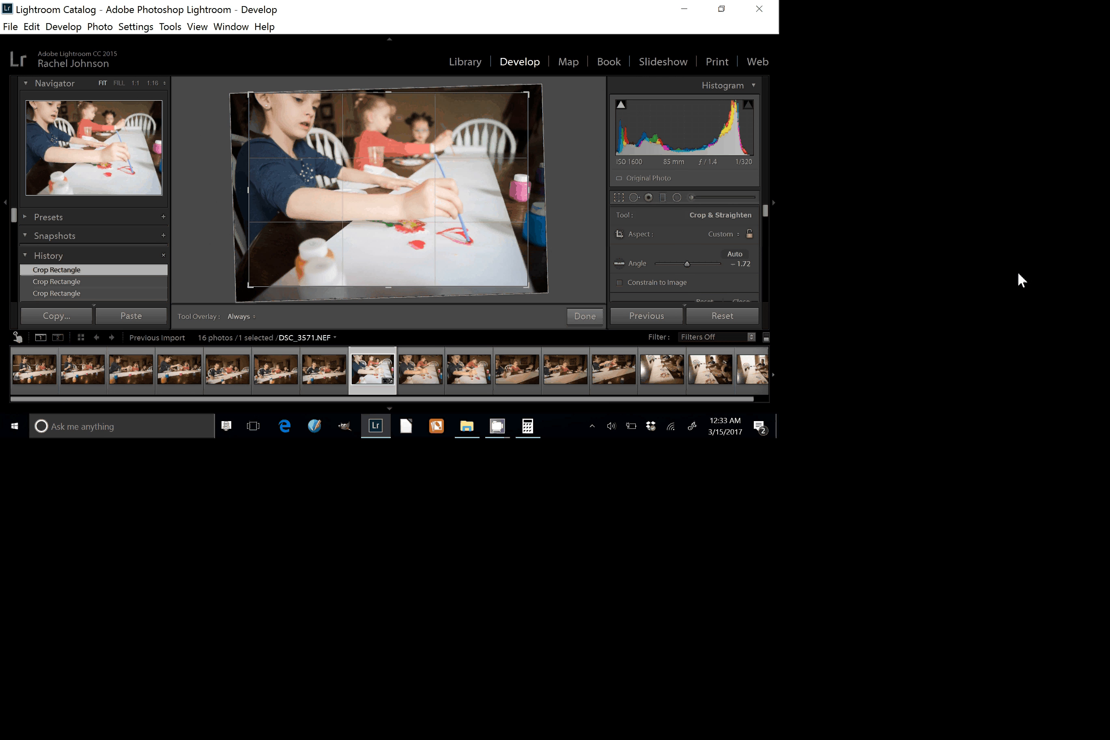
scroll(1019, 283, down, 2)
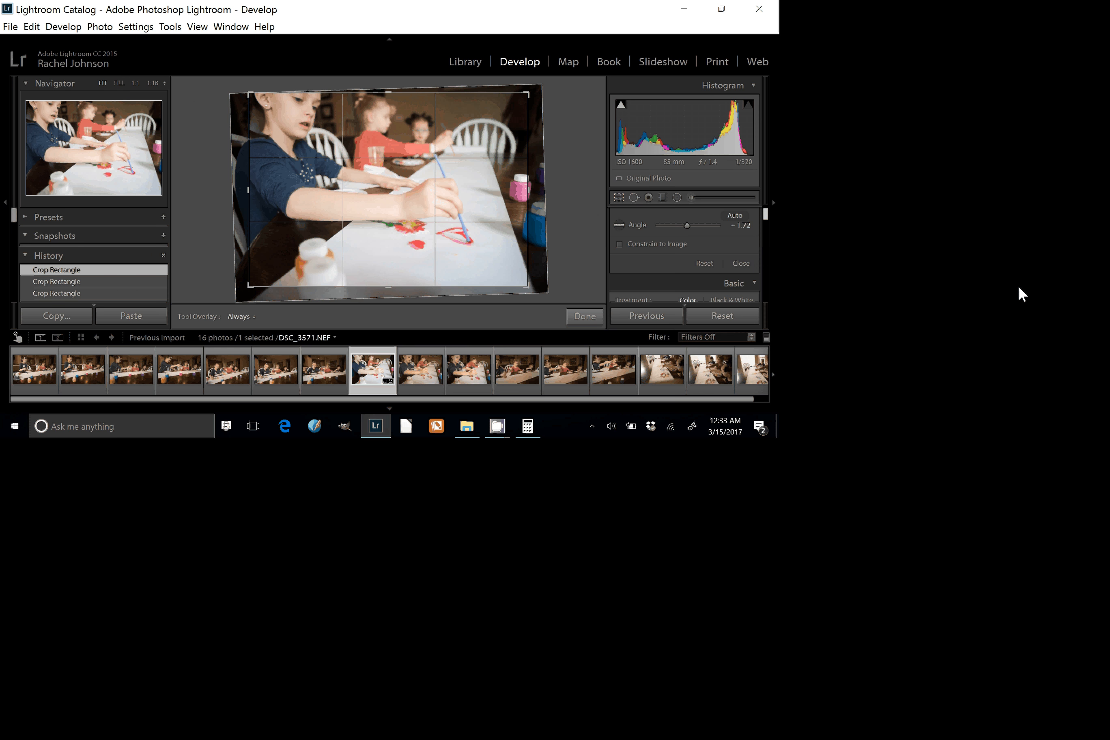
key(ctrl+alt+r)
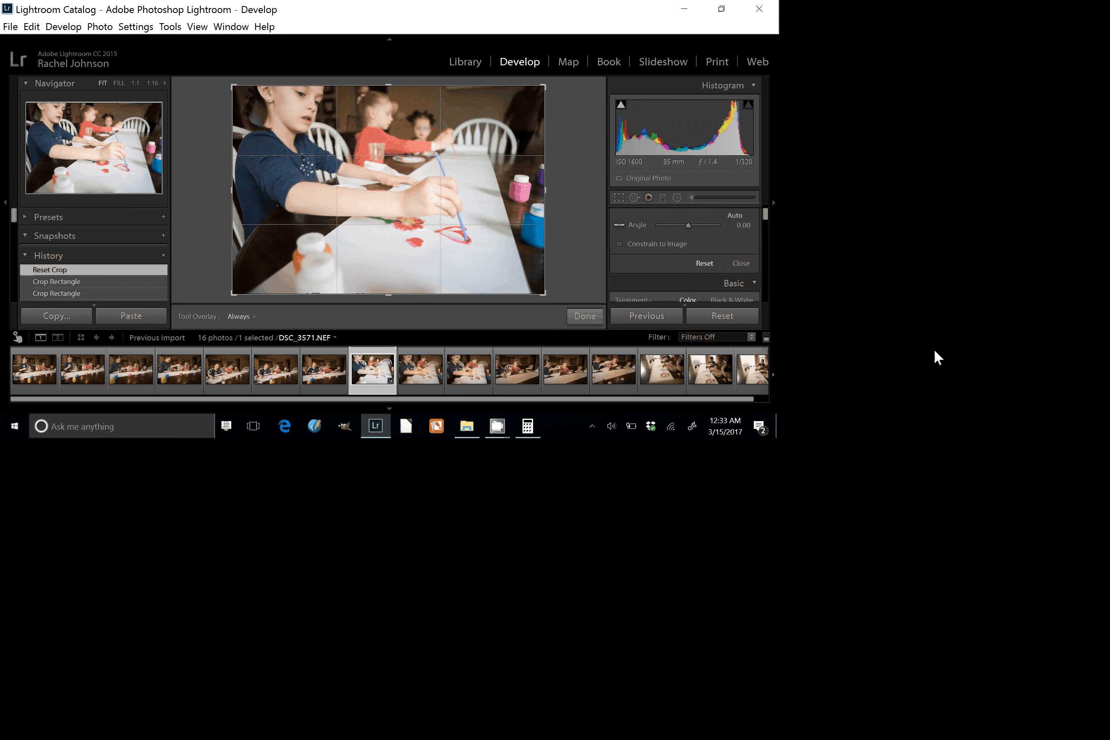
- Straighten the photo by rotating the crop to an angle of −1.87
drag(735, 407, 735, 407)
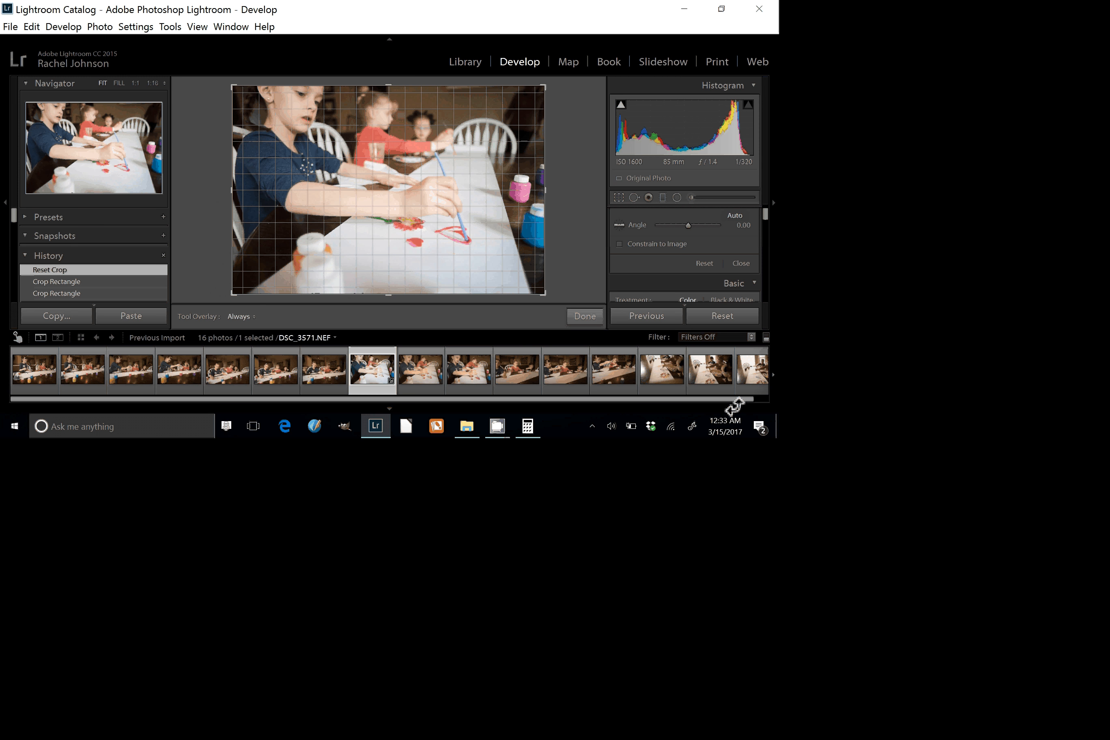
drag(734, 406, 741, 402)
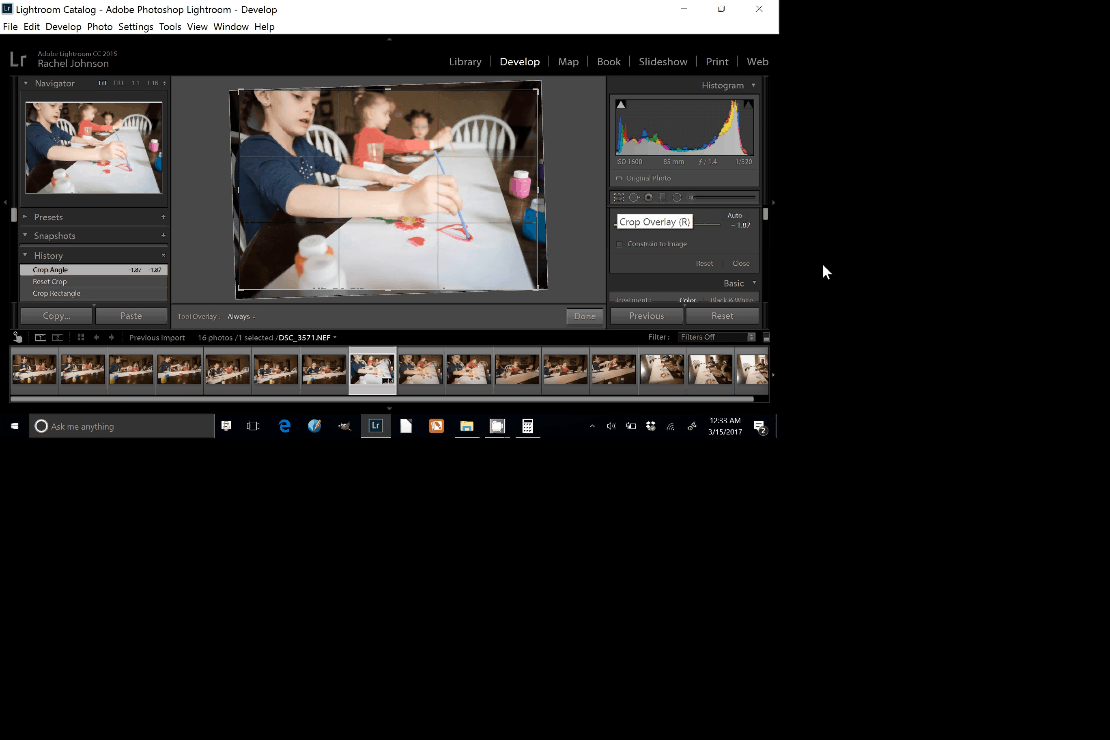
- Apply the straightened crop to the photo, recheck the crop frame, and leave the crop tool
key(r)
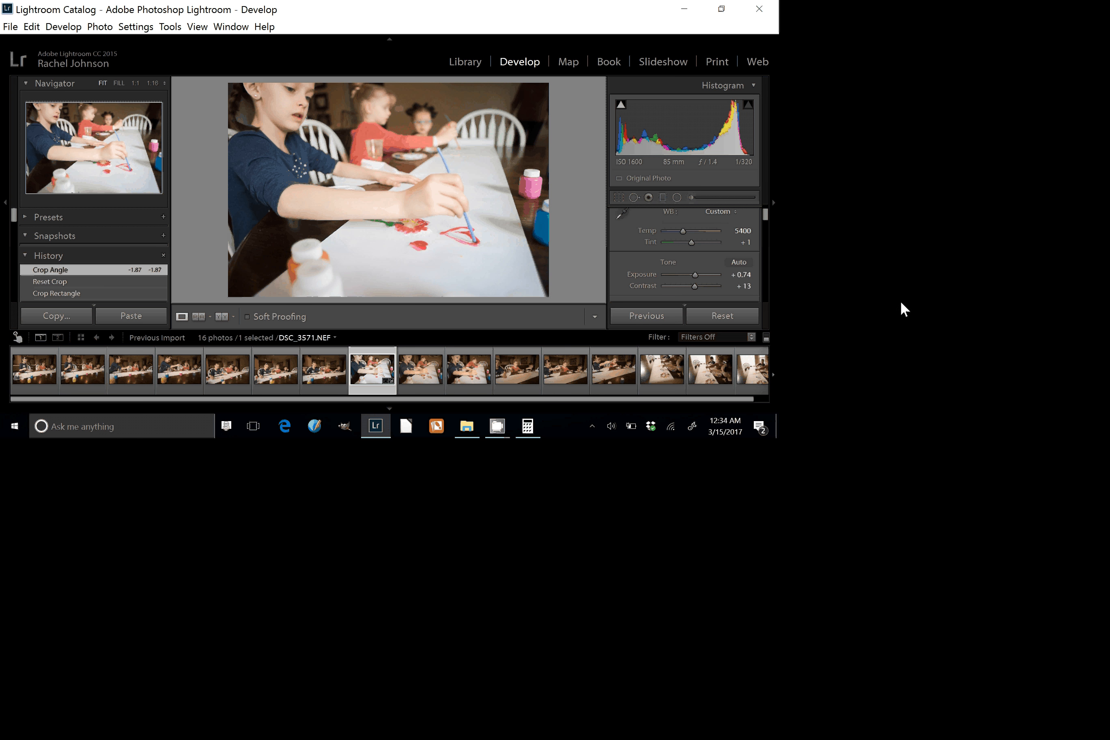
key(r)
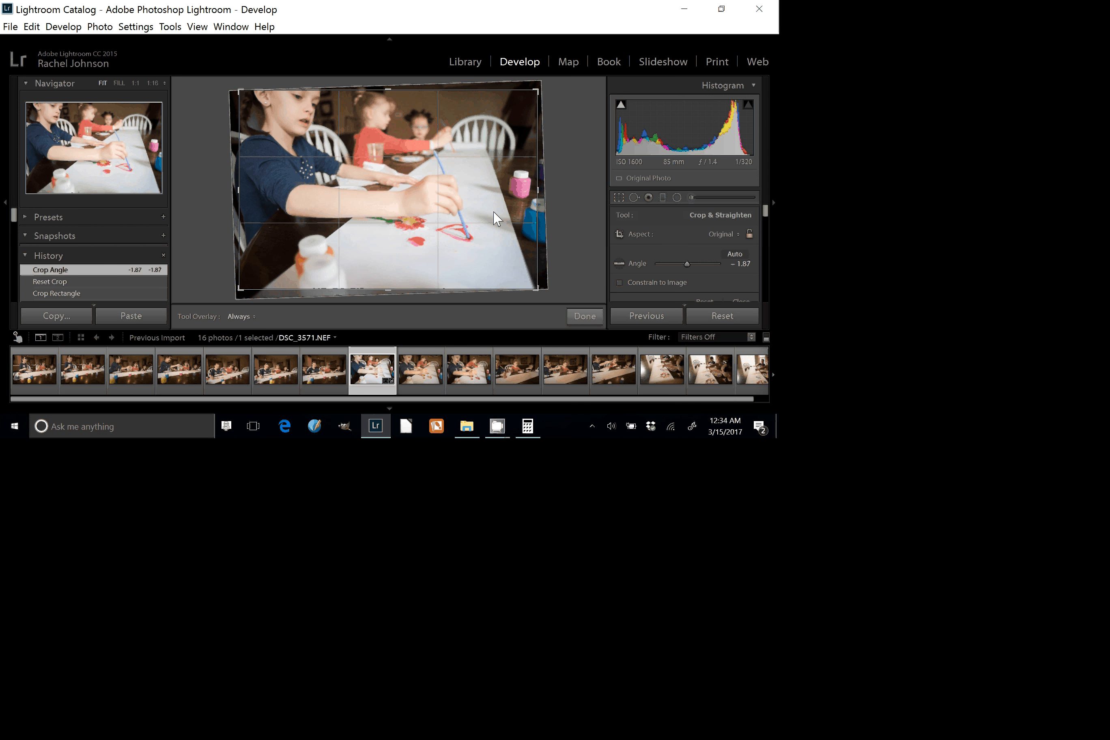
key(r)
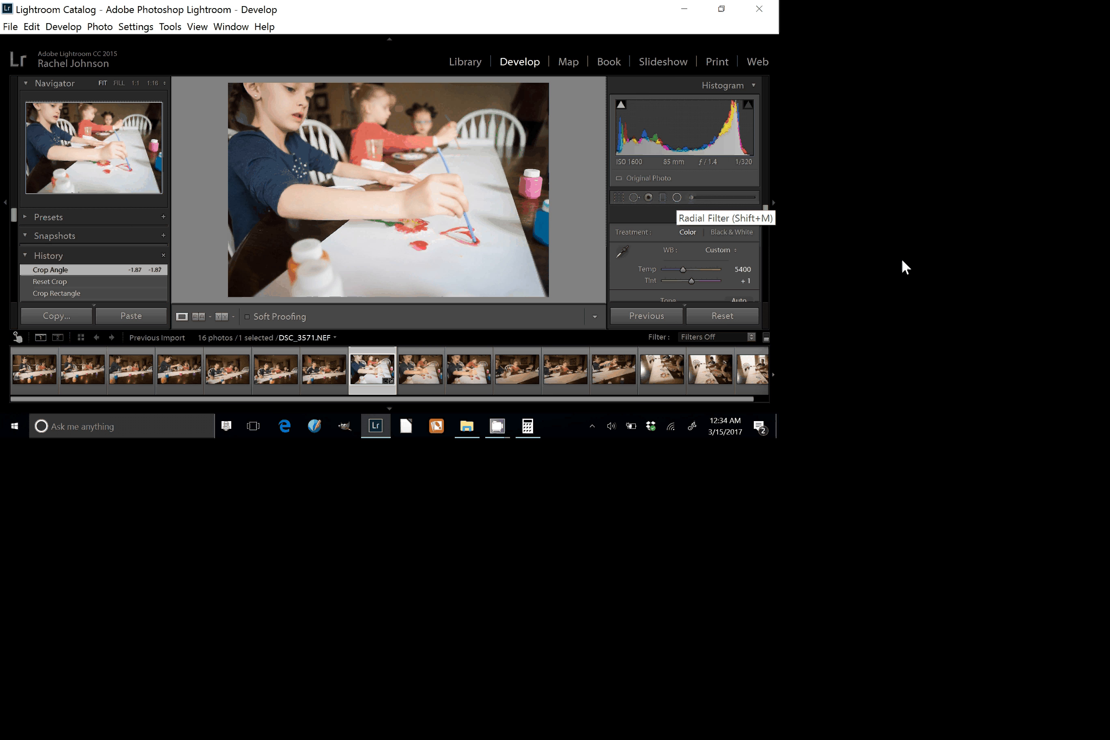
- Activate the Radial Filter for a new mask with feather 50 and the mask inverted, reviewing its effect settings
key(shift+m)
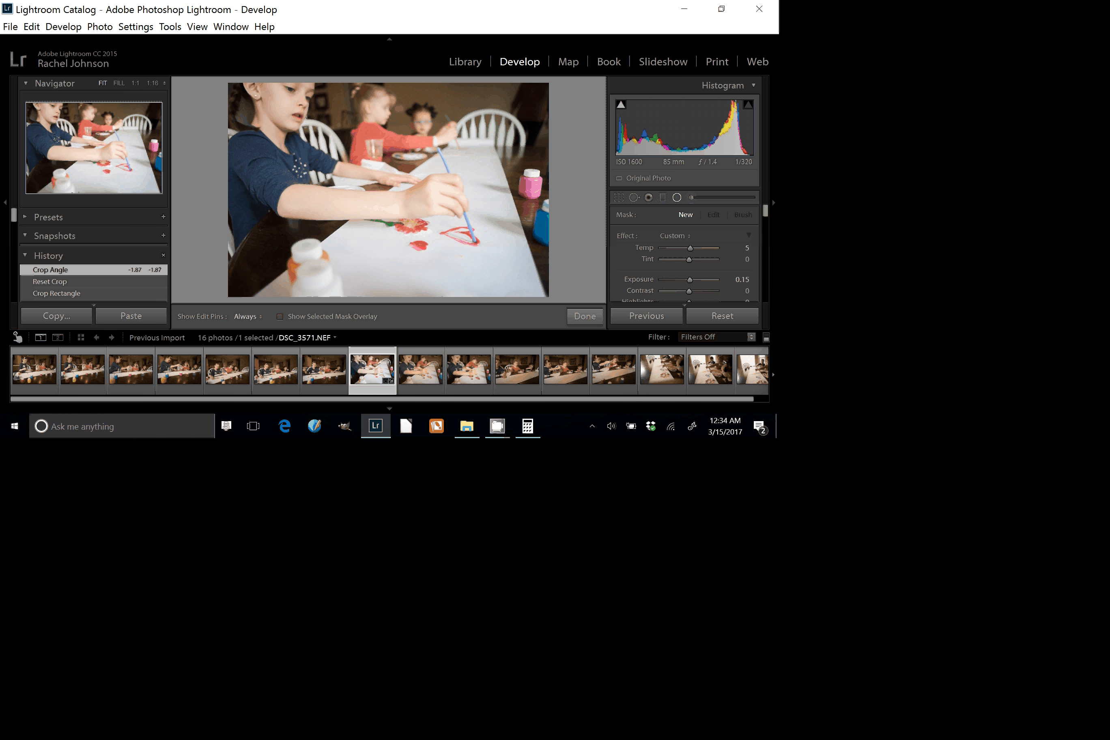
scroll(685, 253, down, 3)
scroll(685, 253, down, 3)
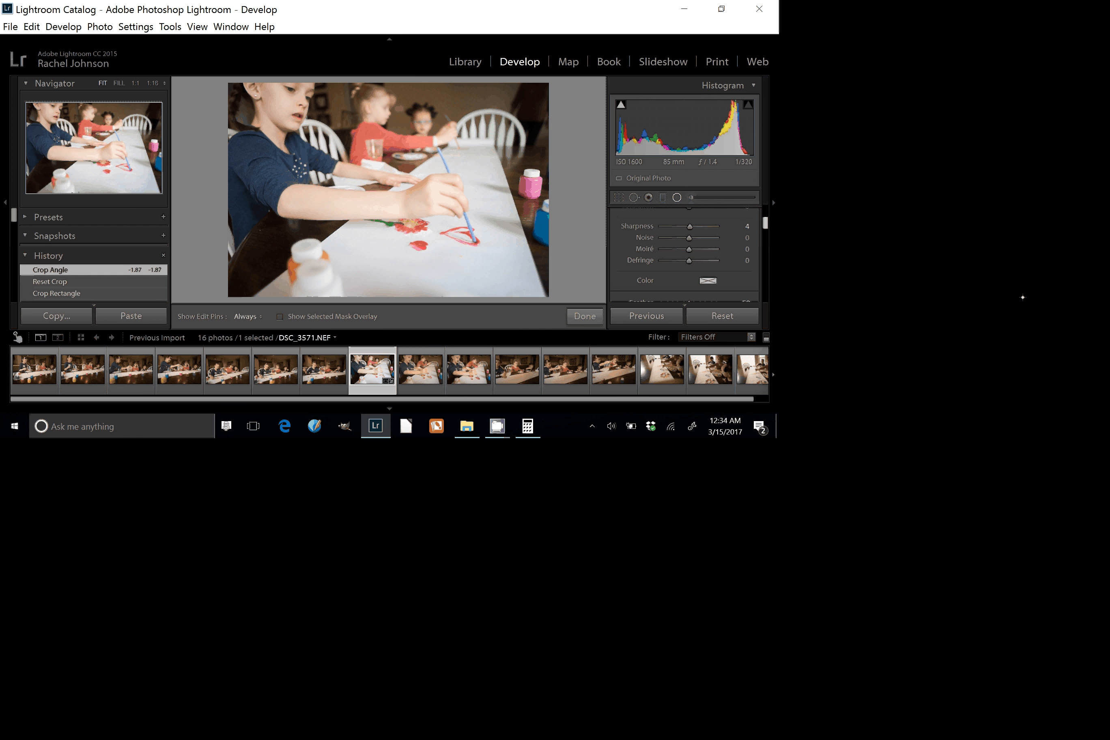
scroll(685, 253, down, 3)
key(apostrophe)
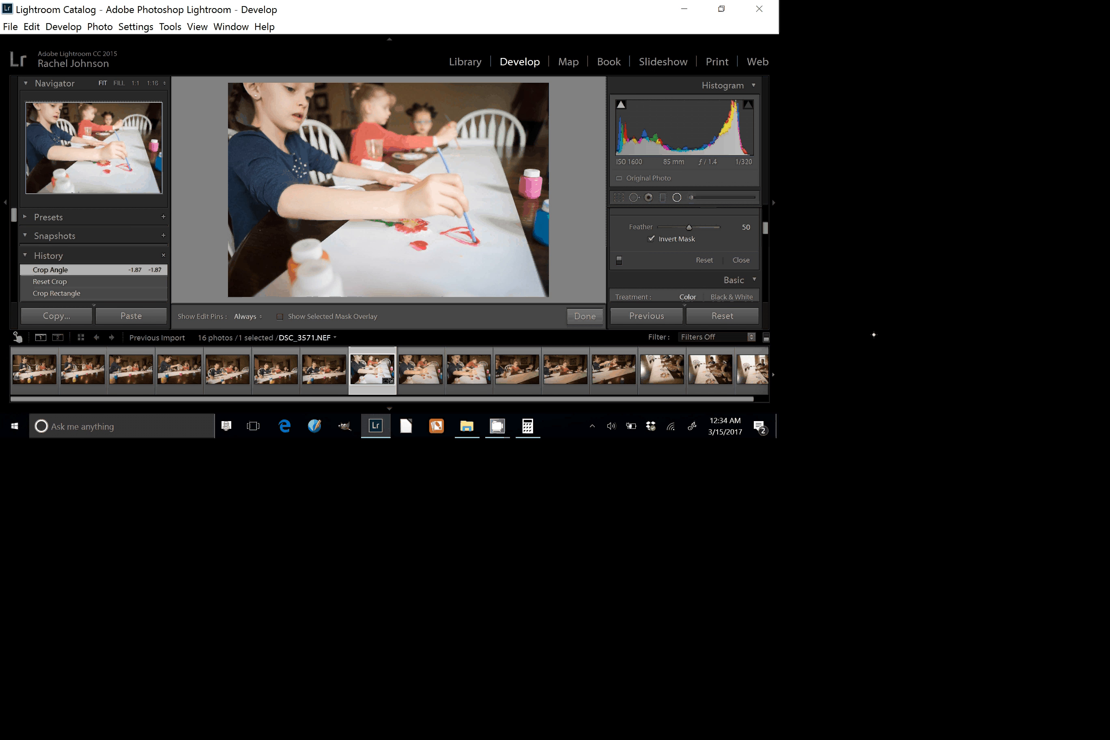
scroll(685, 253, up, 6)
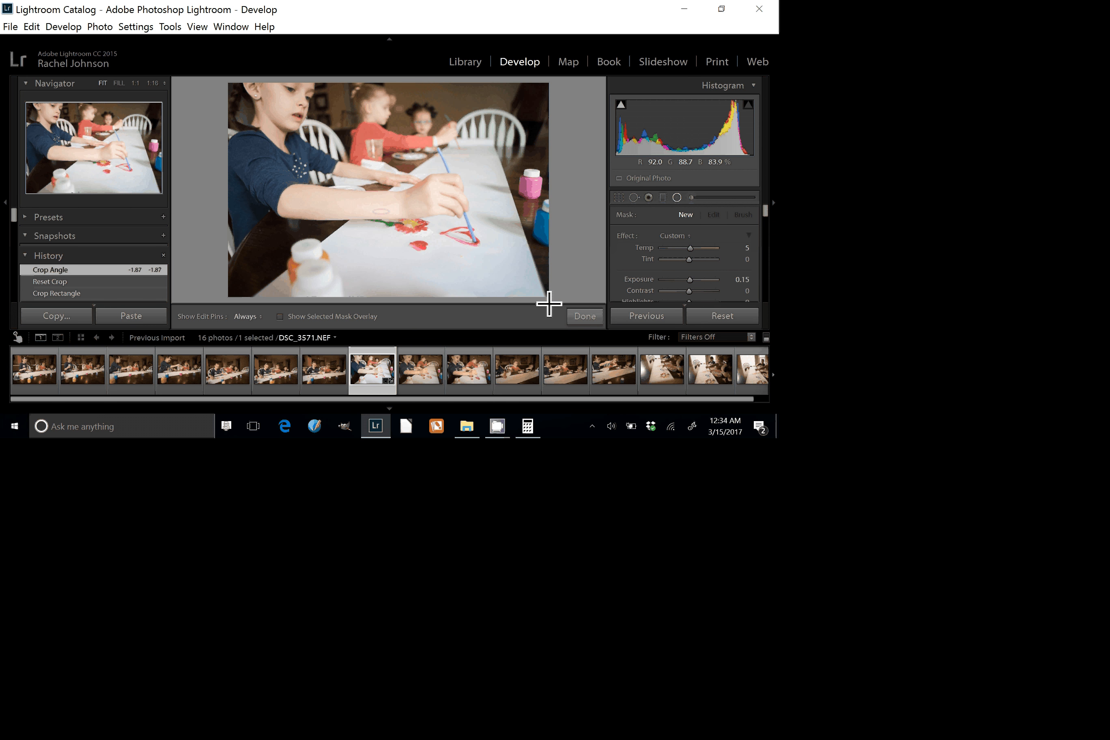
- Draw a radial filter over the girl's painting hand and the red flowers, and adjust its width and position
drag(380, 211, 481, 261)
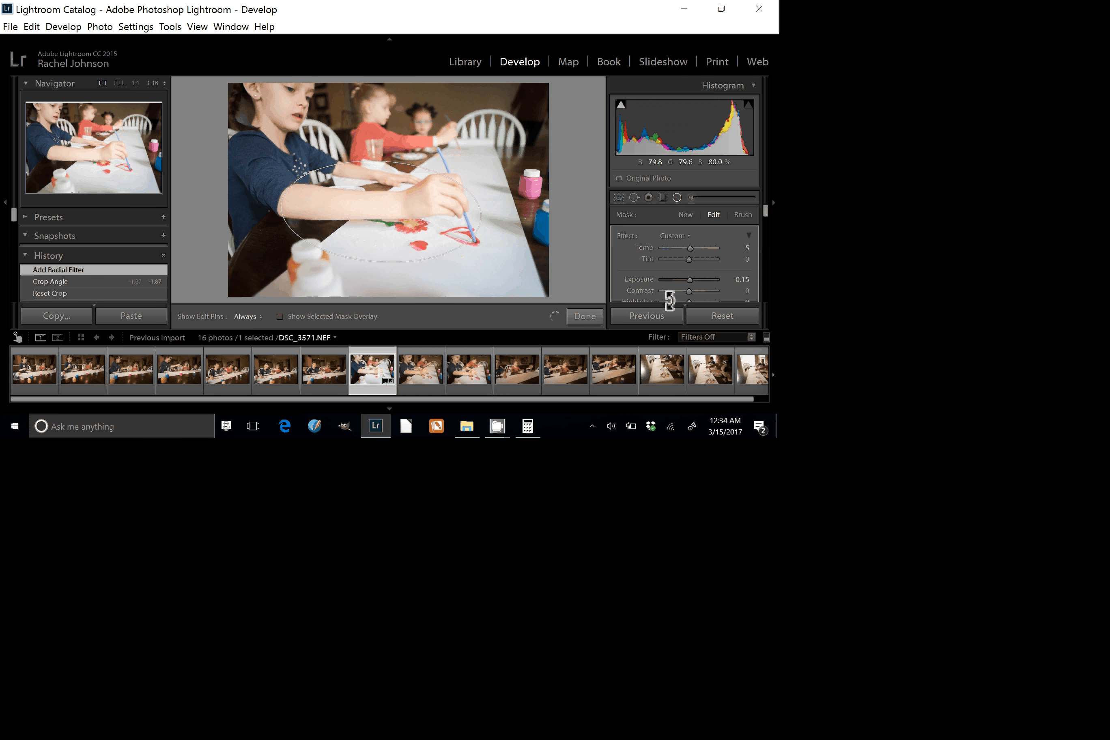
drag(670, 301, 670, 301)
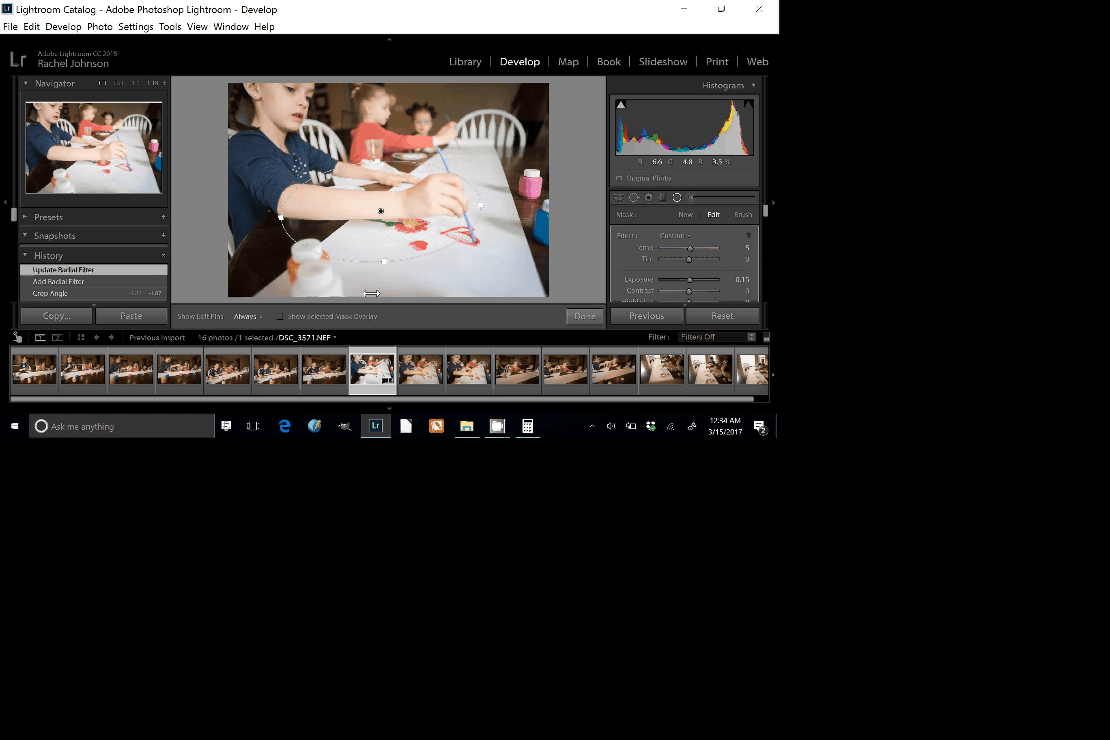
drag(281, 218, 300, 216)
drag(380, 211, 409, 209)
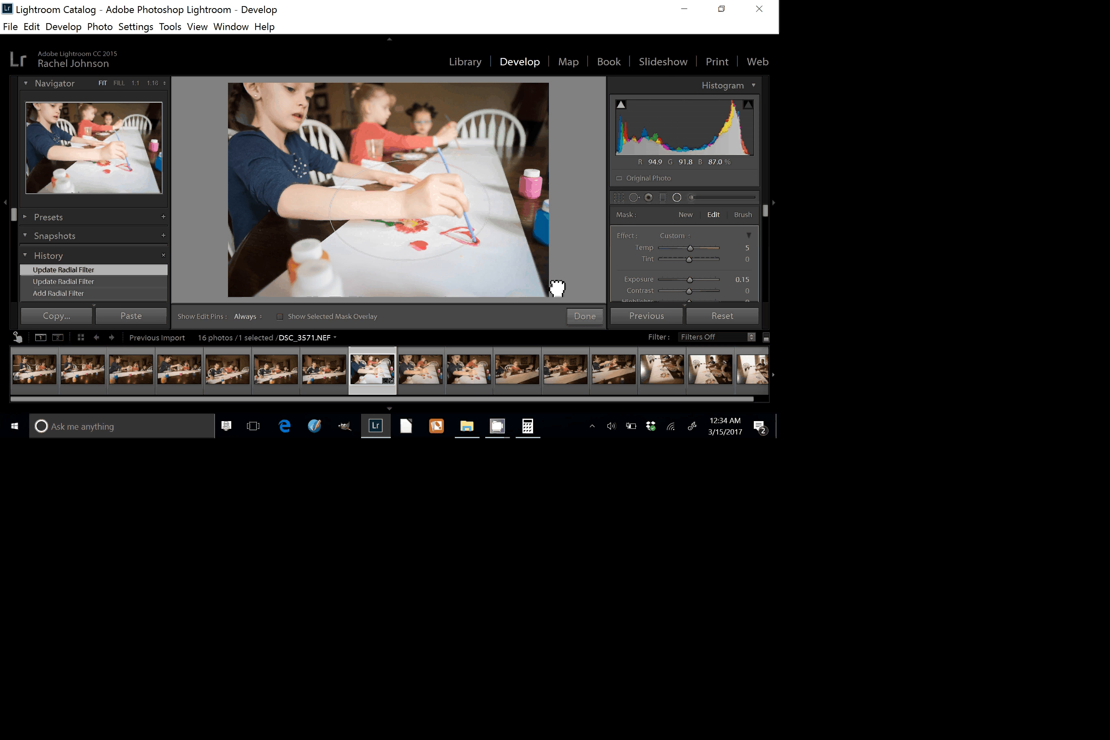
drag(557, 288, 555, 275)
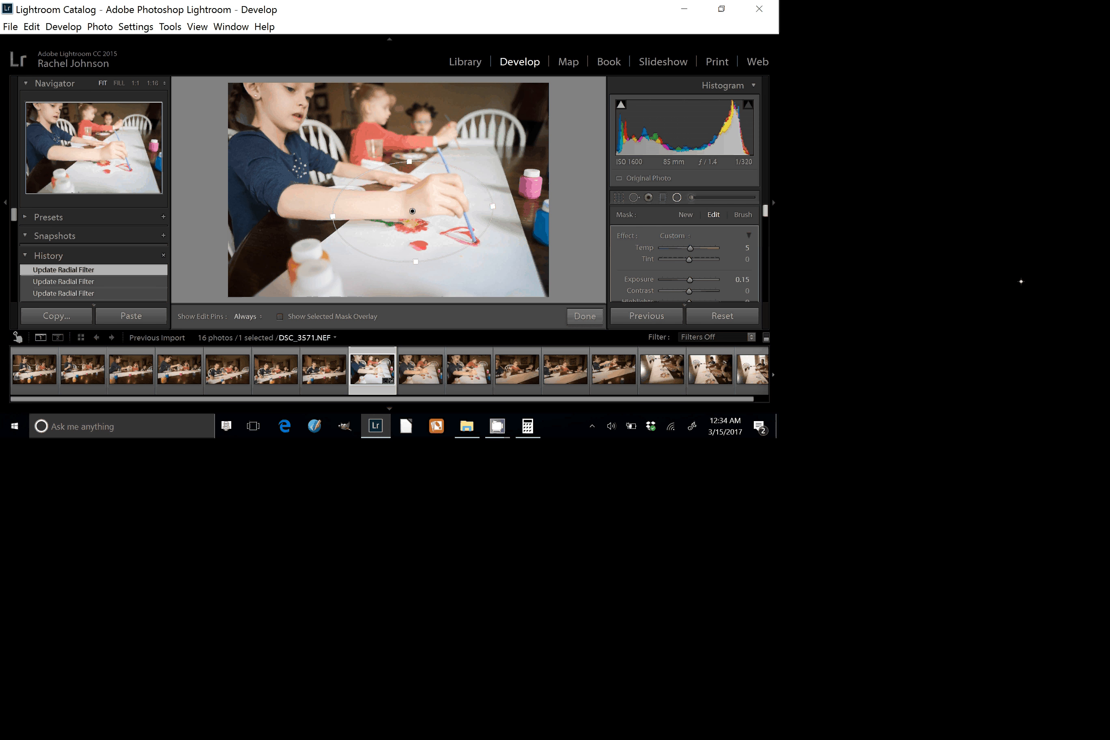
- Set the hand filter's exposure to −0.42, contrast to 6, shadows to −14, blacks to −15 and sharpness to 48
scroll(684, 253, down, 2)
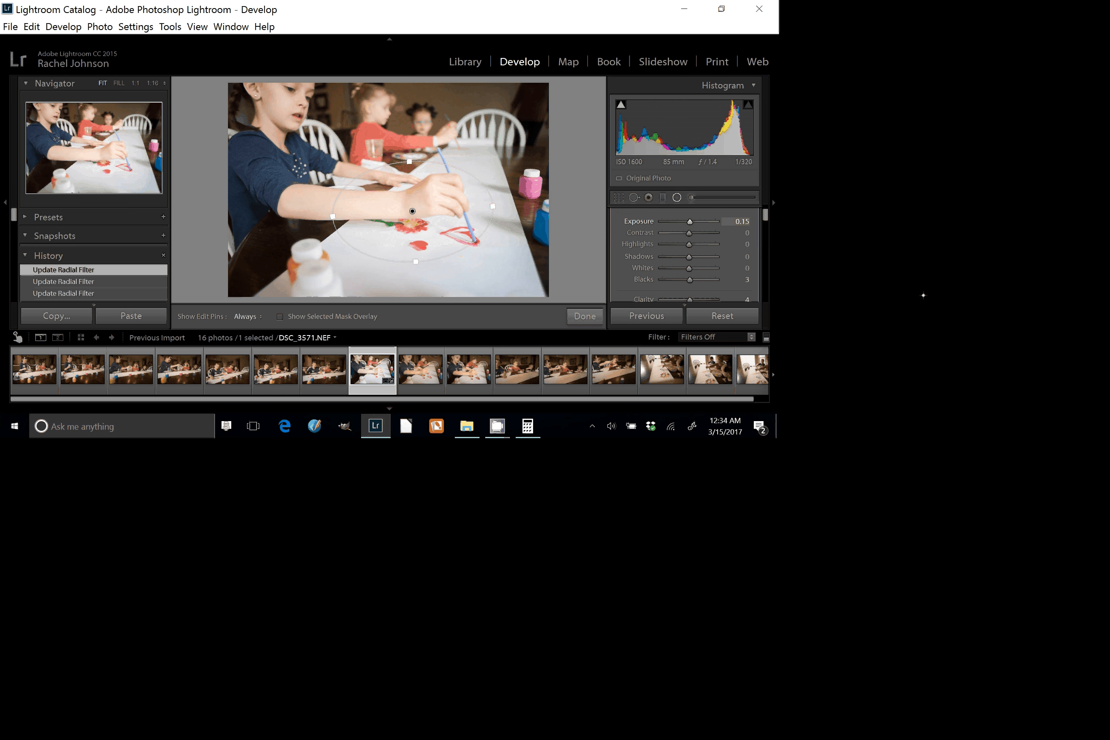
drag(690, 222, 686, 221)
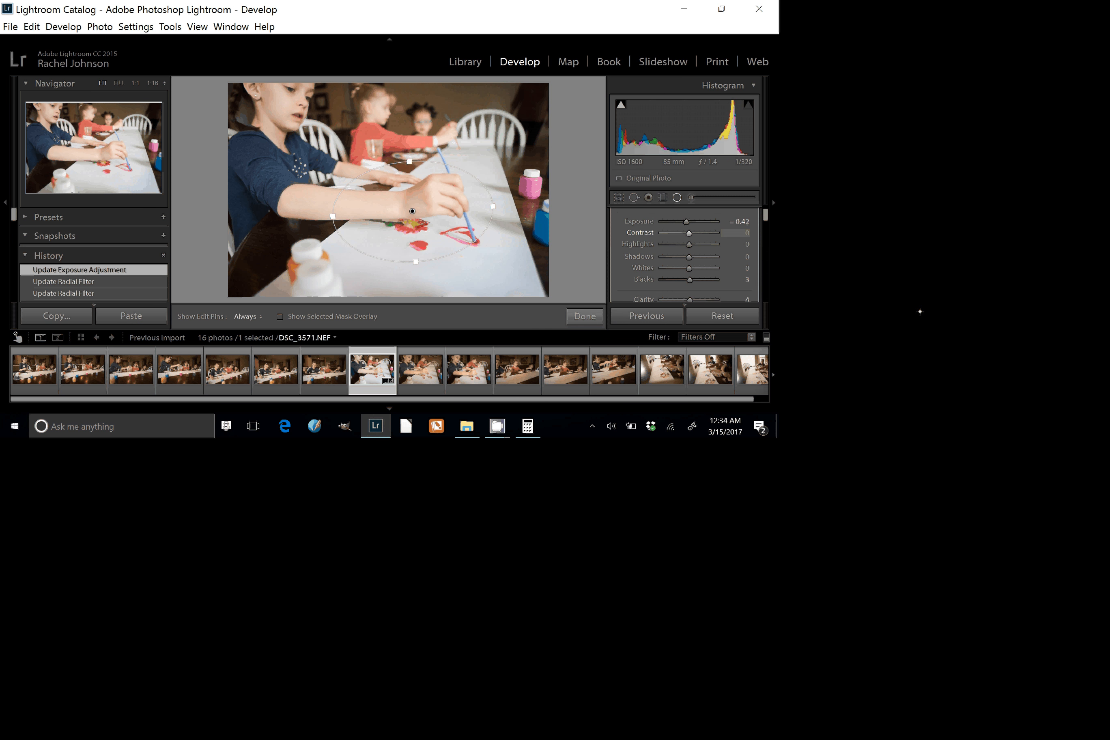
drag(689, 232, 685, 279)
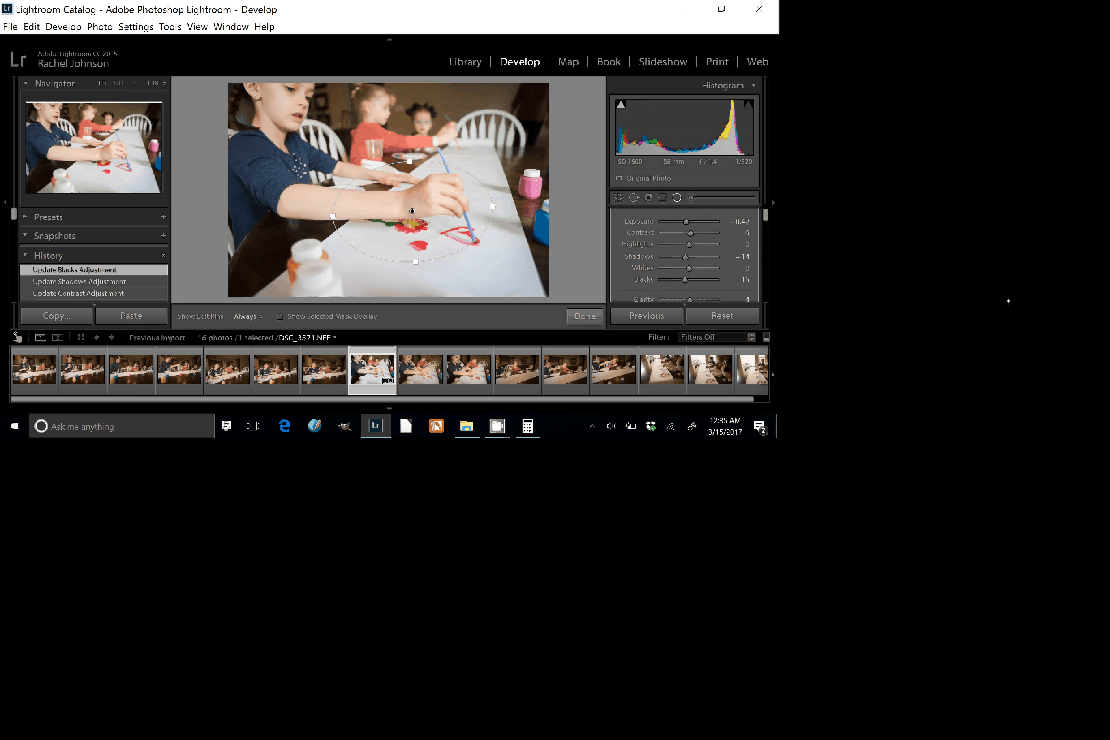
scroll(684, 253, down, 3)
scroll(684, 248, down, 1)
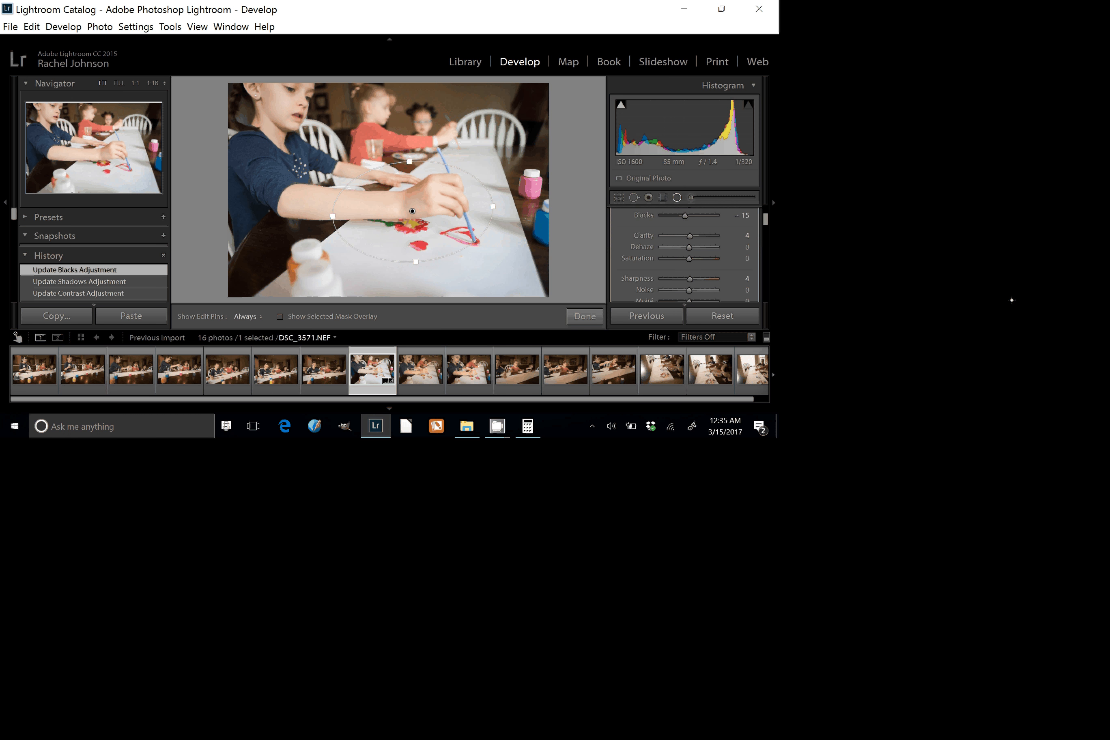
drag(689, 279, 702, 279)
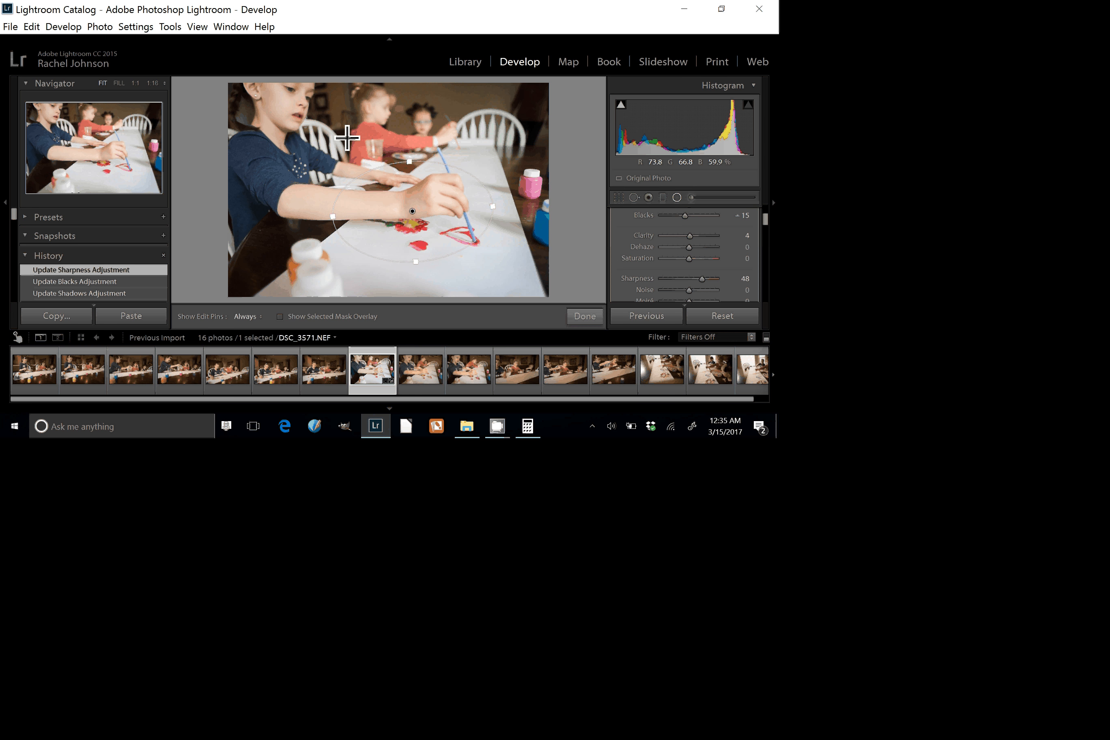
- Add a second radial filter over the face of the girl in blue and set its sharpness to 44
drag(267, 101, 315, 148)
mouse_move(267, 101)
mouse_down()
mouse_move(325, 106)
mouse_move(282, 106)
mouse_up()
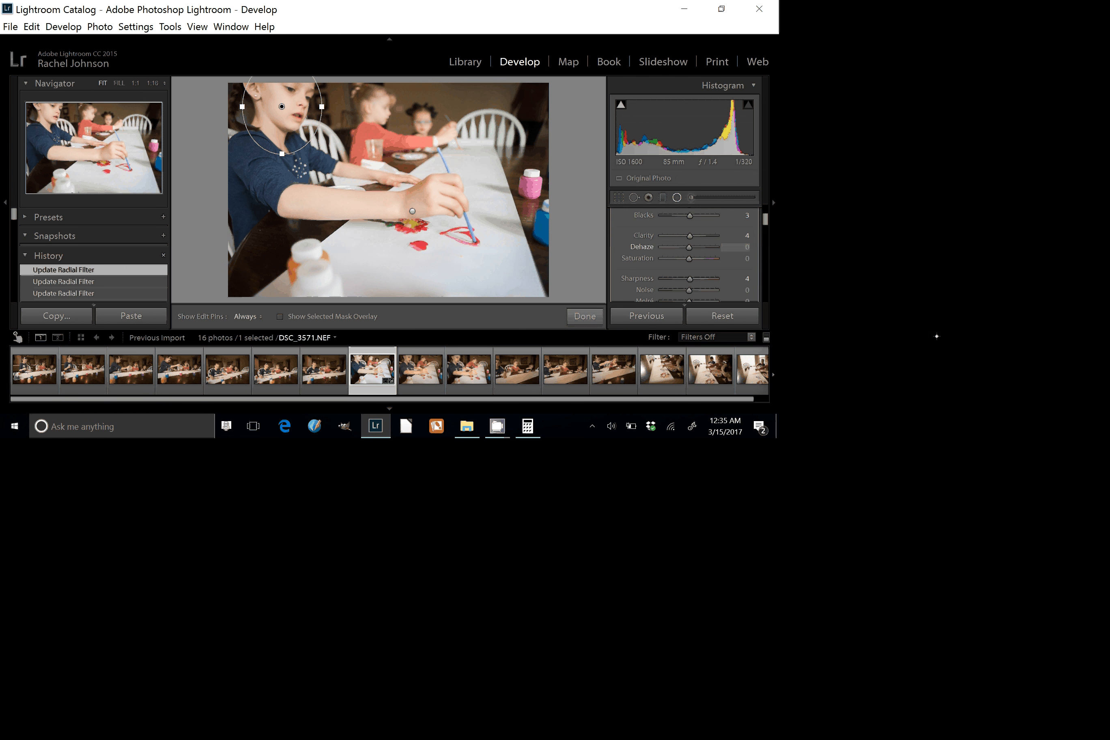
drag(690, 279, 697, 279)
- Fine-tune the exposure and blacks of the face's radial filter, and finish the radial filter editing
drag(765, 219, 765, 207)
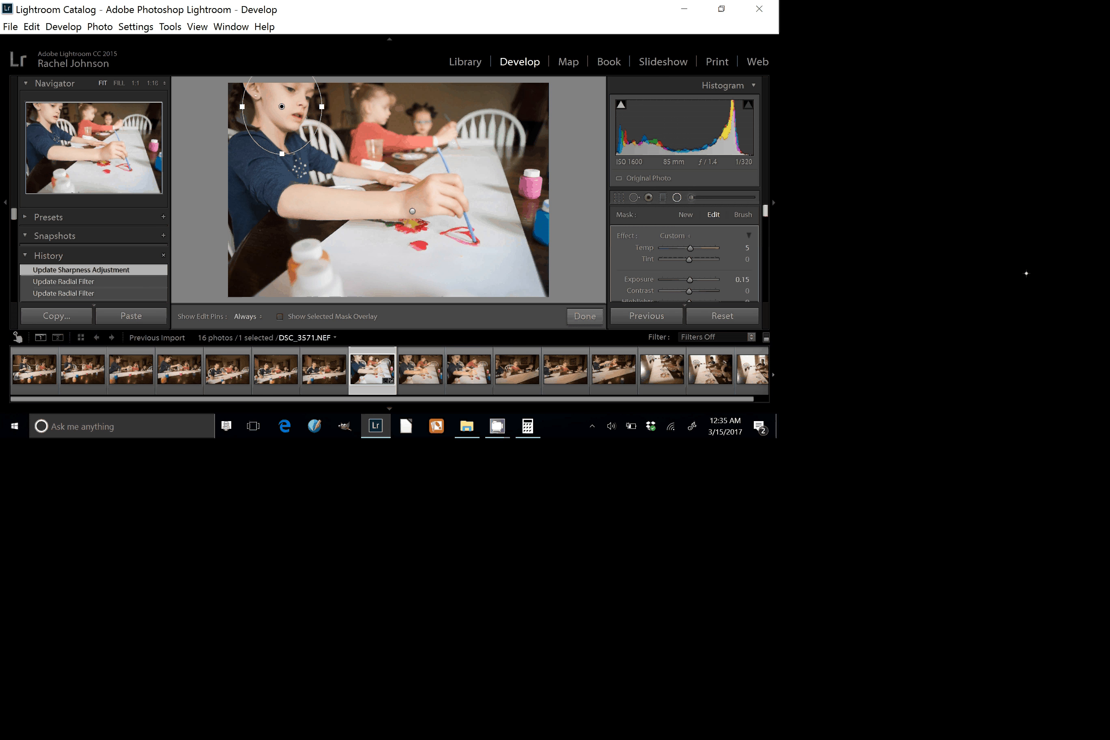
drag(690, 279, 690, 279)
drag(765, 211, 765, 220)
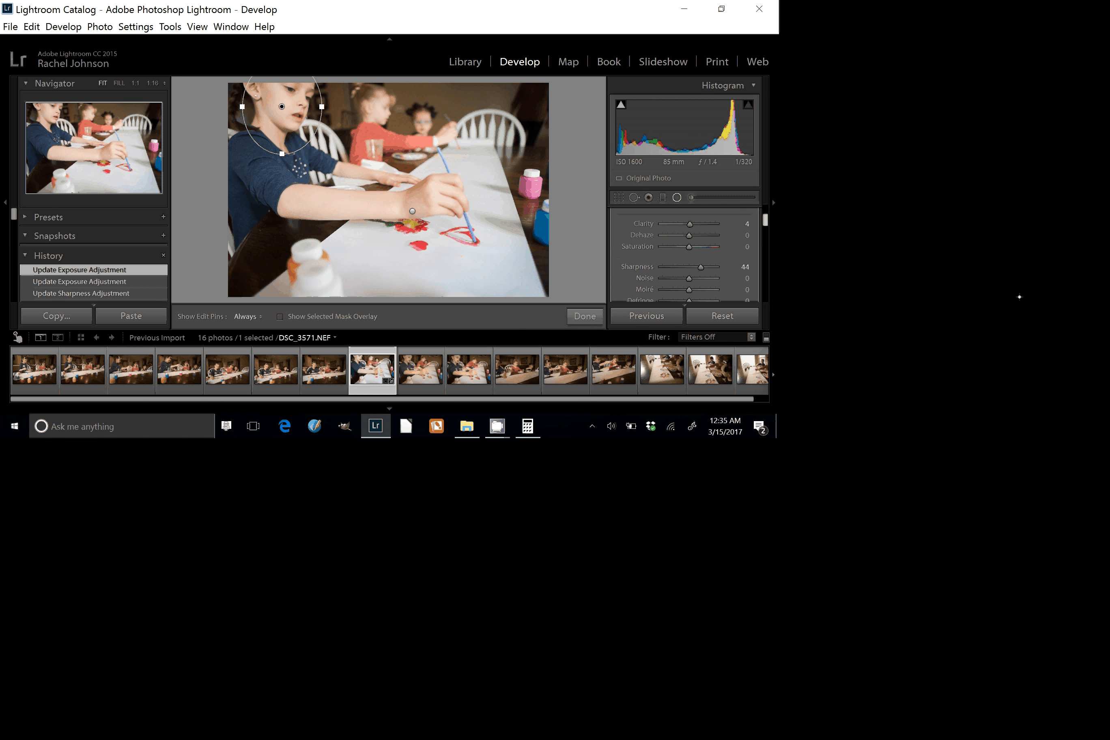
scroll(693, 264, up, 2)
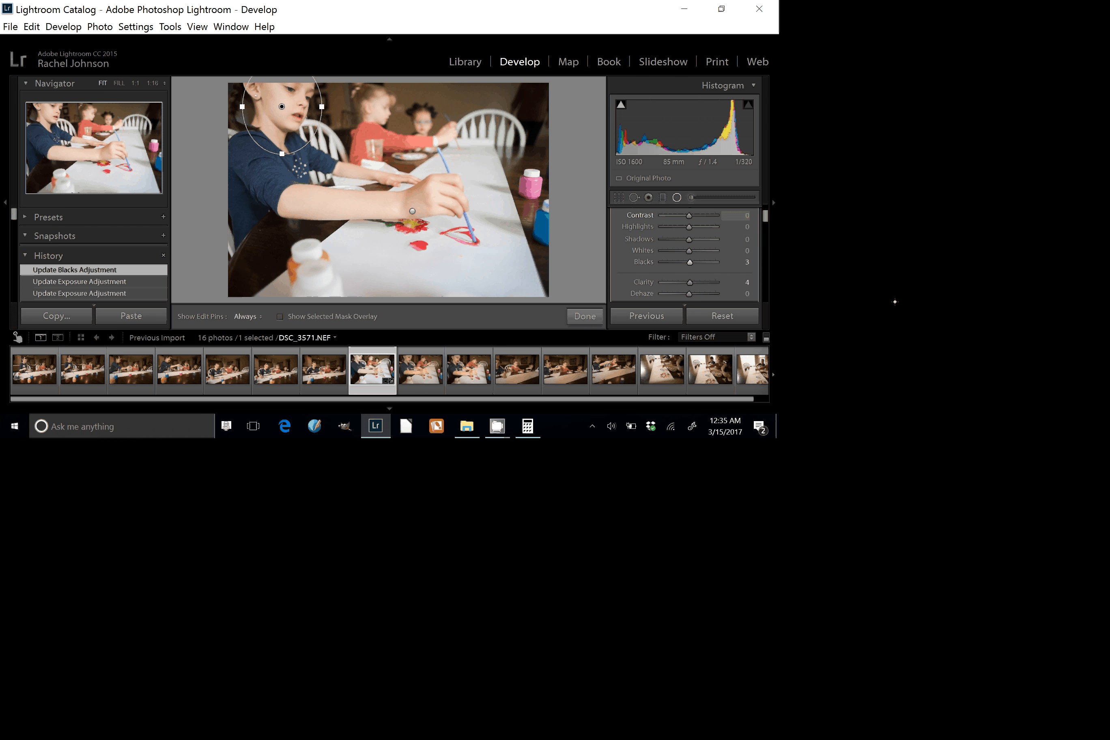
drag(689, 262, 687, 262)
click(584, 315)
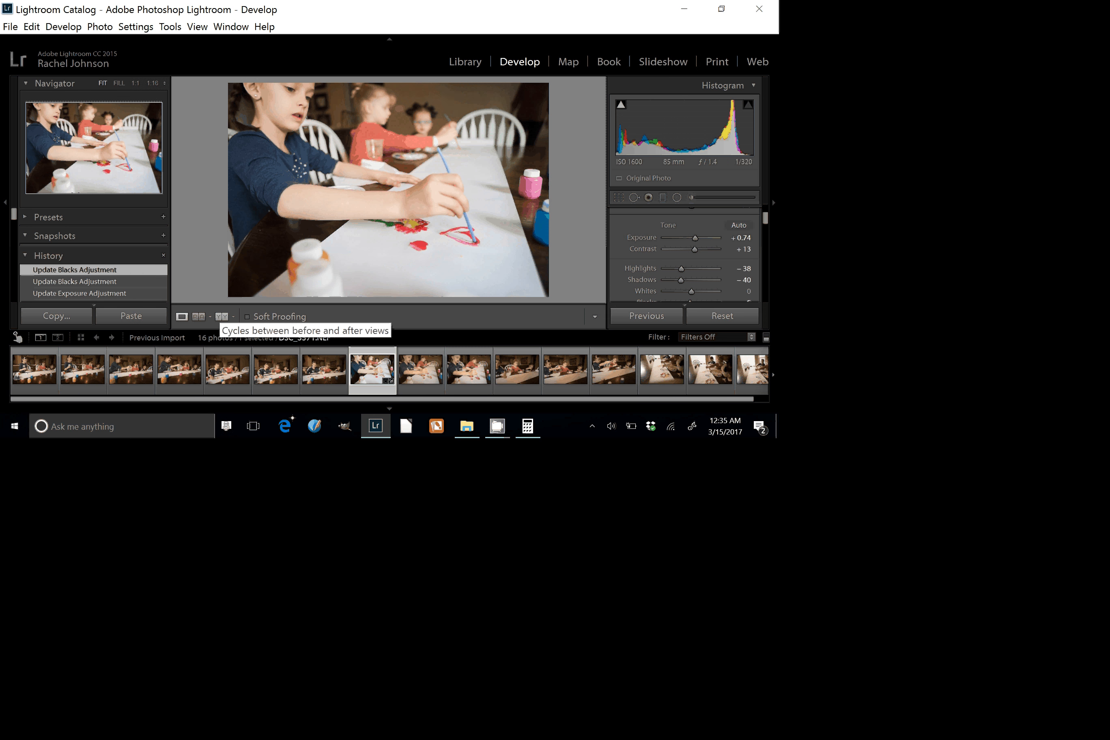
- Compare the original and edited photo in the side-by-side before and after view
click(221, 316)
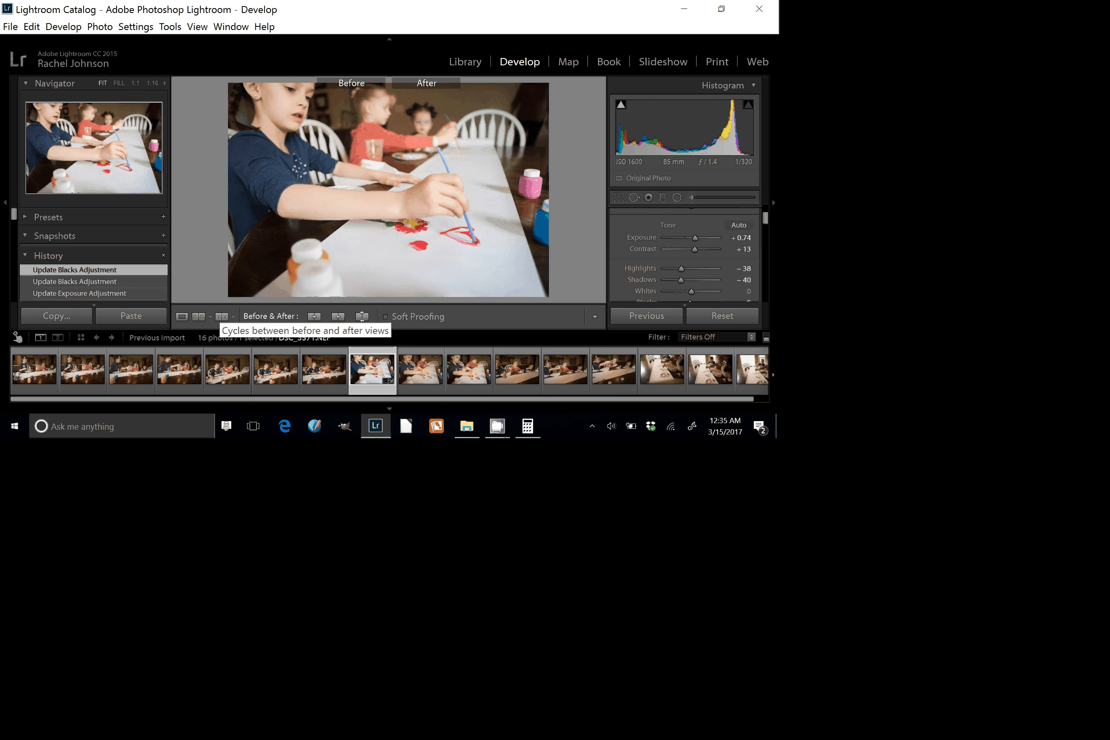
click(222, 316)
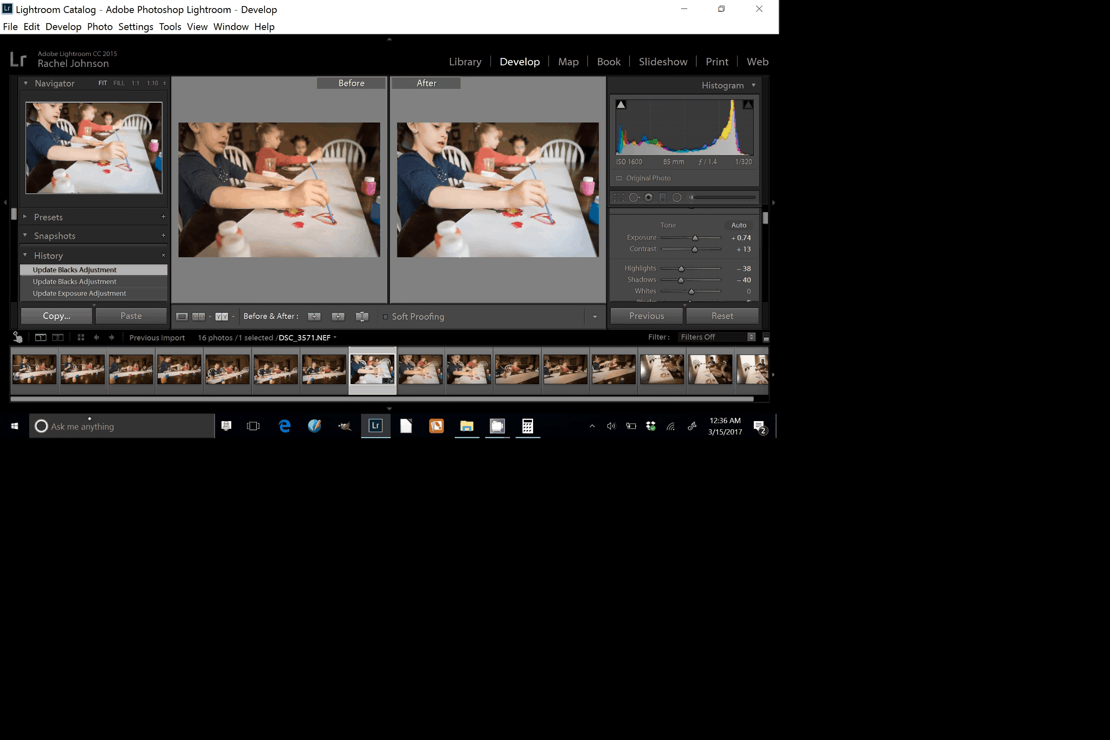
- Copy the develop settings of DSC_3571.NEF, return to the single-photo view, and paste them onto DSC_3569.NEF
click(57, 316)
key(Return)
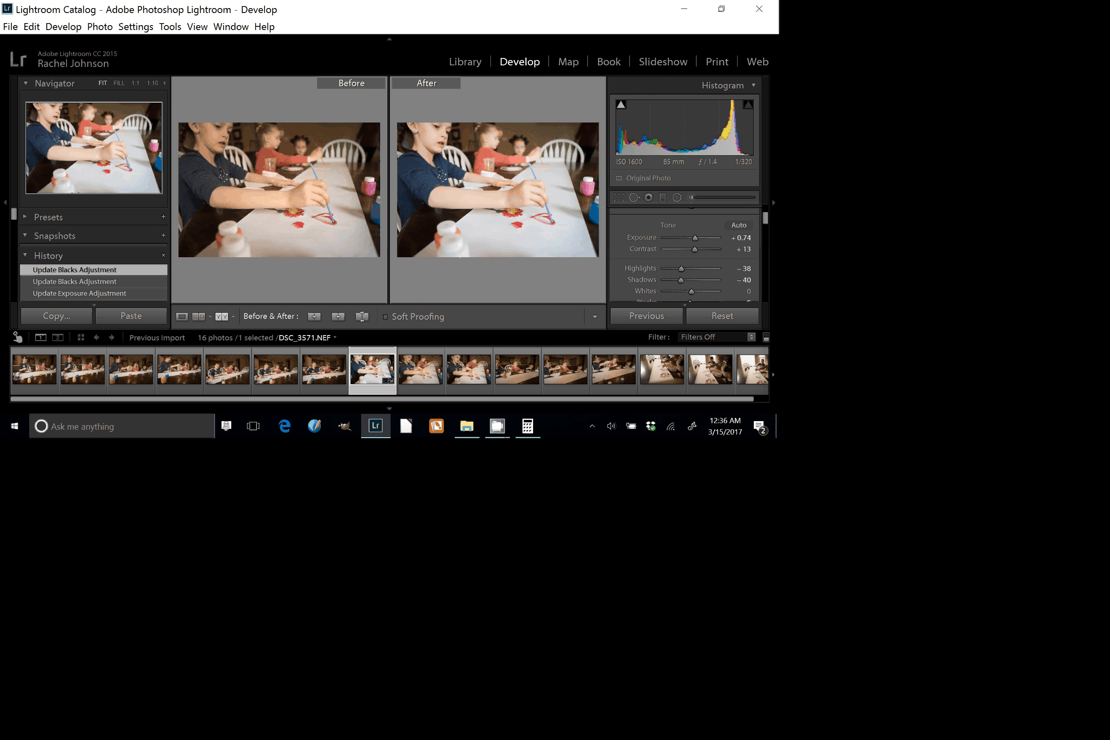
click(183, 317)
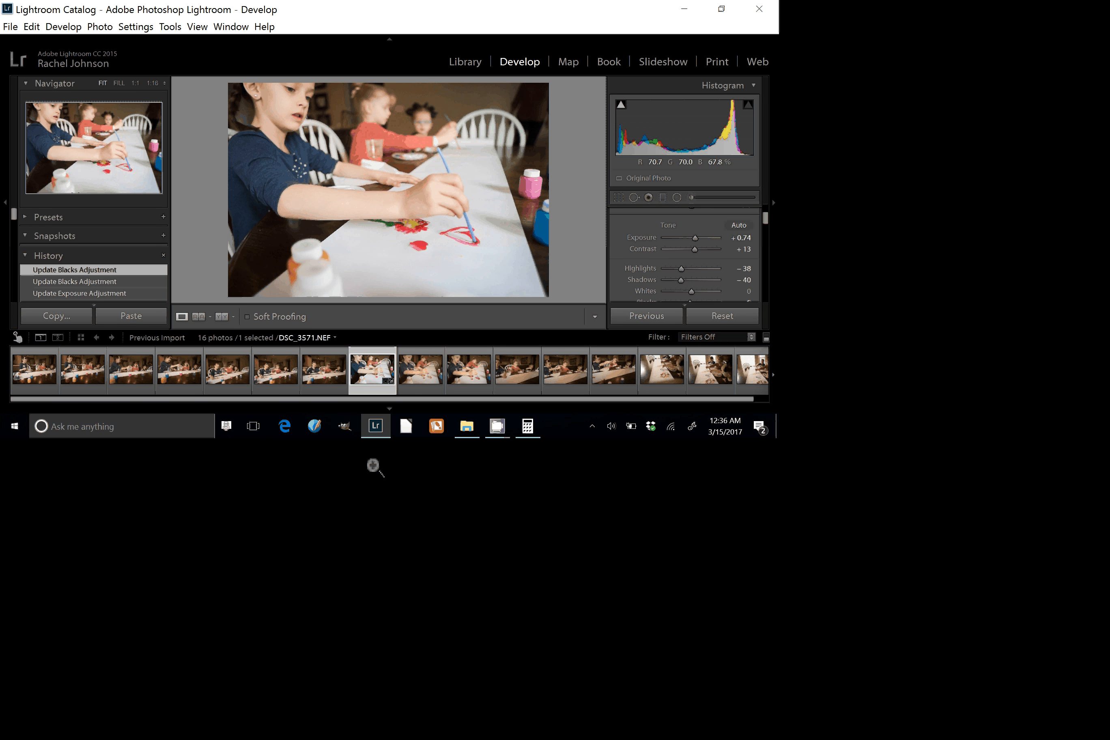
click(270, 369)
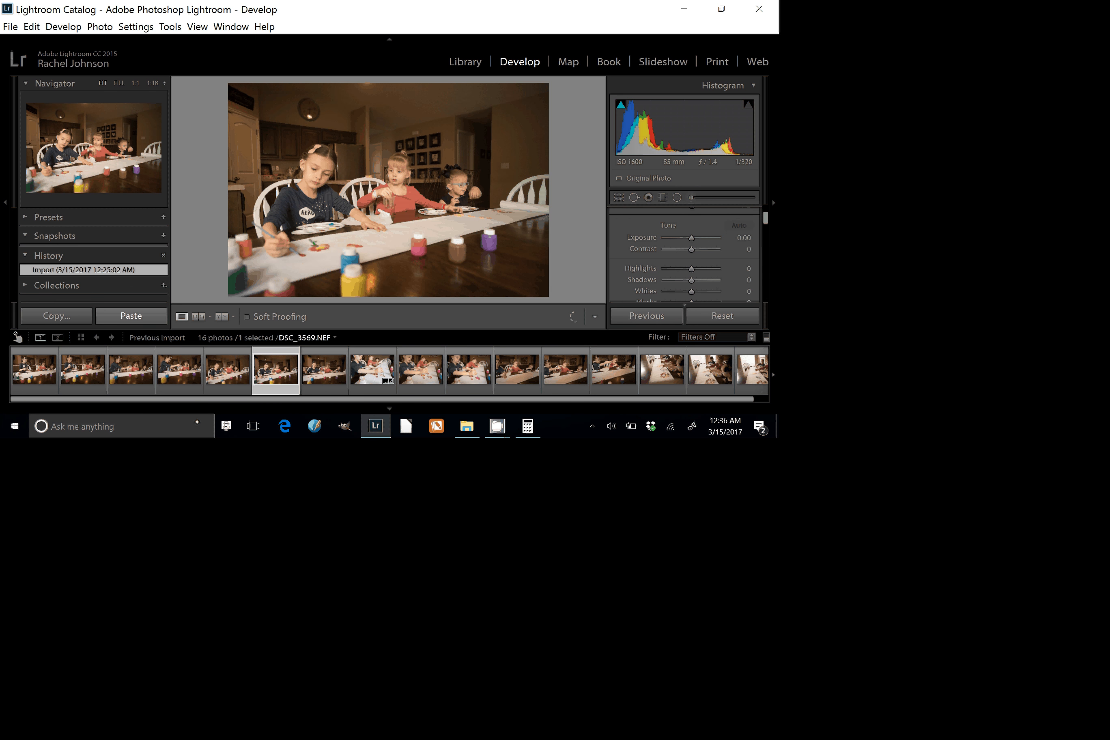
click(131, 316)
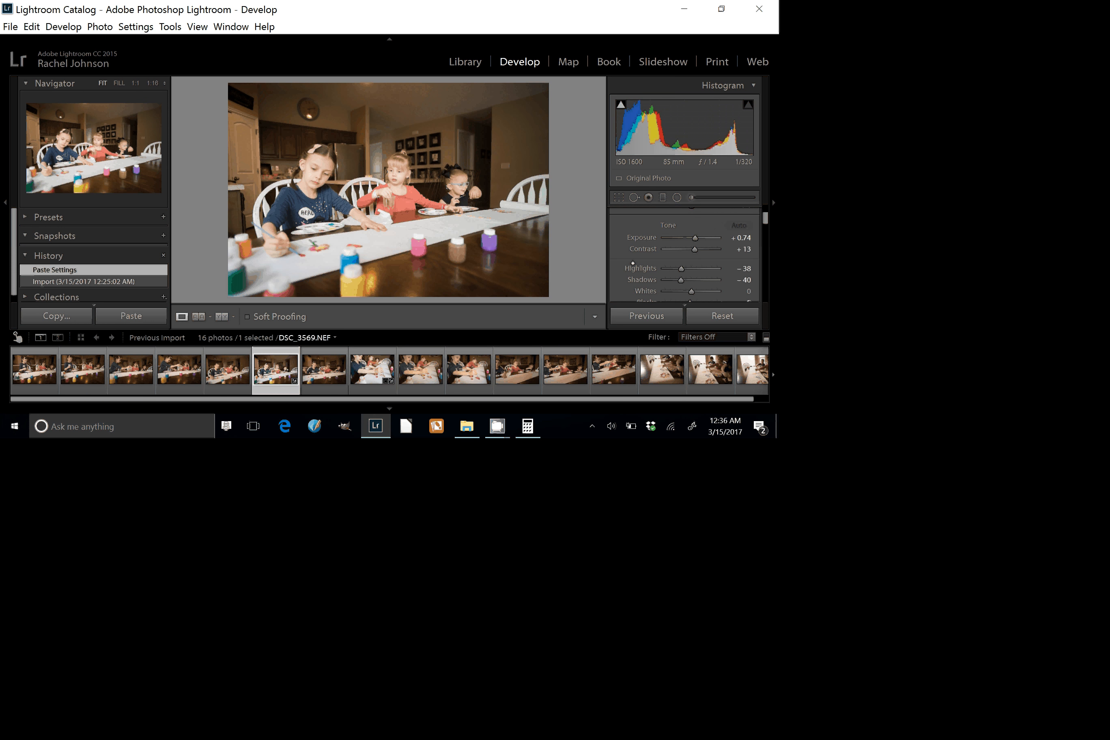
- Crop the right edge of DSC_3569.NEF, apply the 2 x 3 / 4 x 6 aspect, and narrow the crop slightly
key(r)
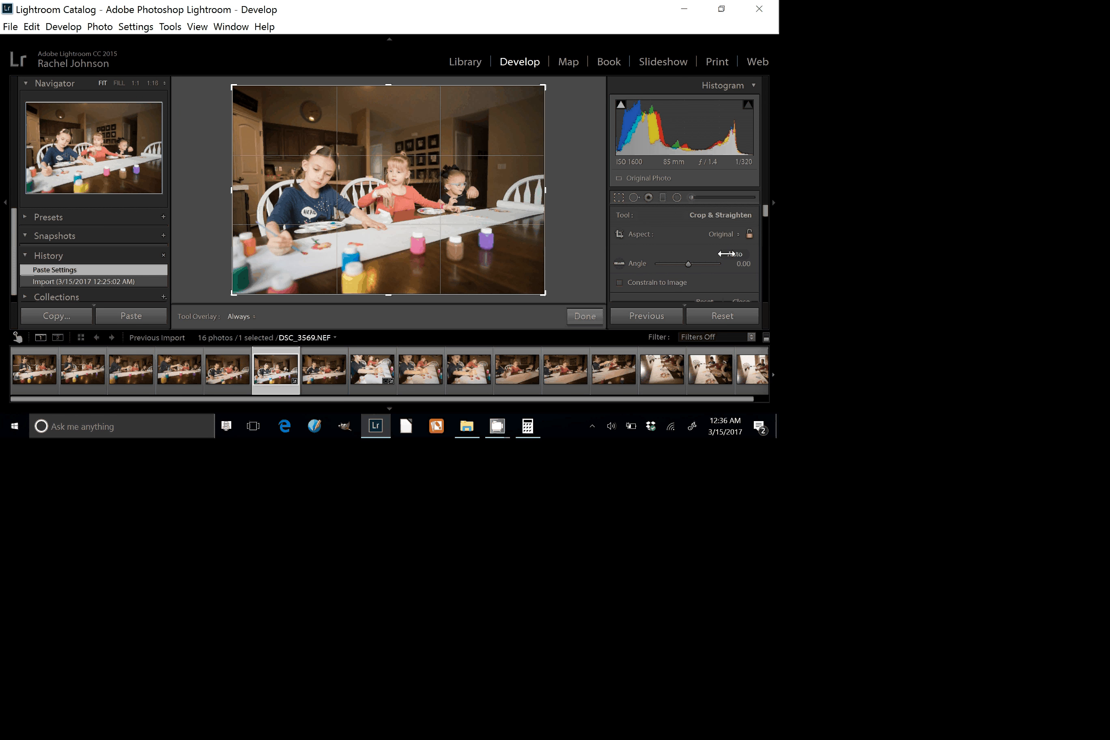
drag(545, 190, 533, 190)
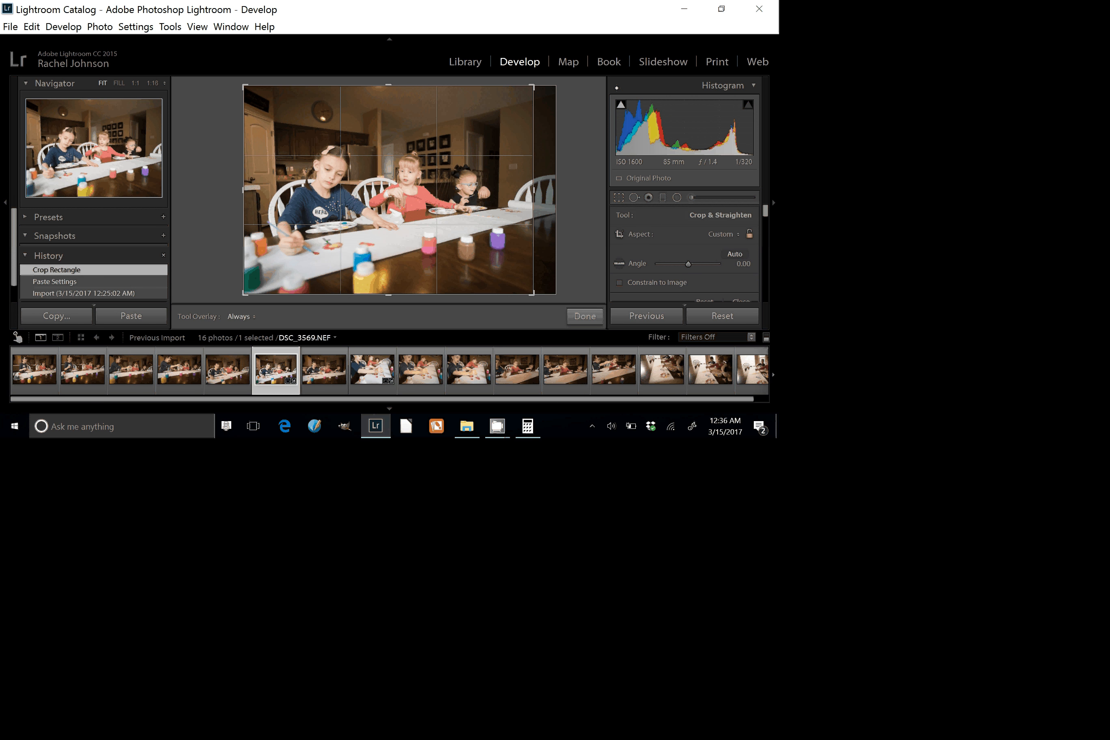
click(715, 251)
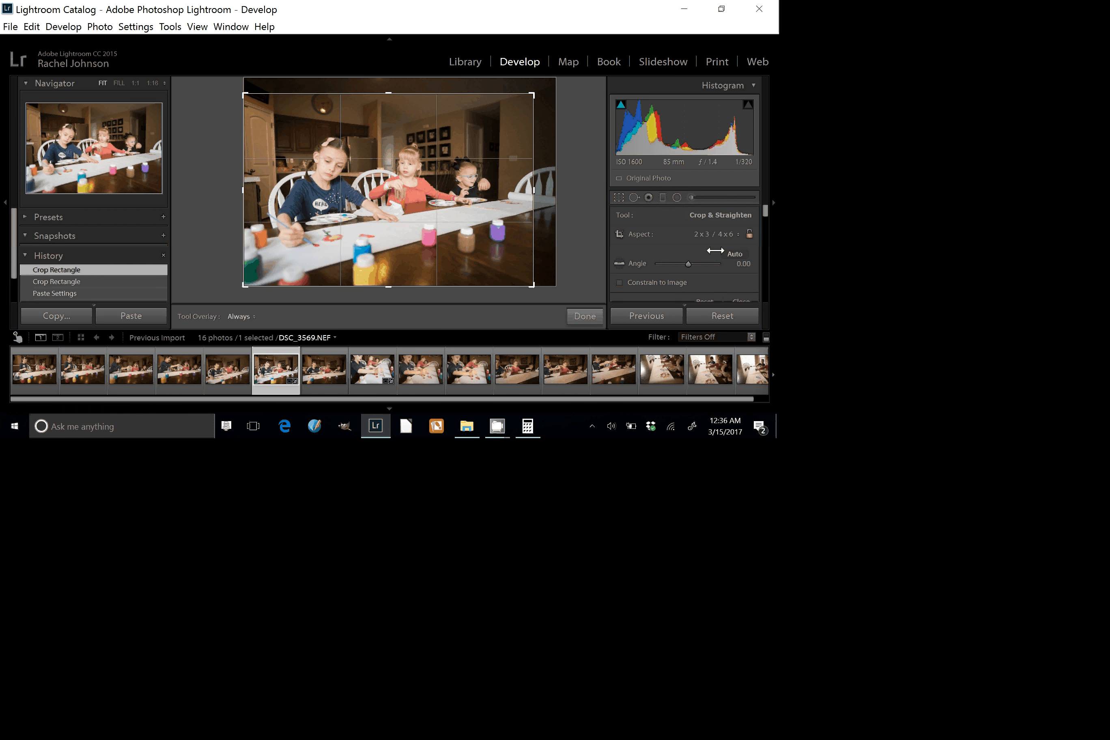
drag(715, 251, 705, 252)
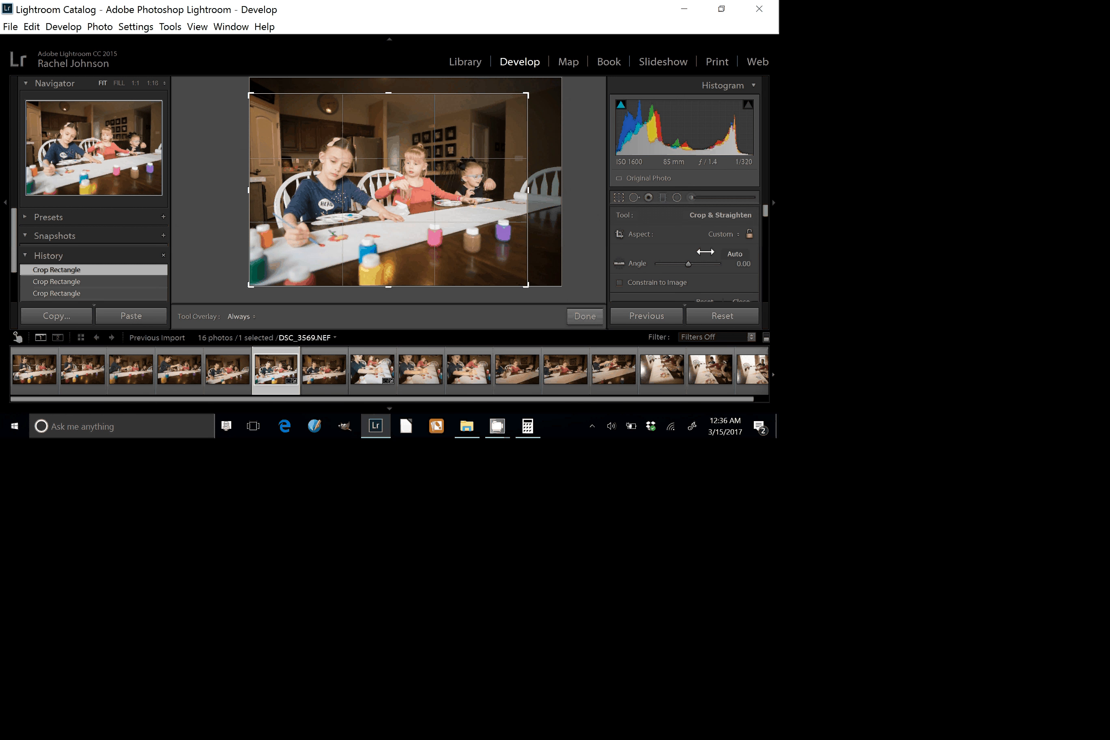
- Add a radial filter over the face of the middle girl in red and set its exposure to −0.18
click(677, 197)
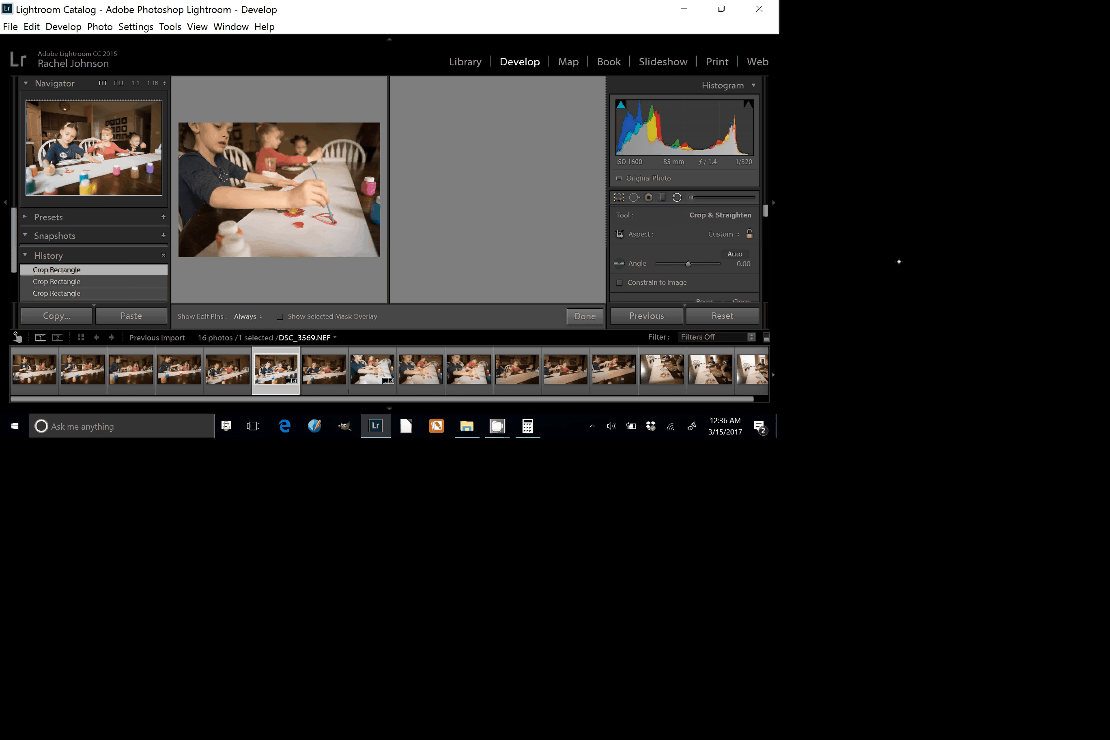
drag(416, 152, 433, 184)
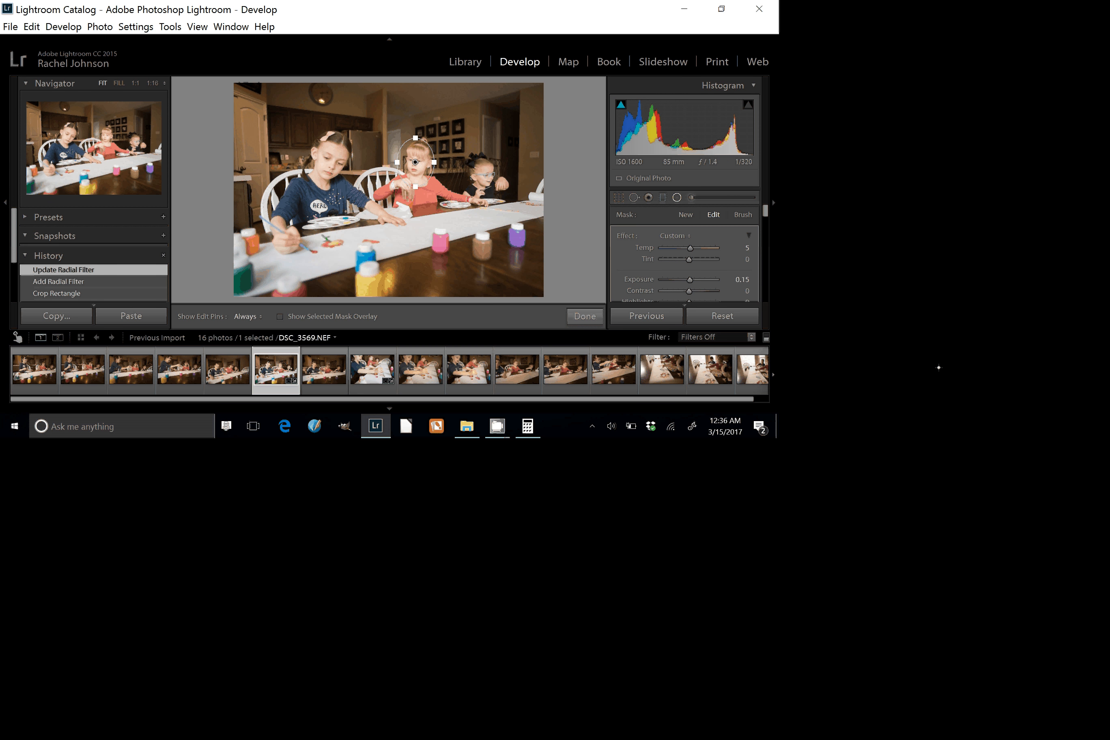
drag(689, 279, 687, 279)
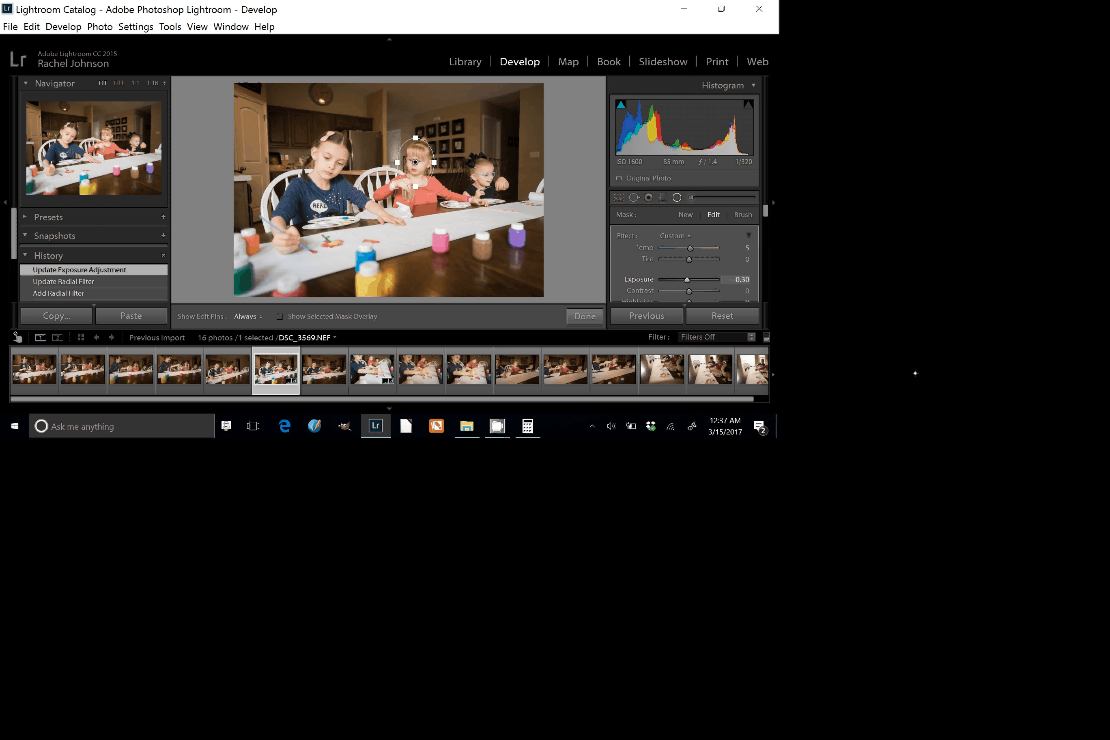
drag(687, 279, 687, 279)
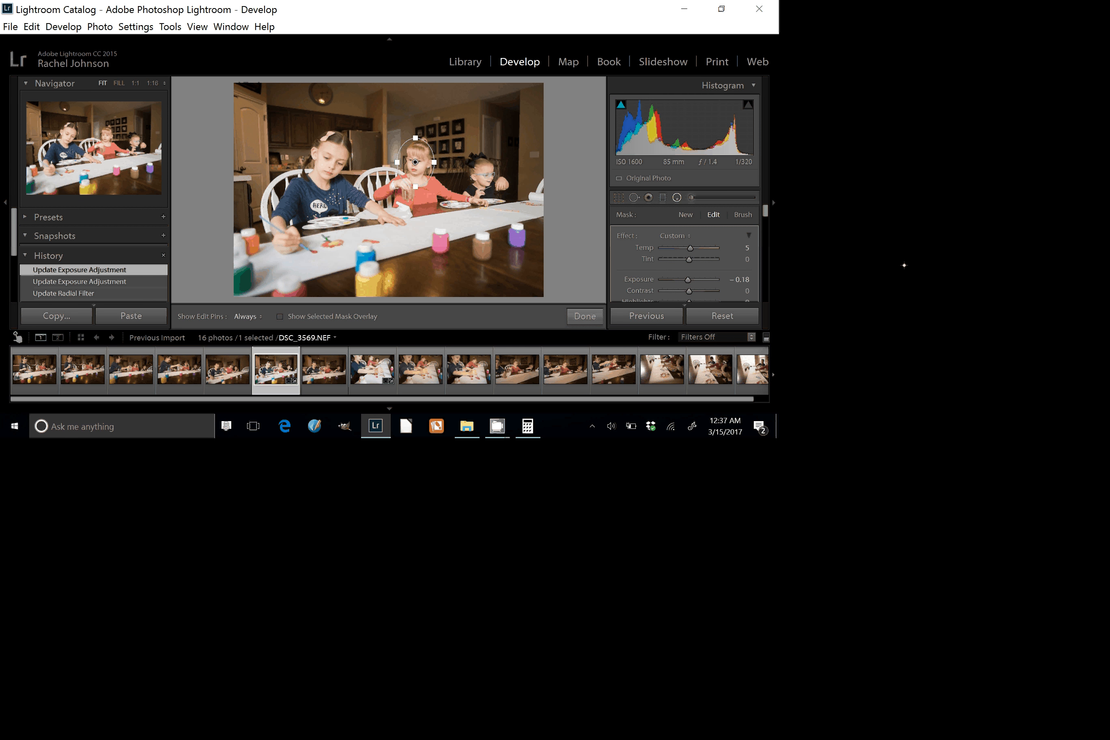
- Close the radial filter on DSC_3569.NEF and paste the copied develop settings onto DSC_3576.NEF
click(677, 197)
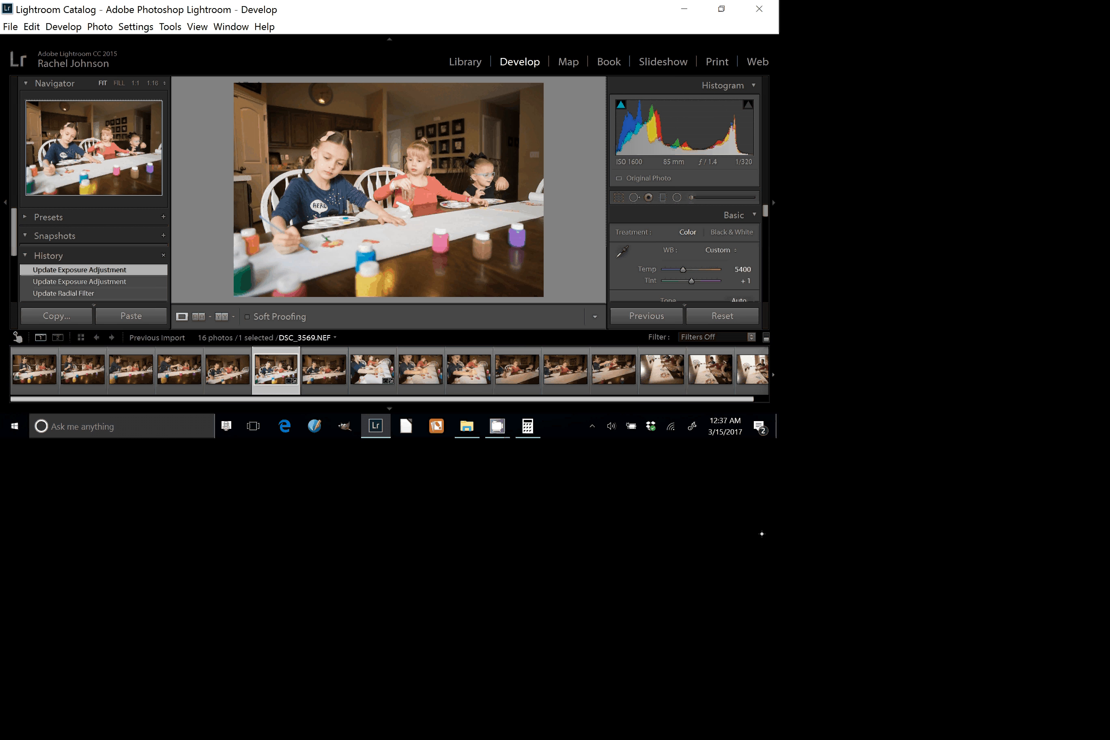
click(613, 370)
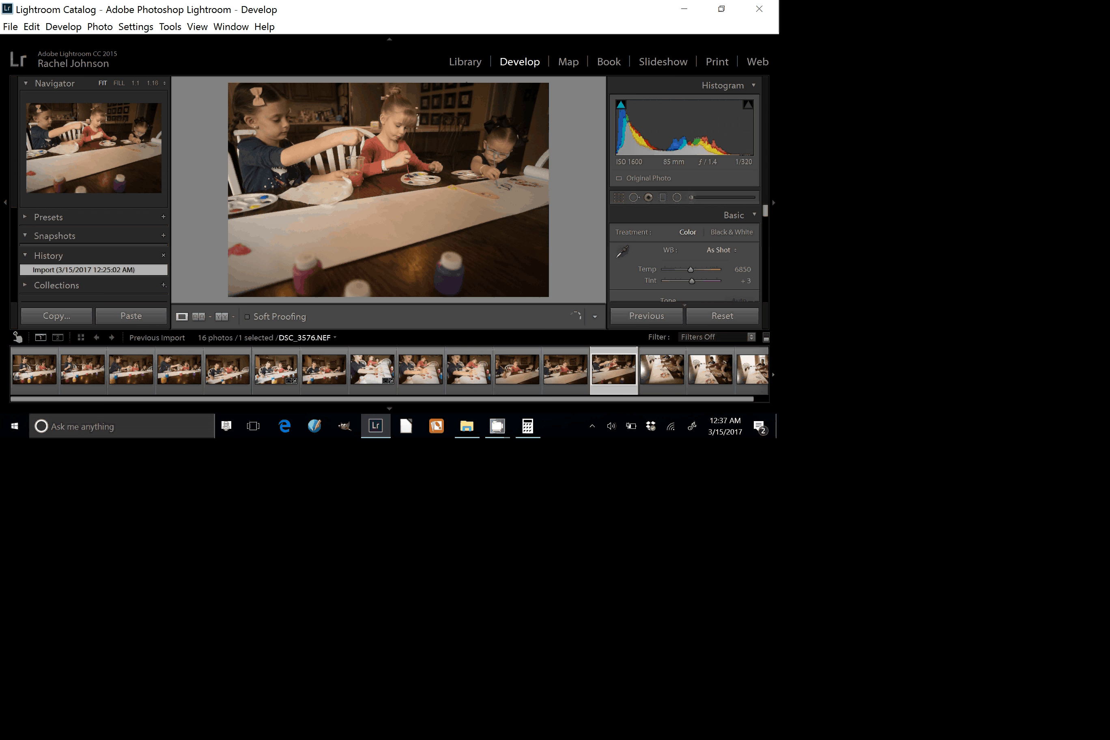
key(ctrl+shift+v)
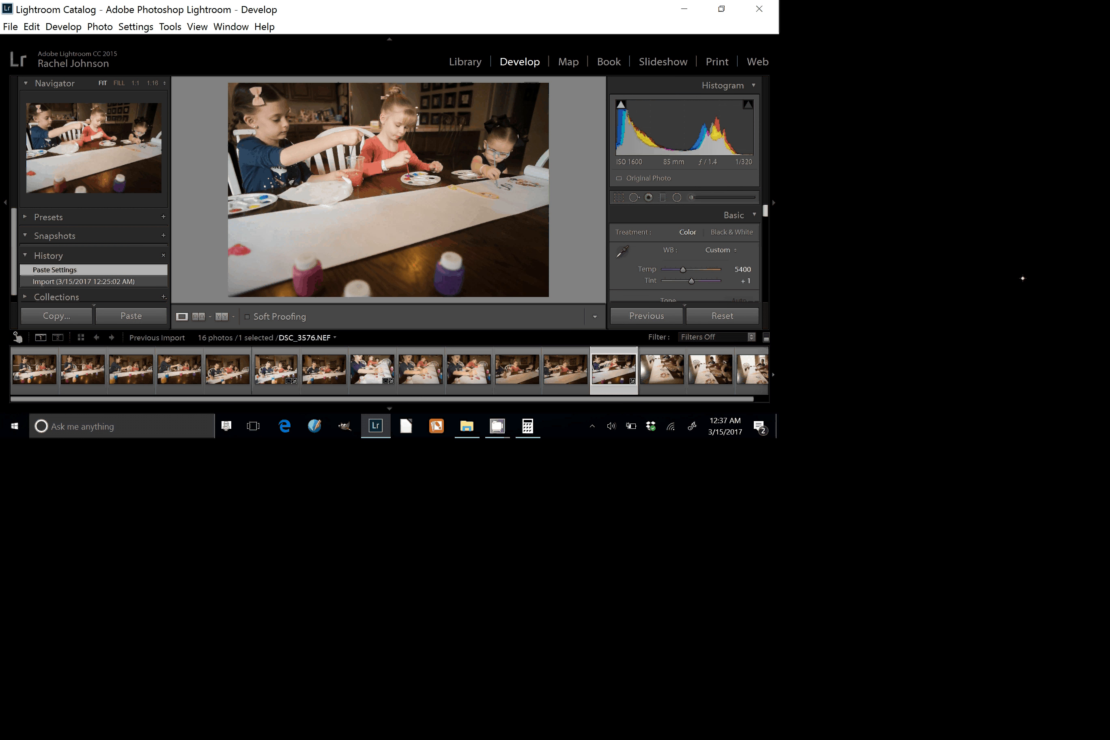
- Raise the exposure of DSC_3576.NEF to +0.97 and tighten the photo's crop
key(period)
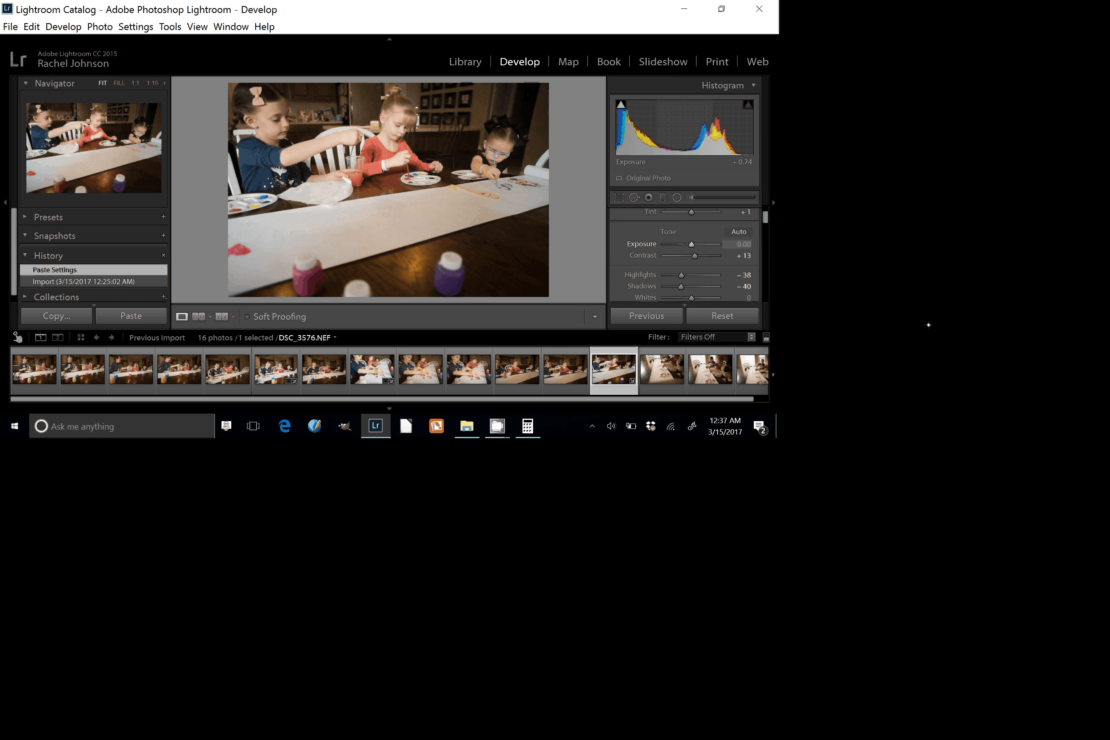
drag(691, 245, 696, 244)
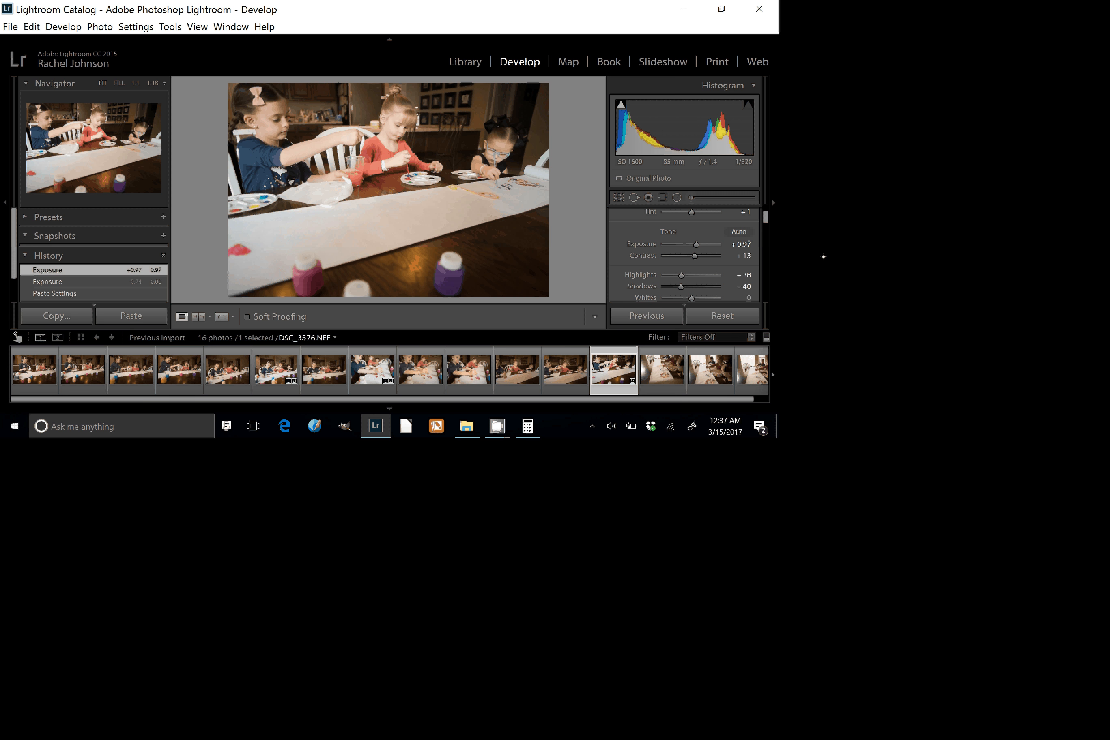
key(r)
key(r)
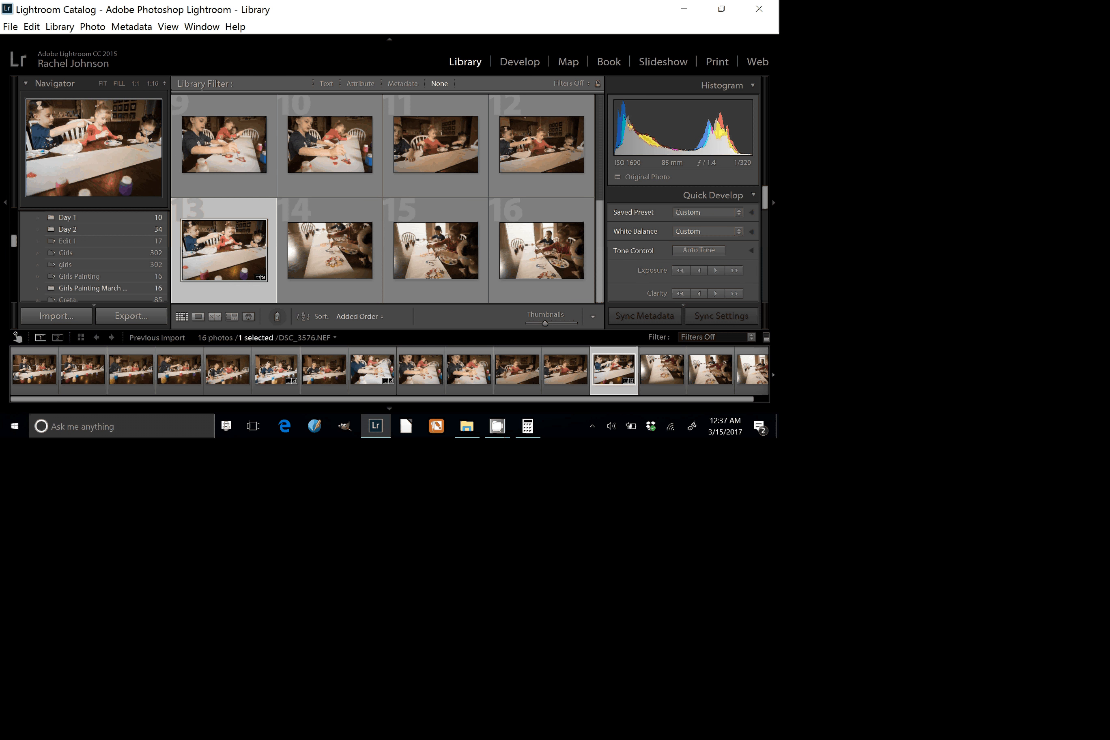
- In the Library grid, add the edited sixth and eighth photos to the selection alongside DSC_3576.NEF
ctrl+click(599, 137)
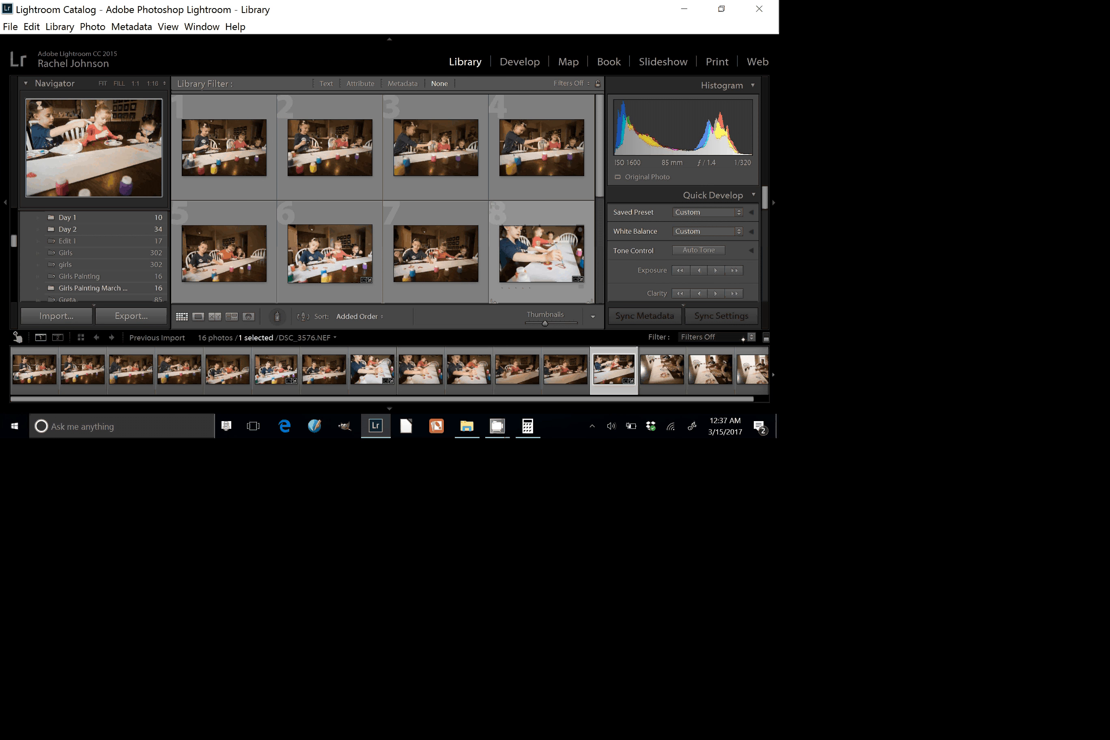
key(ctrl)
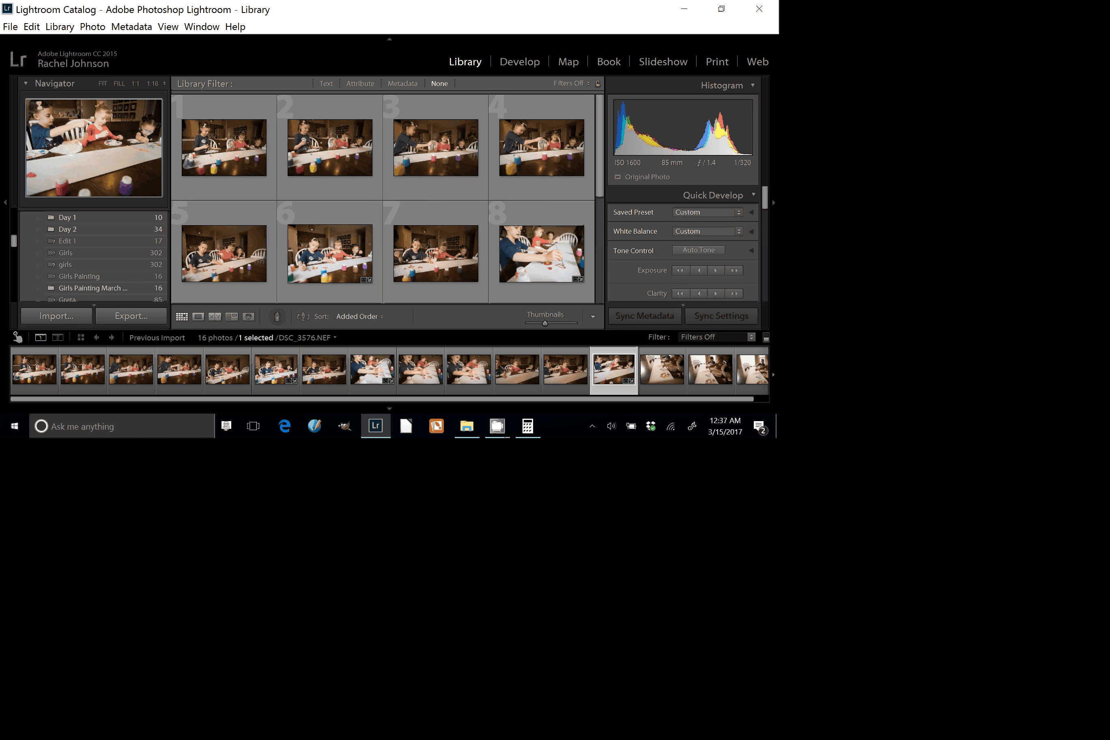
ctrl+click(329, 253)
ctrl+click(542, 258)
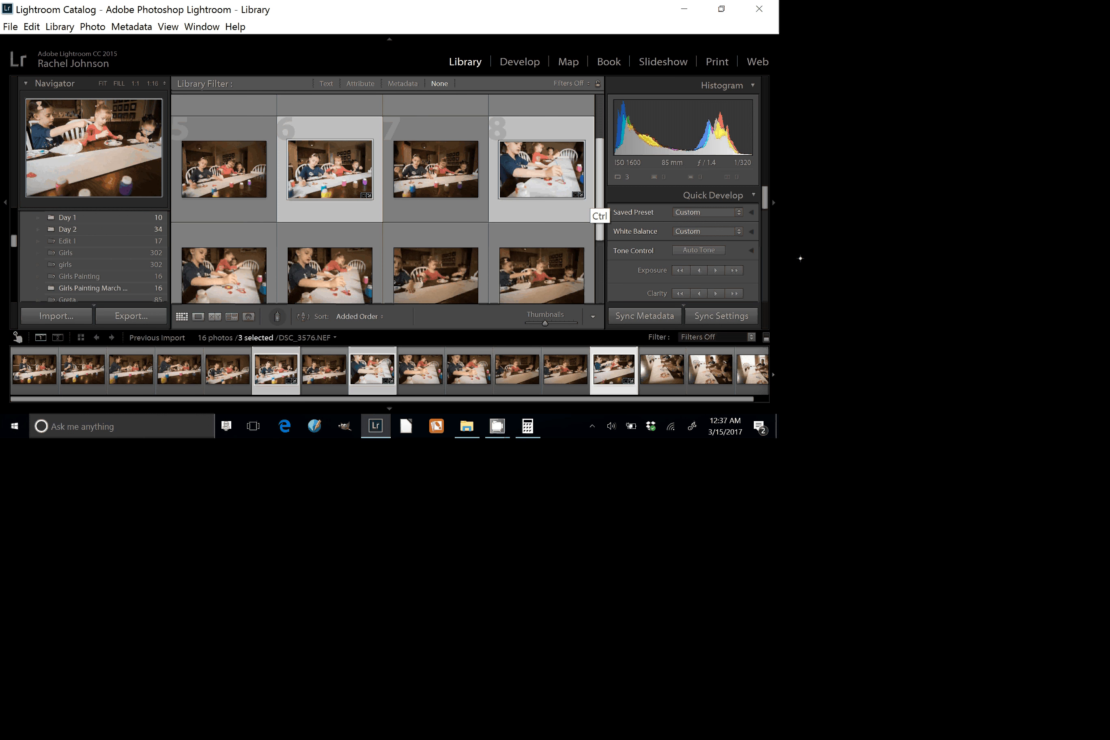
scroll(382, 198, down, 2)
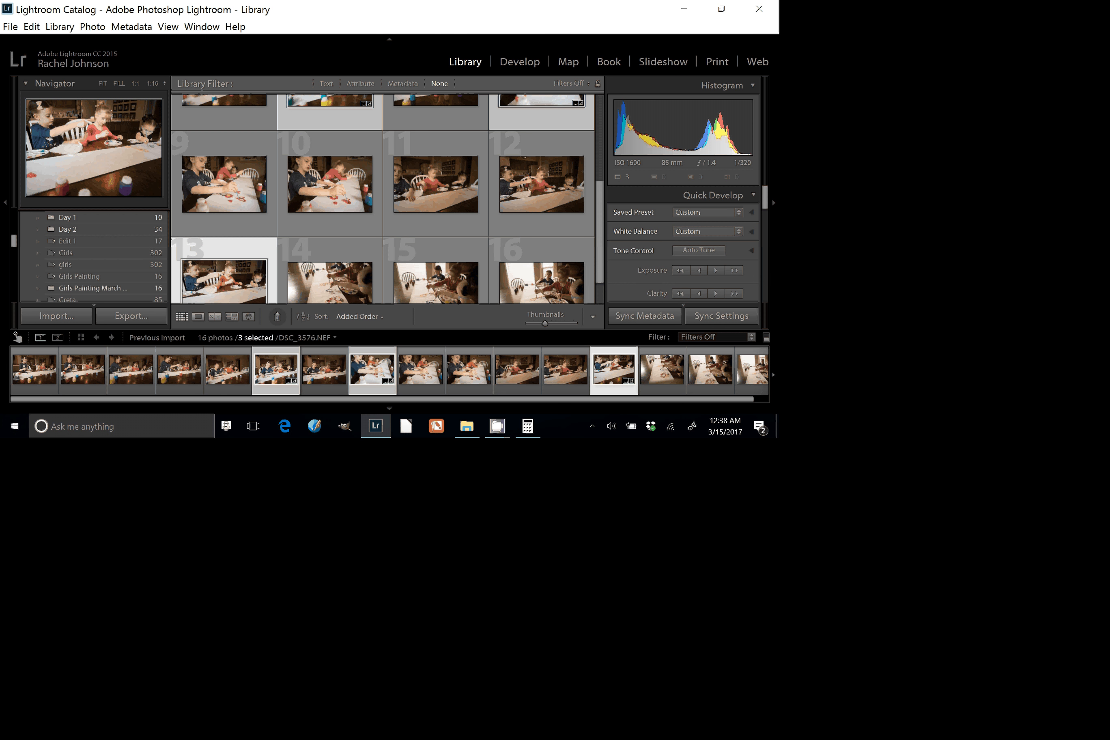
- Start exporting the three selected photos and set the destination to the Girls Painting March 10 folder on the Desktop
click(148, 315)
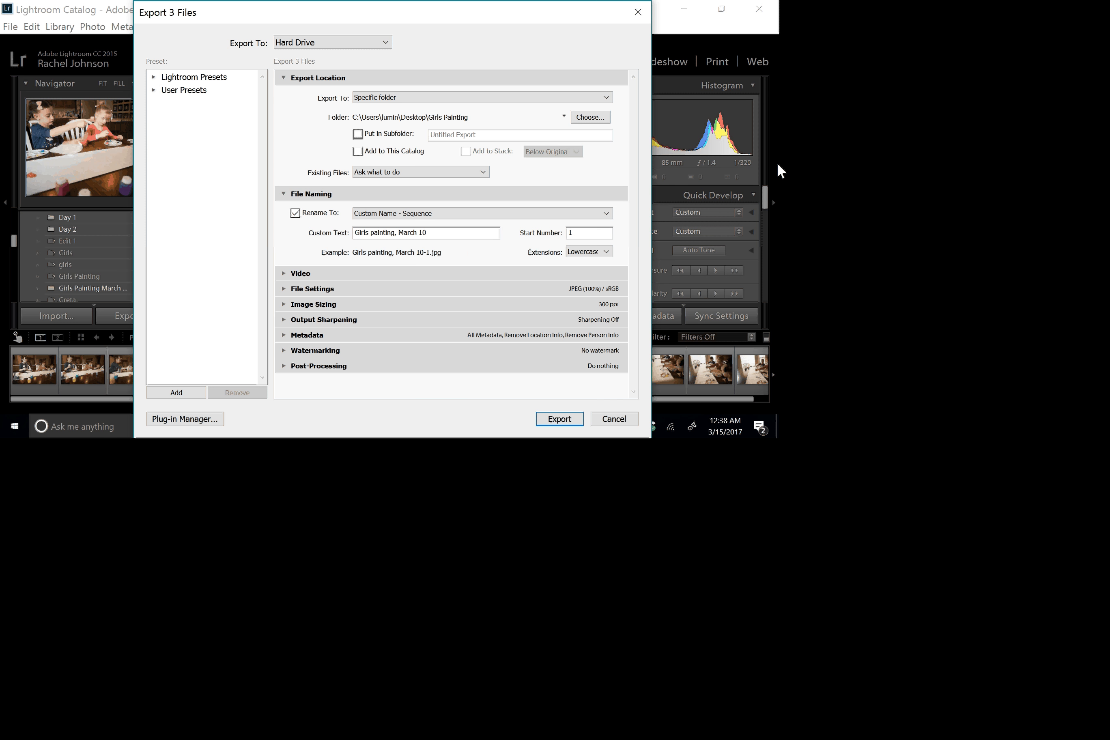
click(590, 117)
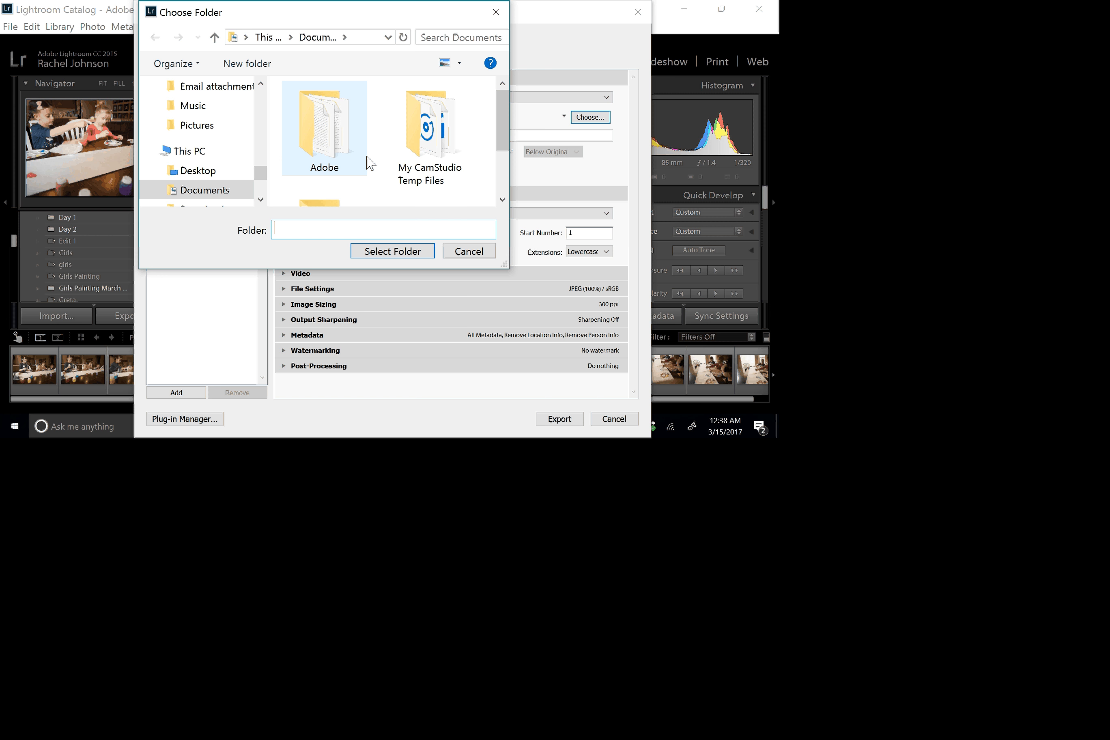
click(197, 170)
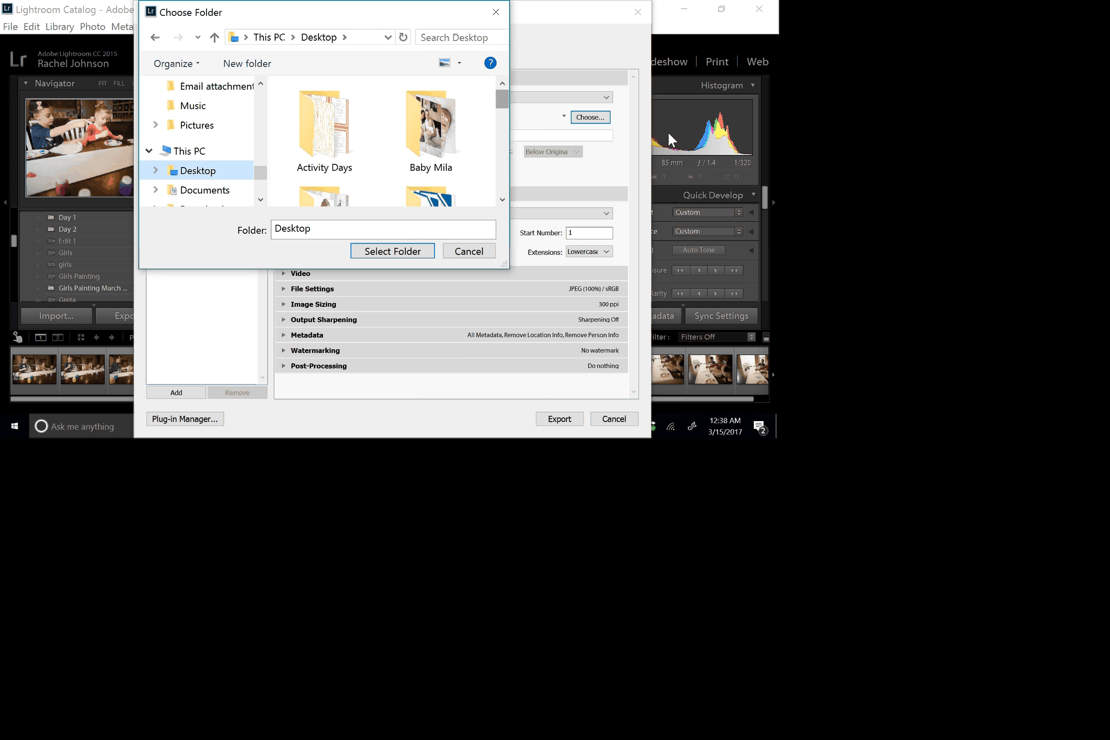
scroll(668, 131, down, 3)
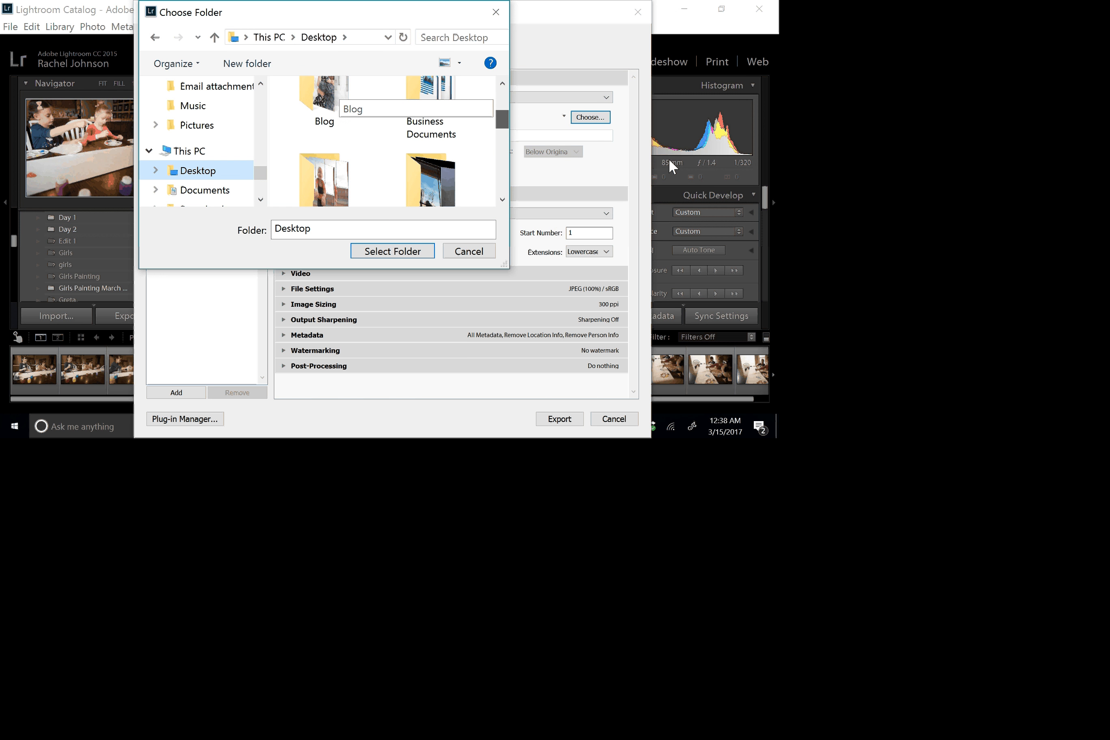
scroll(671, 164, down, 2)
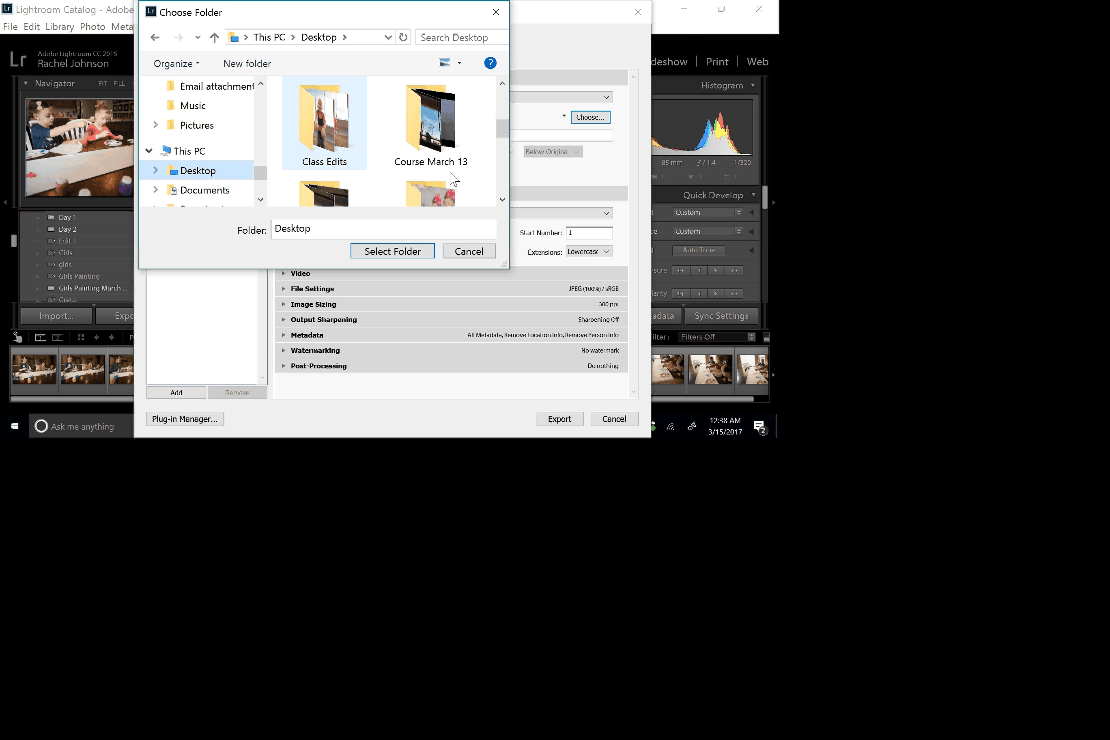
scroll(662, 178, down, 3)
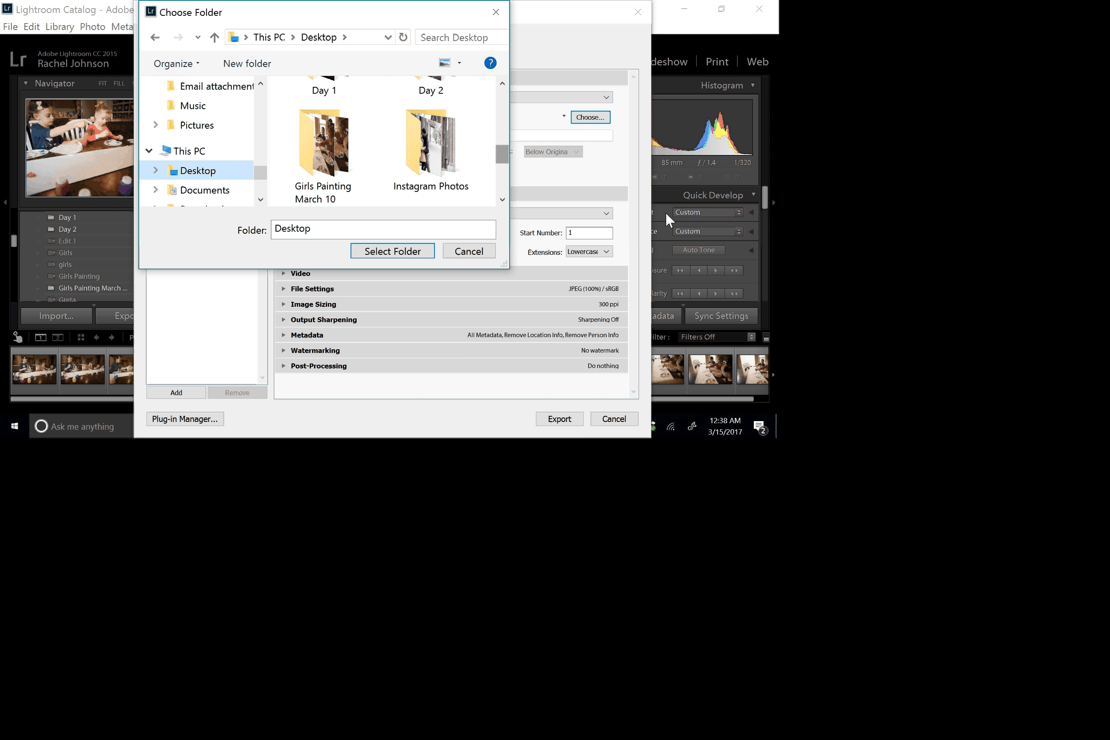
click(333, 148)
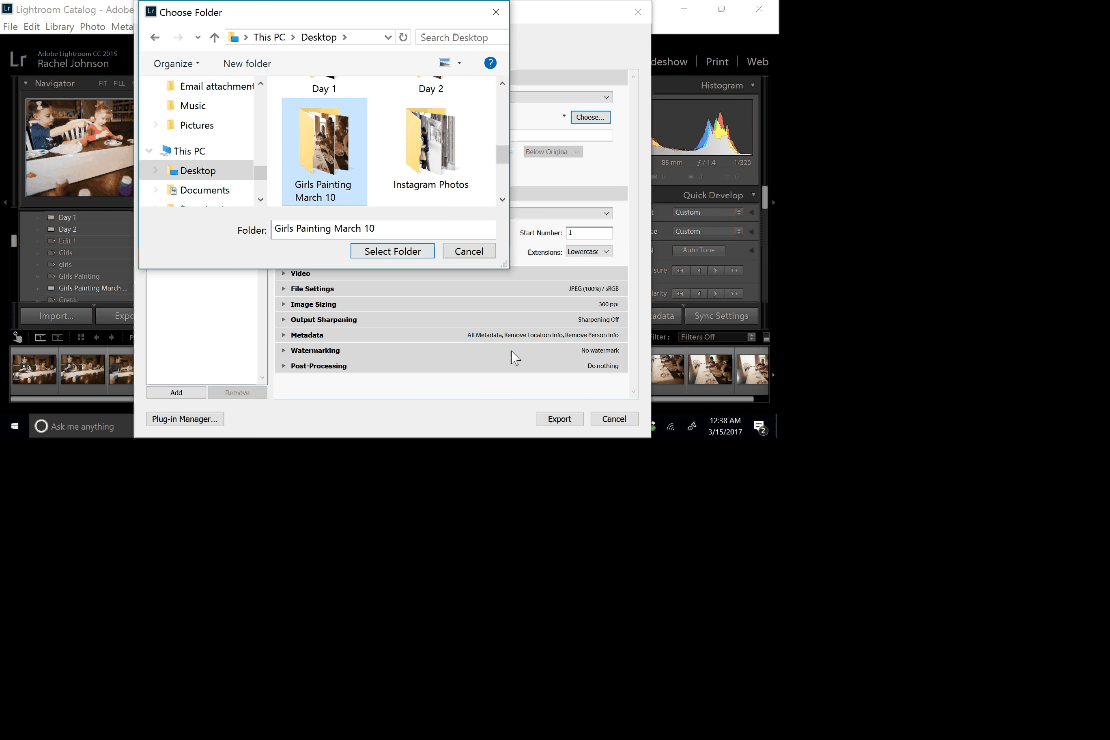
click(384, 252)
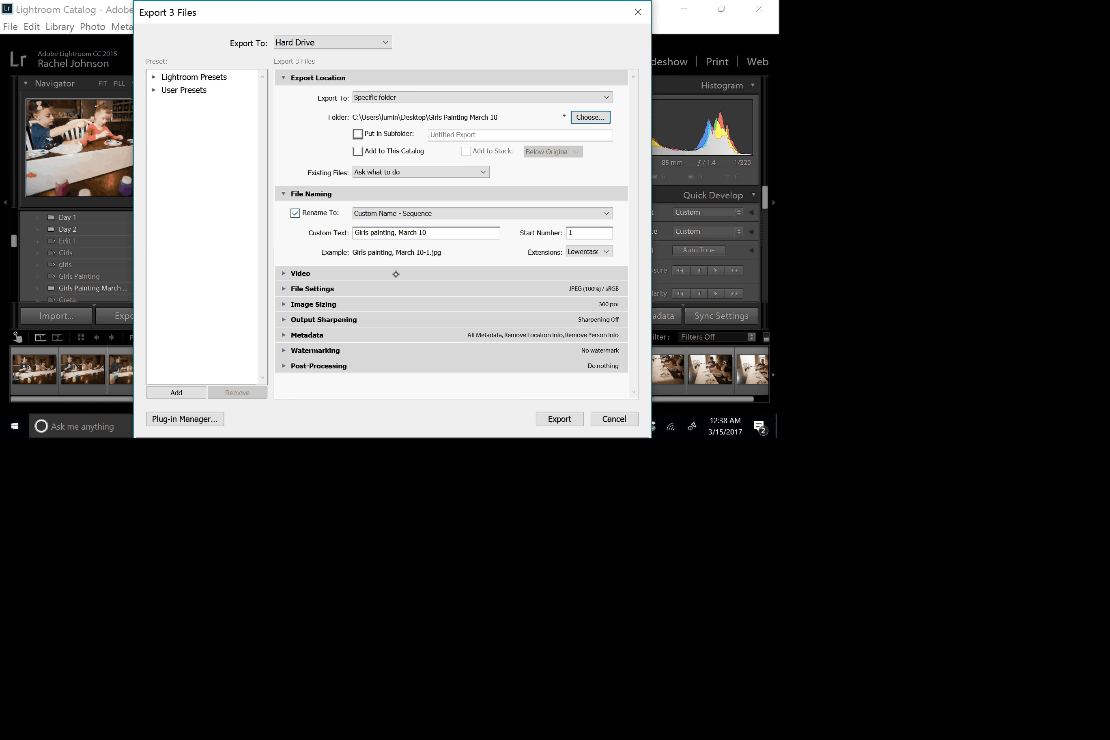
- Keep the Custom Name - Sequence naming with the text "Girls painting, March 10" and start number 1, and export the photos
click(606, 213)
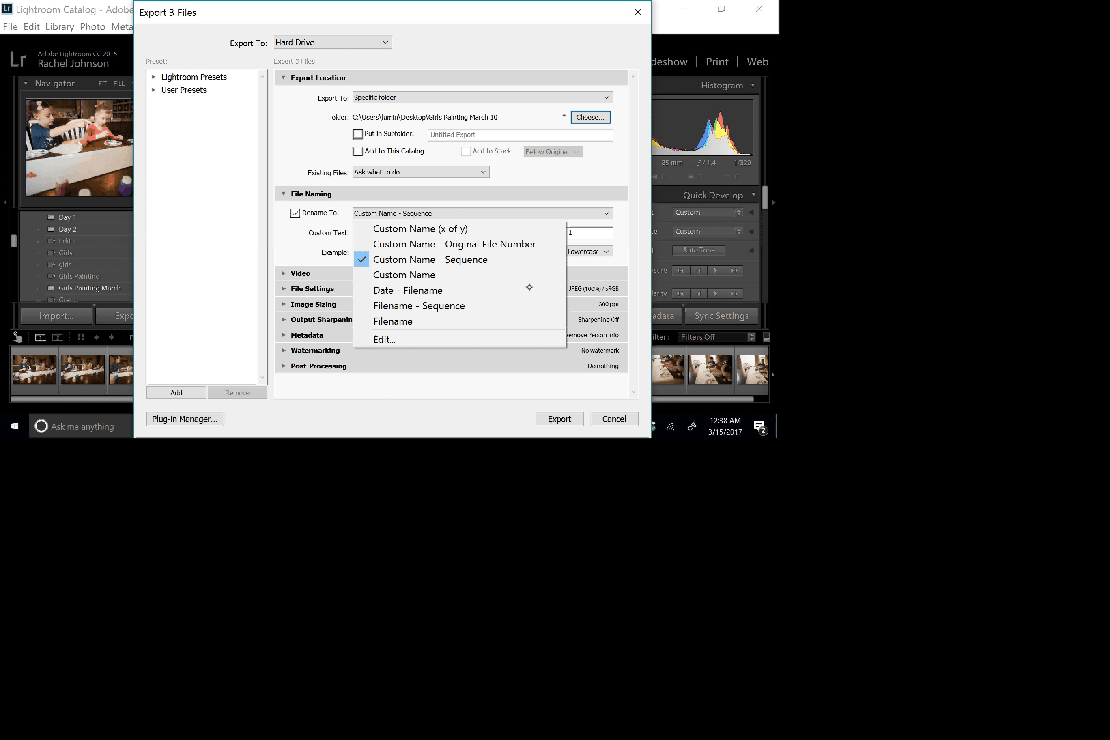
click(535, 192)
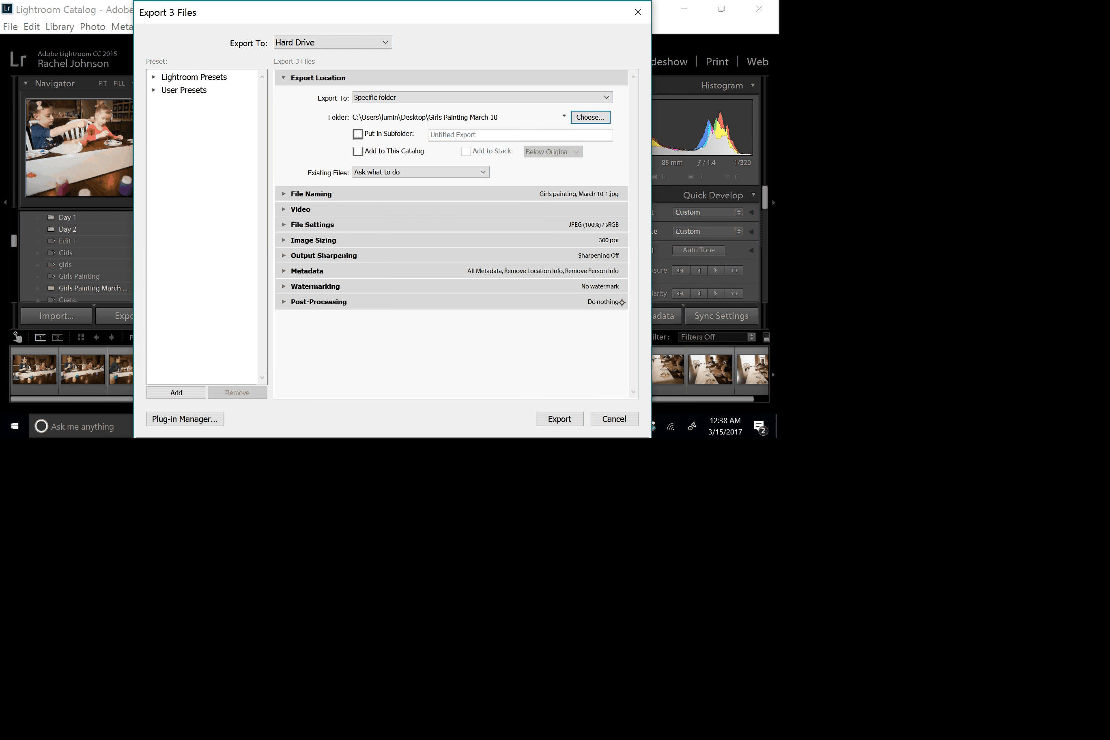
click(535, 192)
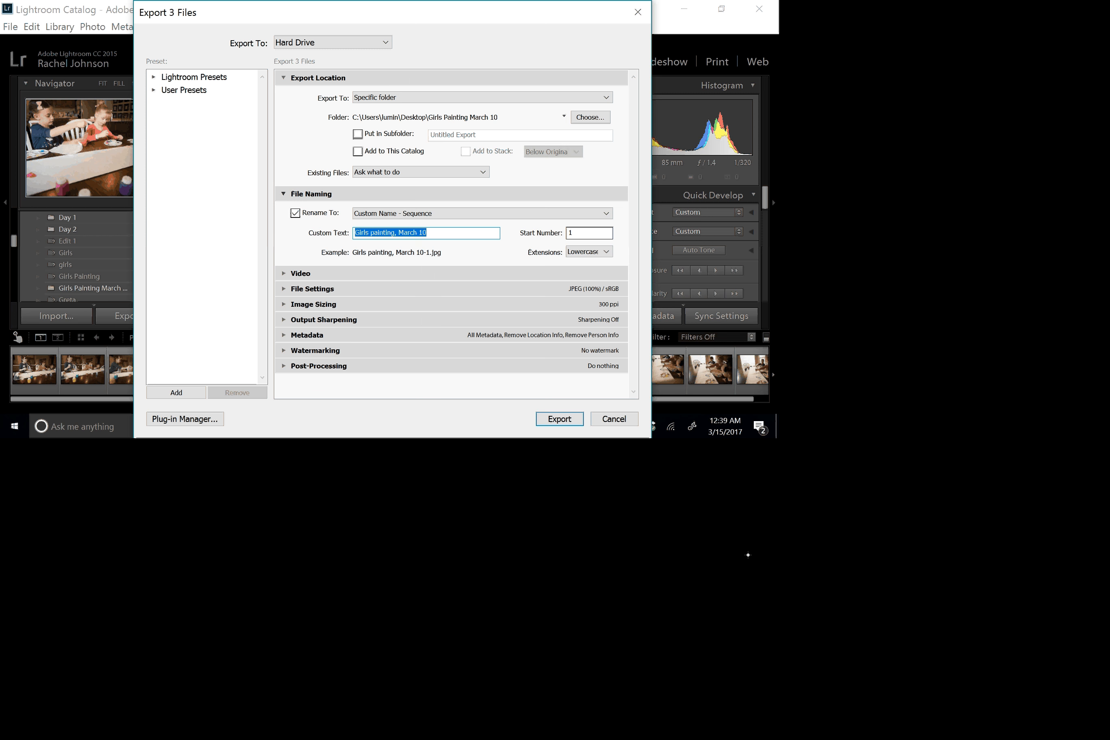
click(559, 419)
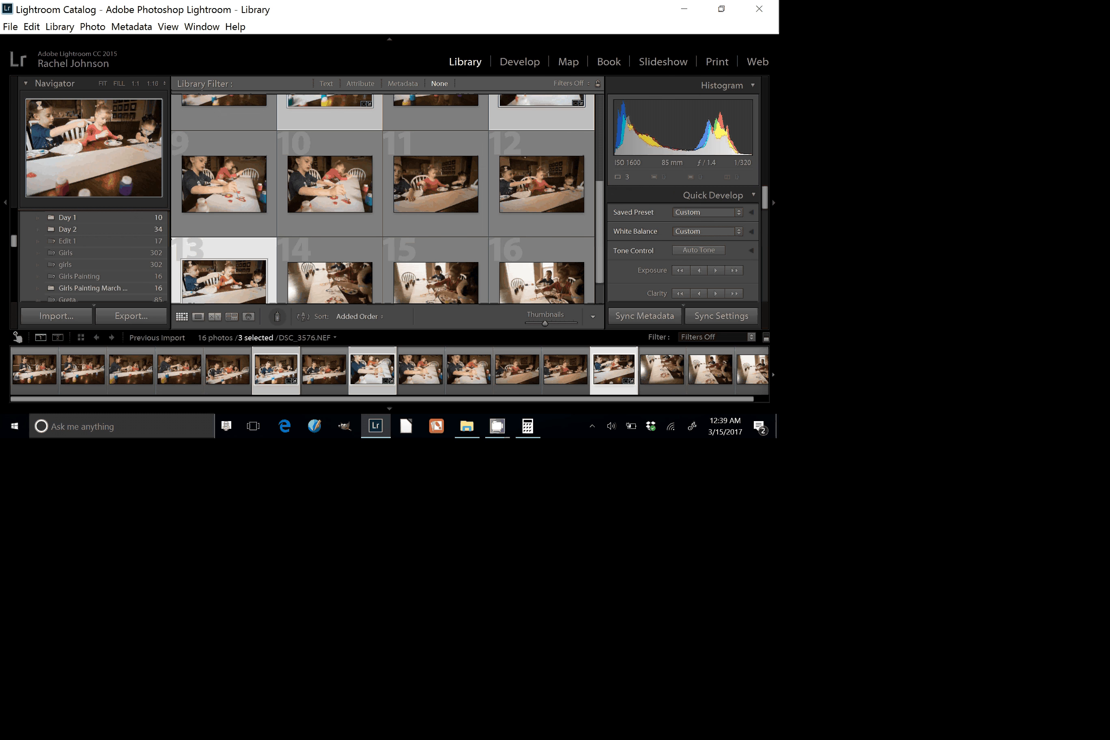
- Close Lightroom and open the exported Girls painting, March 10-1.jpg from the Girls Painting March 10 folder
click(756, 11)
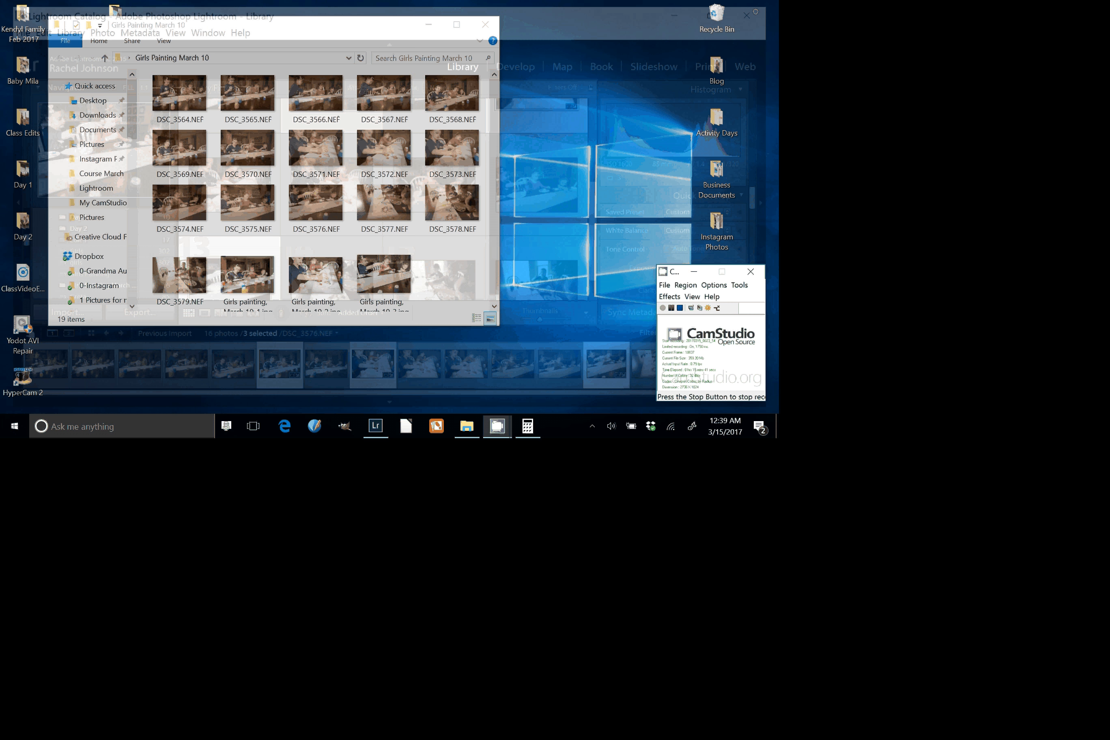
mouse_move(443, 29)
mouse_down()
mouse_move(482, 31)
mouse_move(468, 26)
mouse_up()
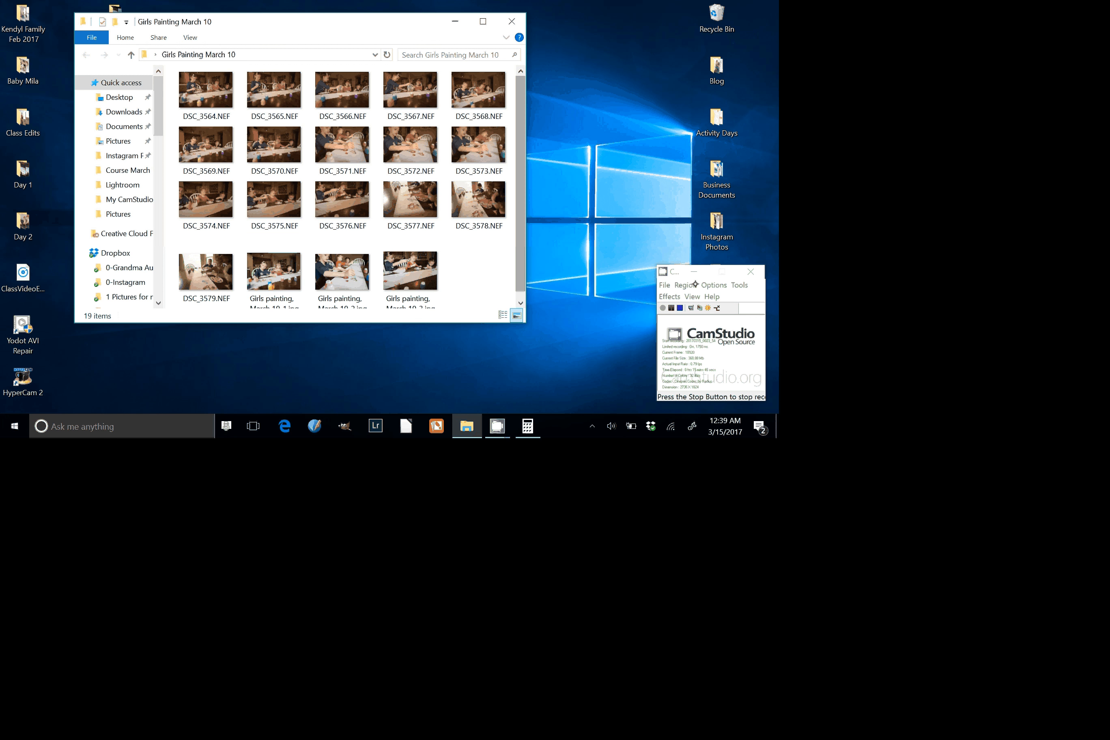
scroll(275, 267, down, 1)
double_click(274, 264)
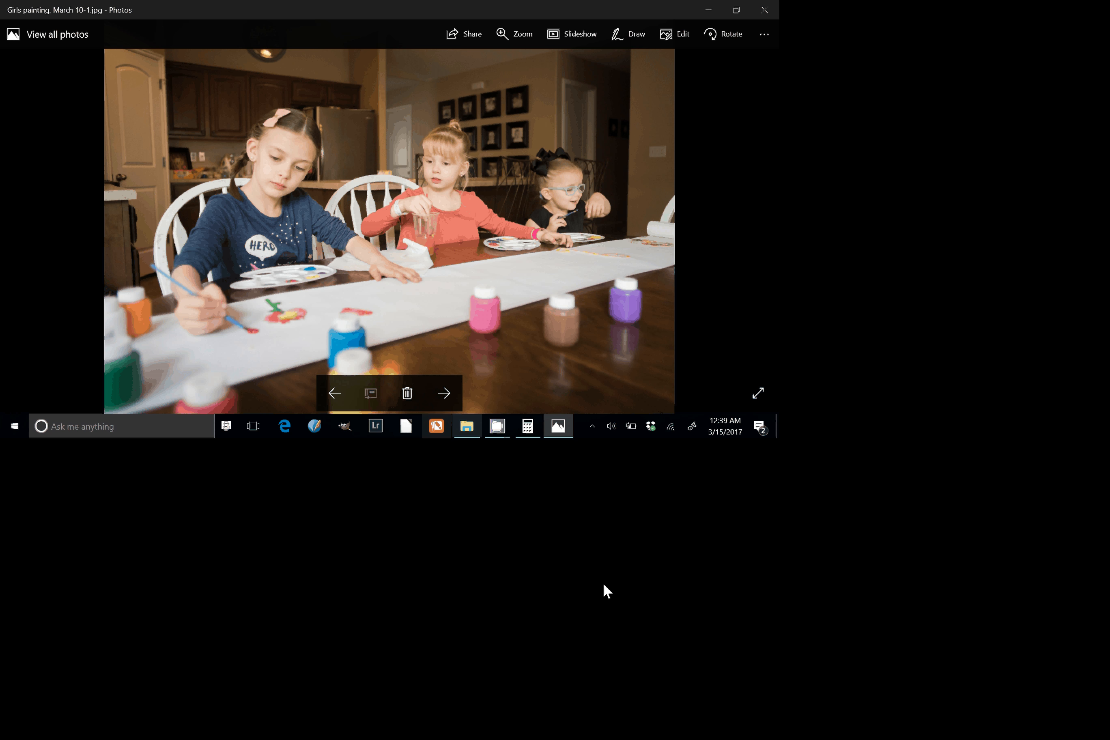
- Review the other exported girls painting photos, go back to the first one, and close the photo viewer
key(Right)
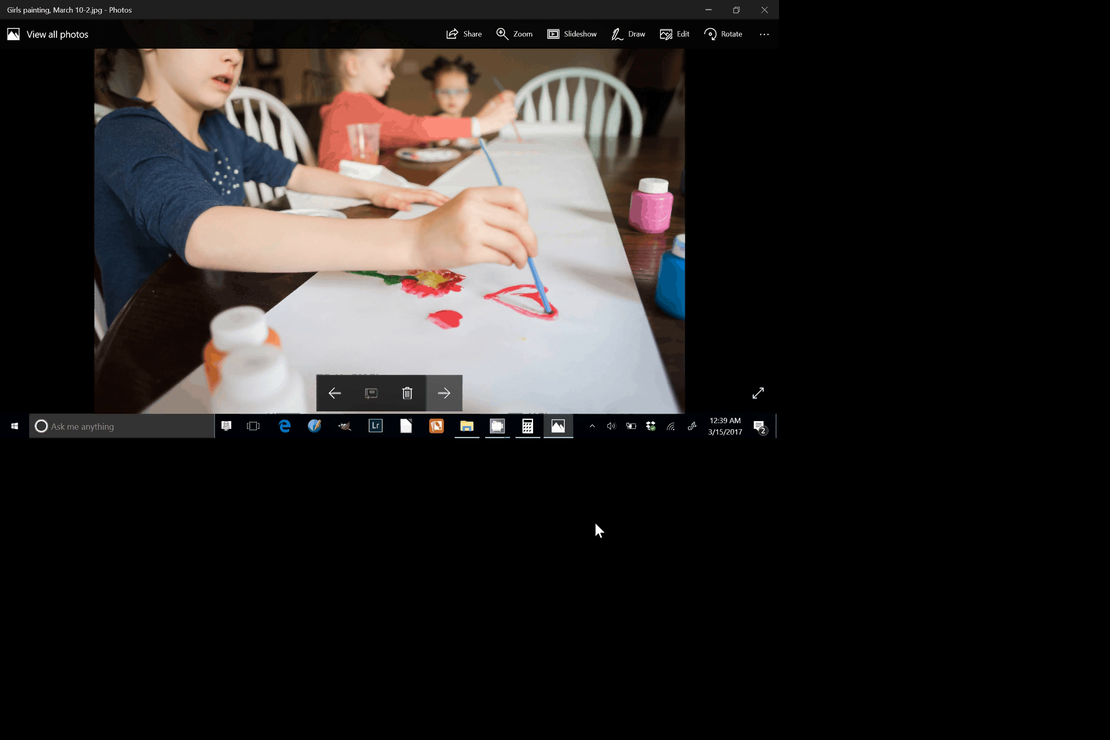
key(Right)
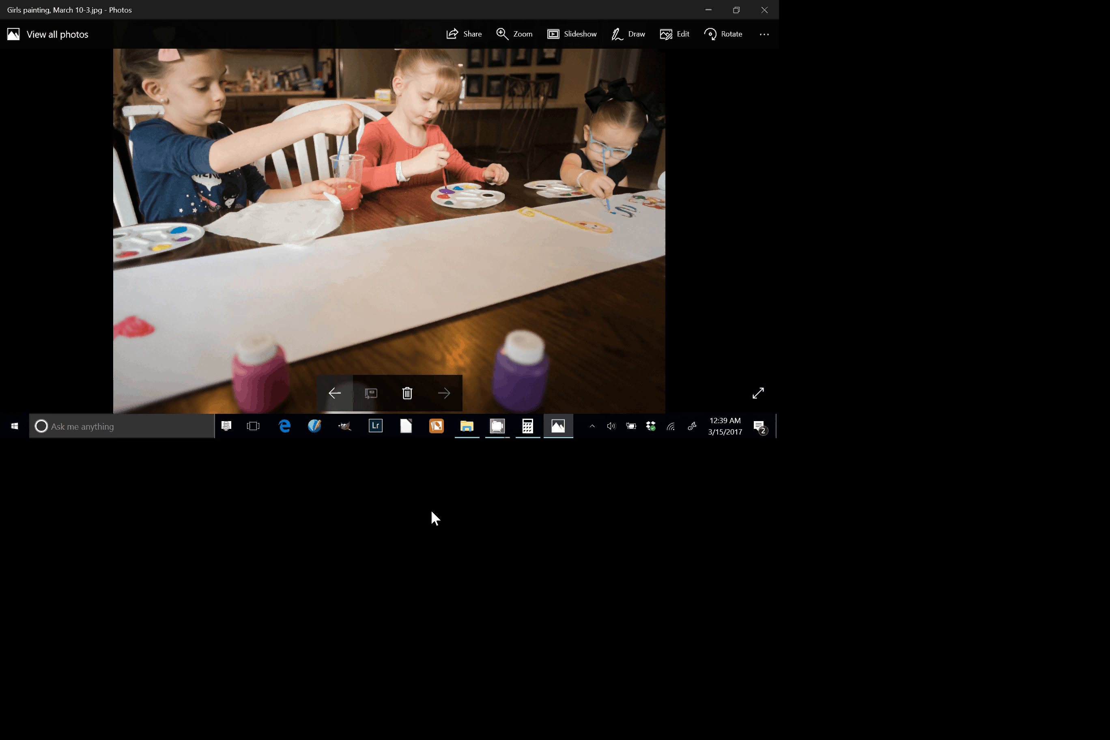
click(335, 393)
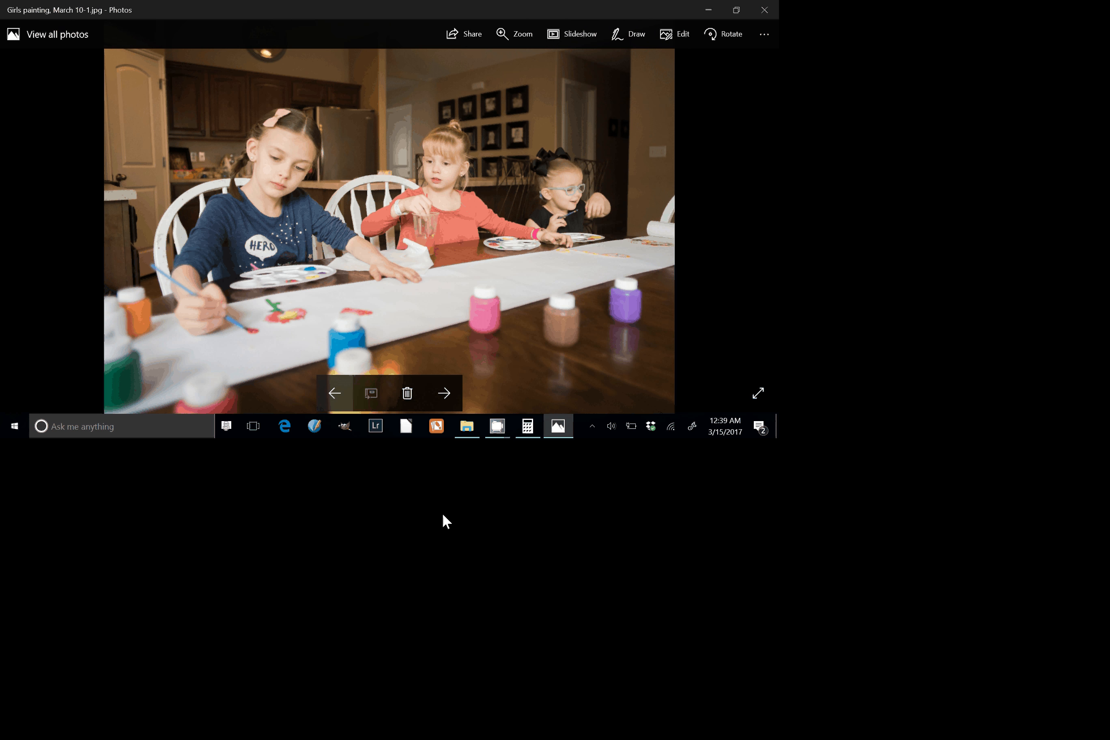
click(764, 10)
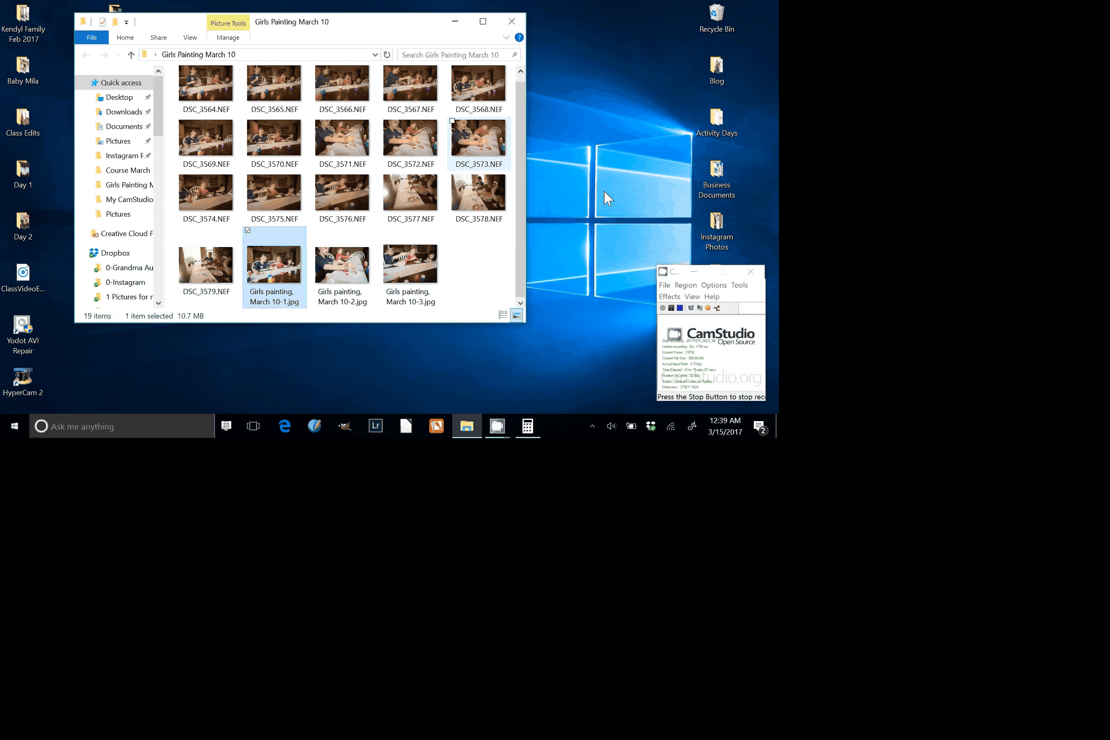